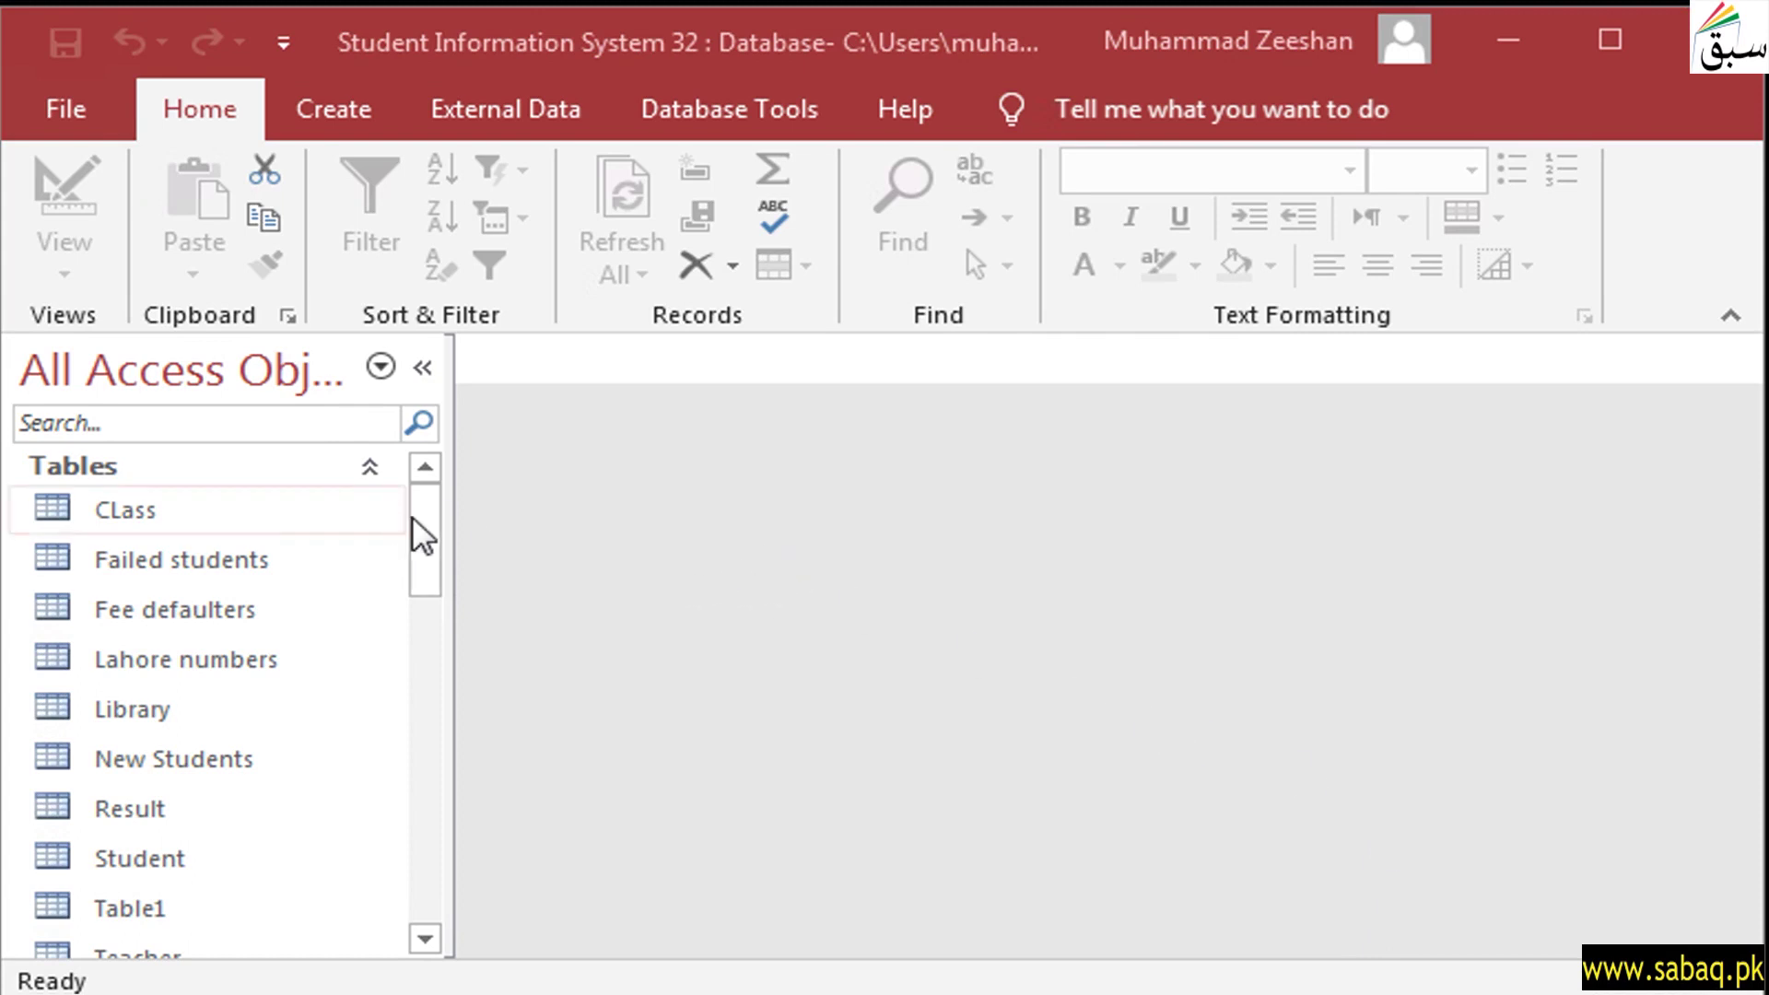
# - Open the Result table in Datasheet View
pyautogui.moveTo(424, 512)
pyautogui.mouseDown()
pyautogui.moveTo(390, 812)
pyautogui.moveTo(402, 866)
pyautogui.moveTo(422, 490)
pyautogui.mouseUp()
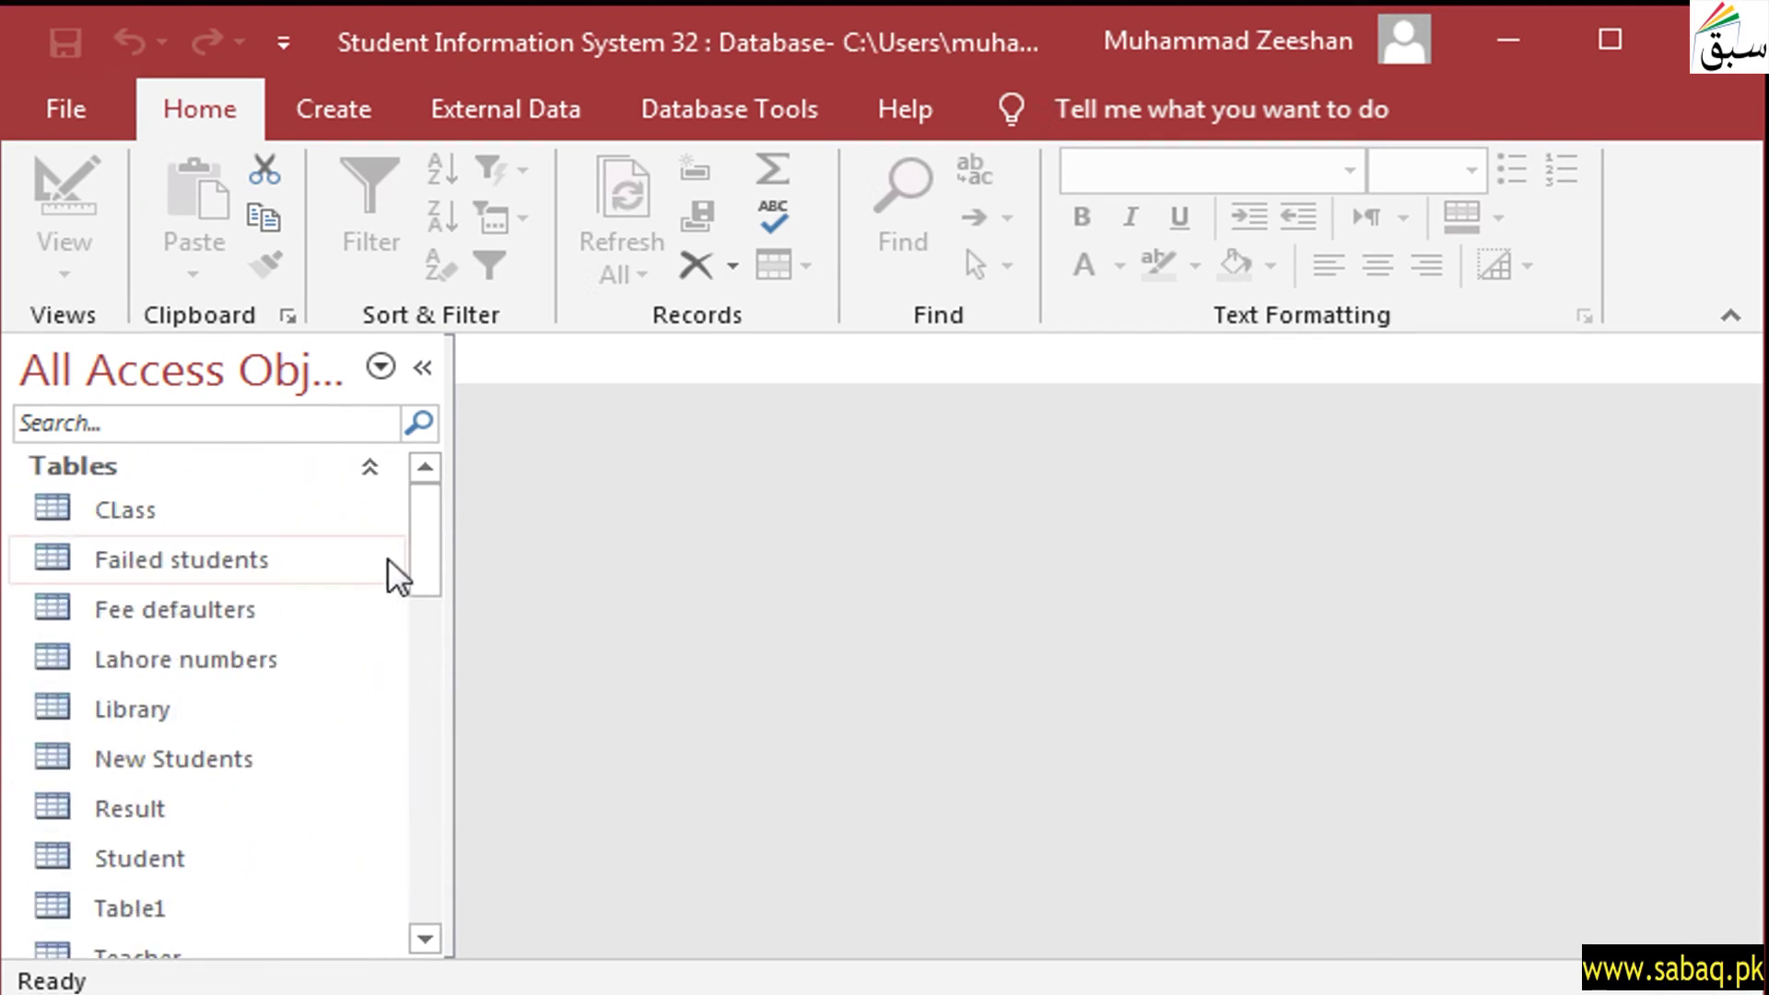
pyautogui.doubleClick(183, 809)
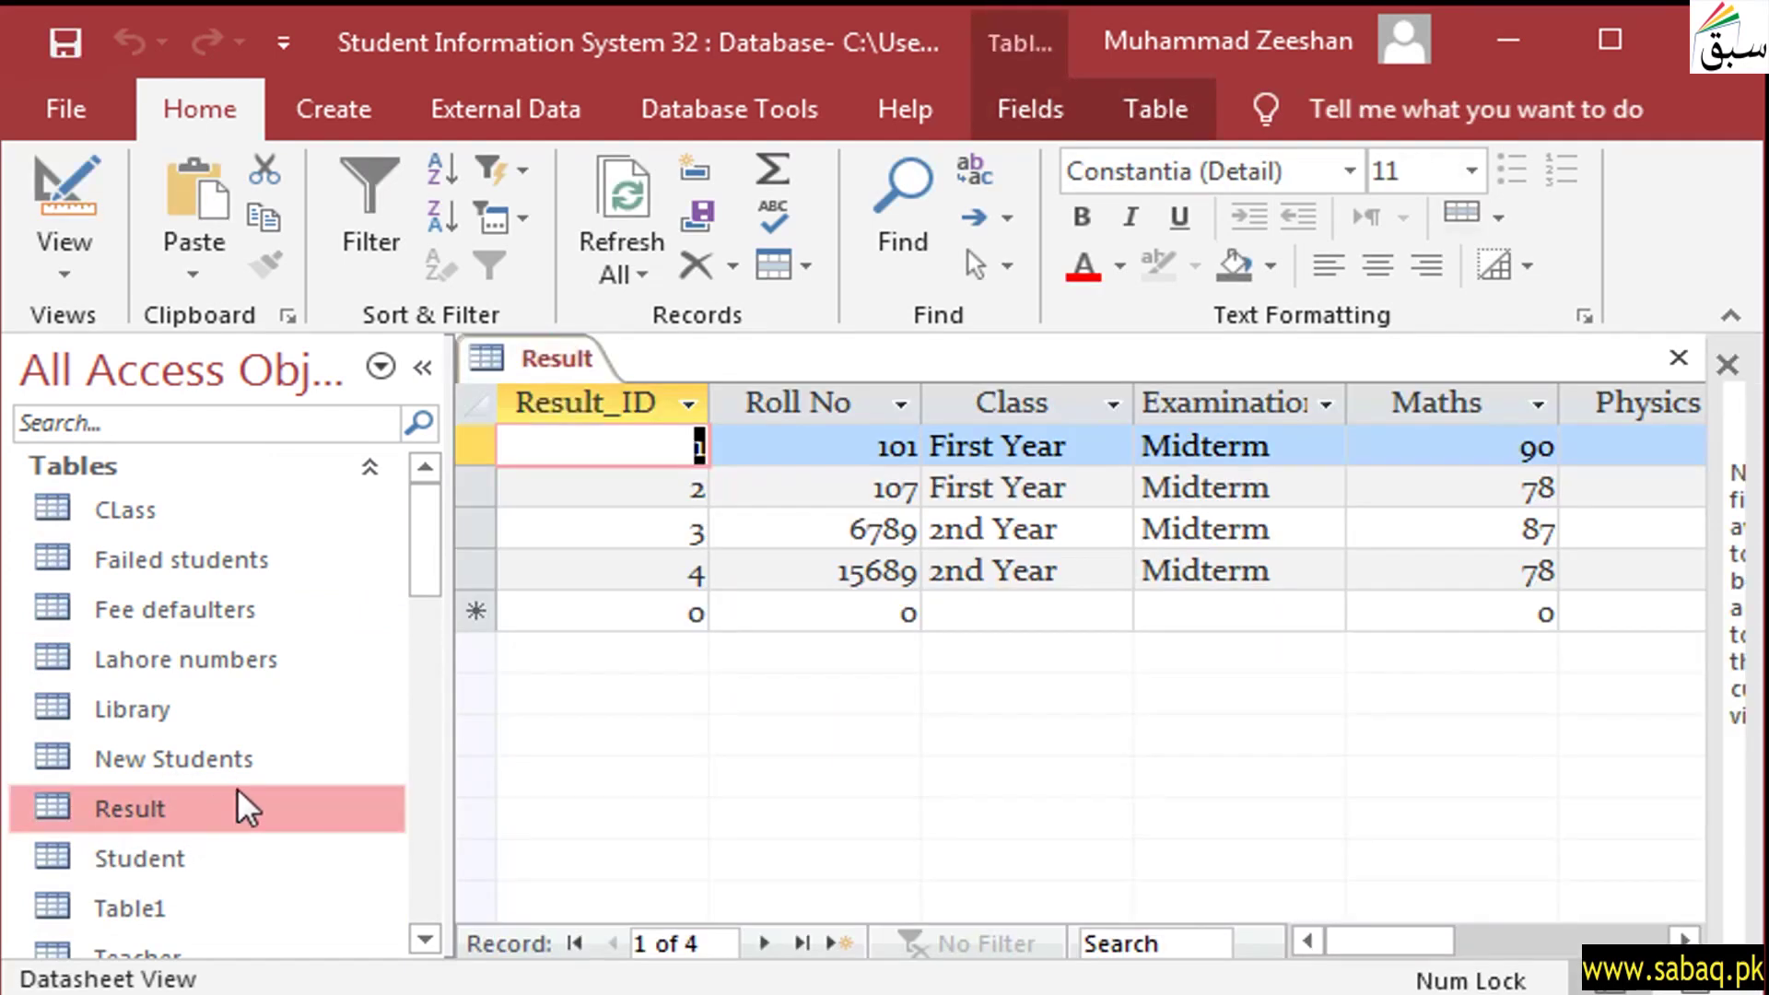
pyautogui.click(826, 601)
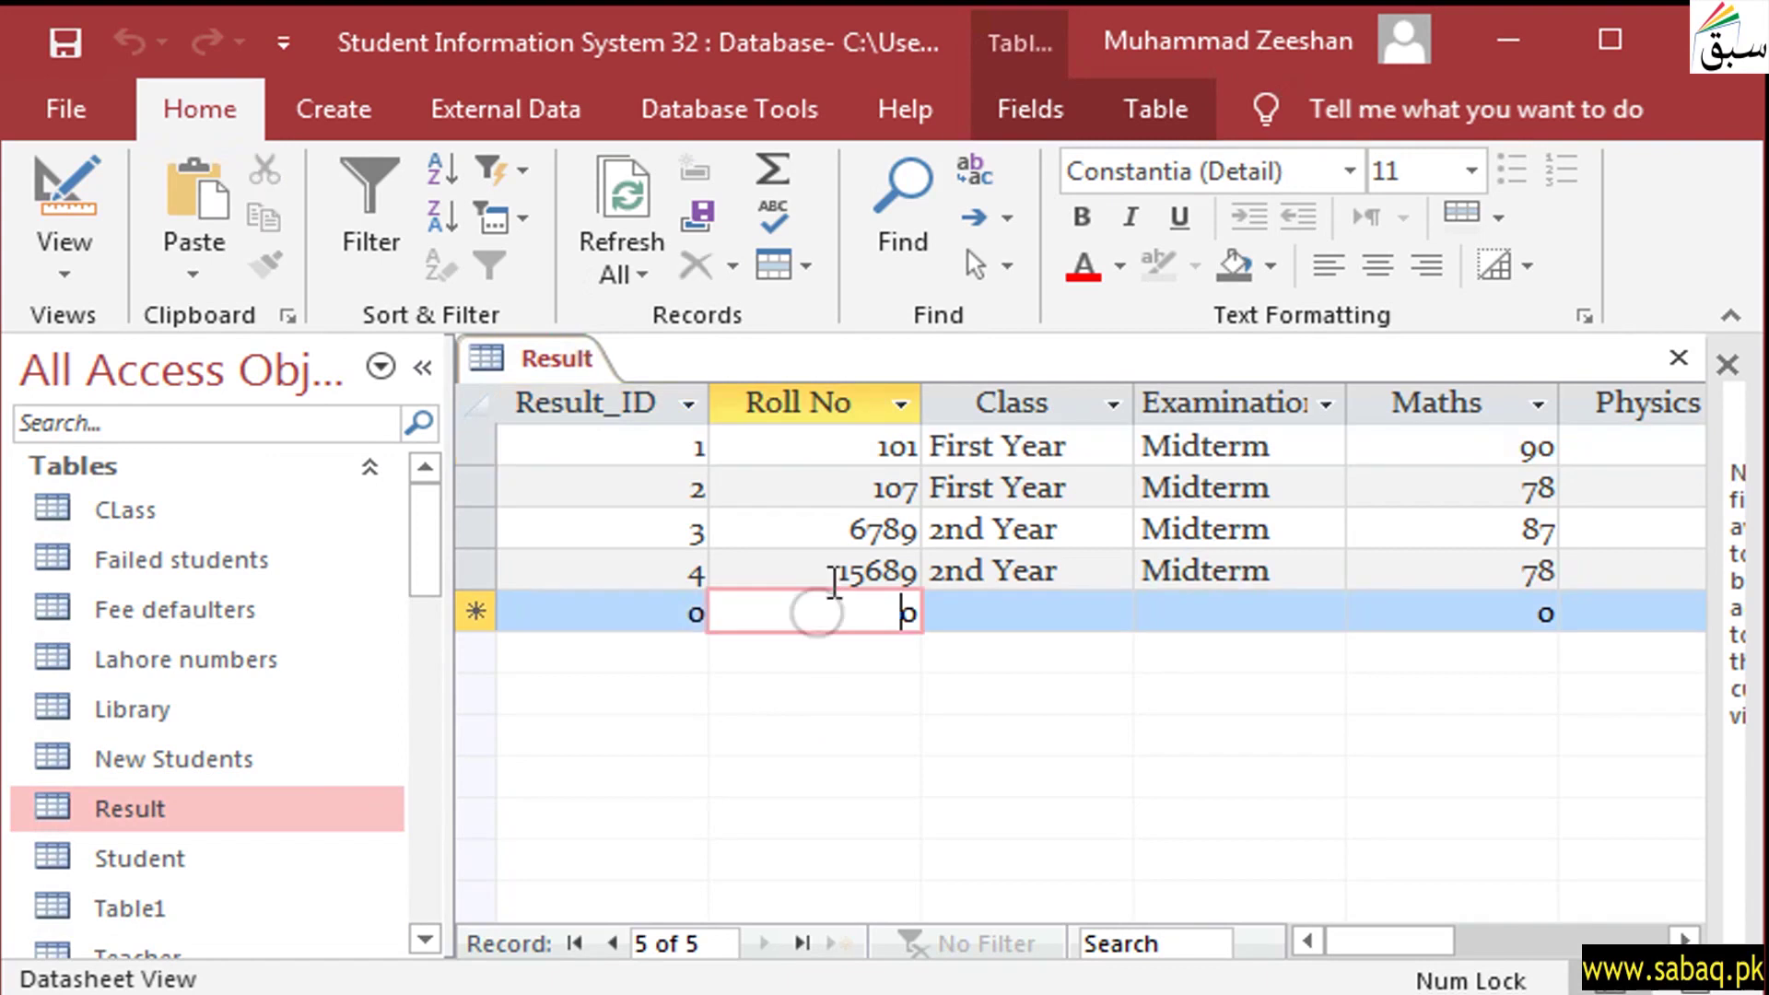
# - Examine the Result table's Roll No, Class, Examination, Maths, Physics, Computer and Total columns
pyautogui.click(856, 399)
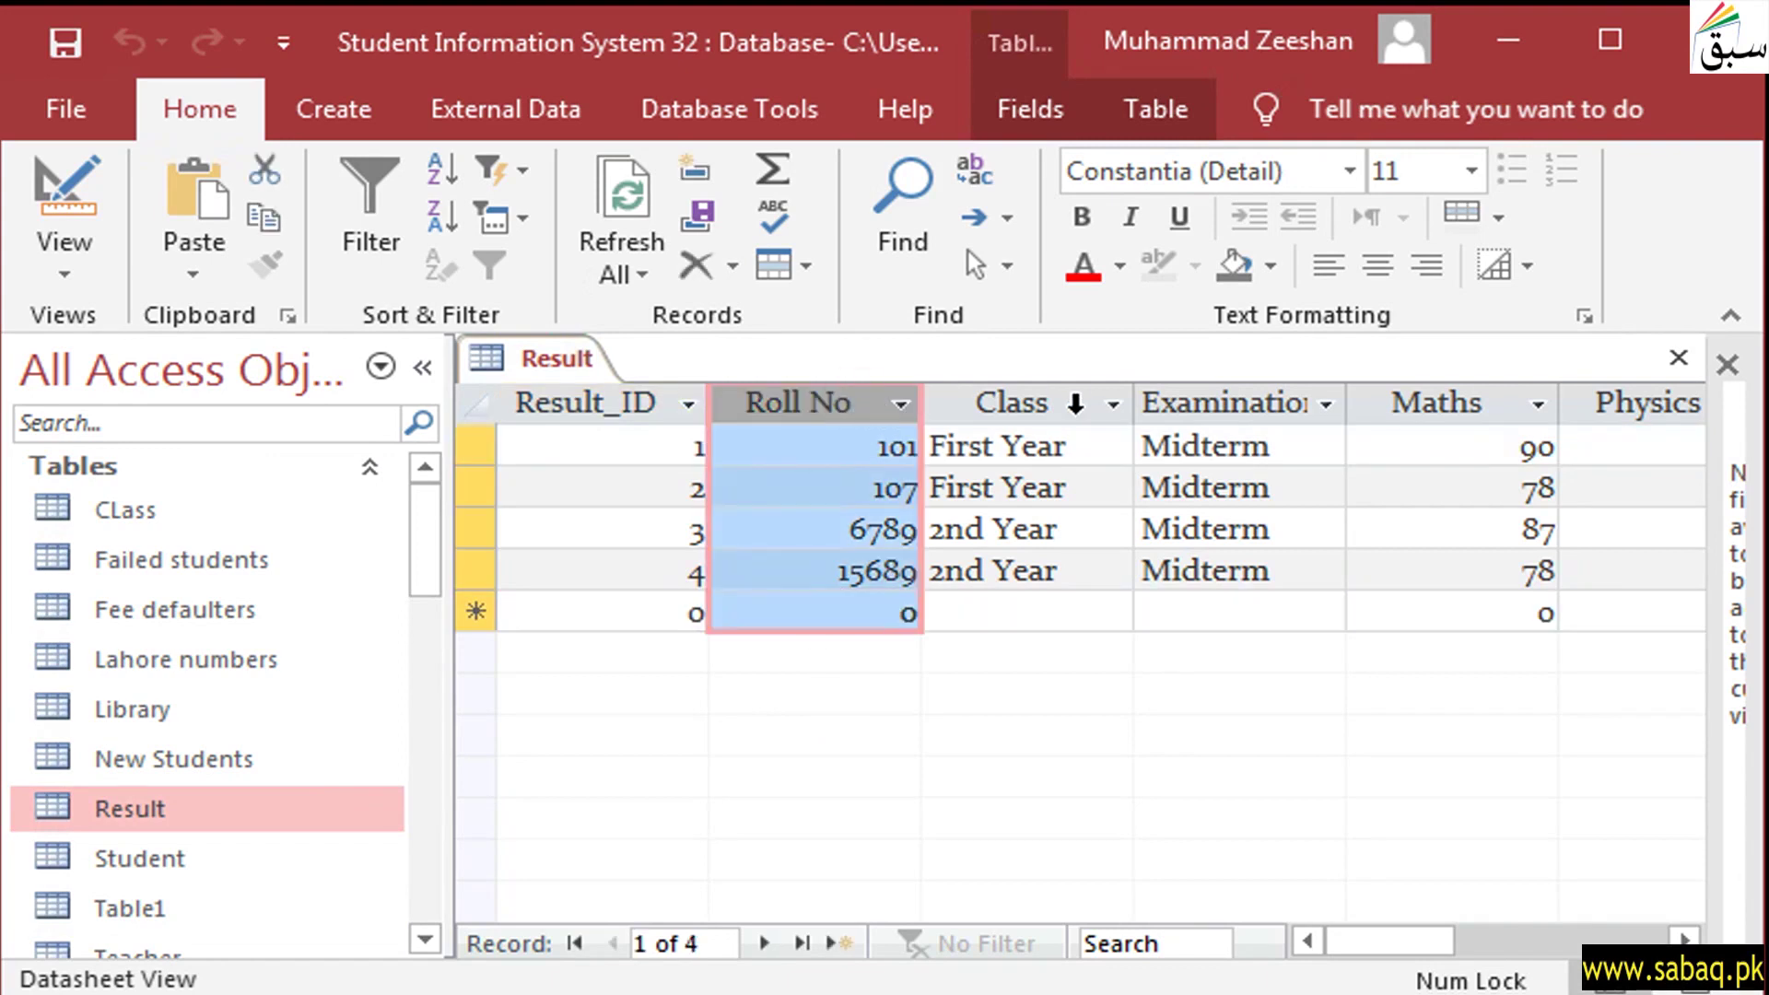
pyautogui.click(1083, 402)
pyautogui.click(1248, 409)
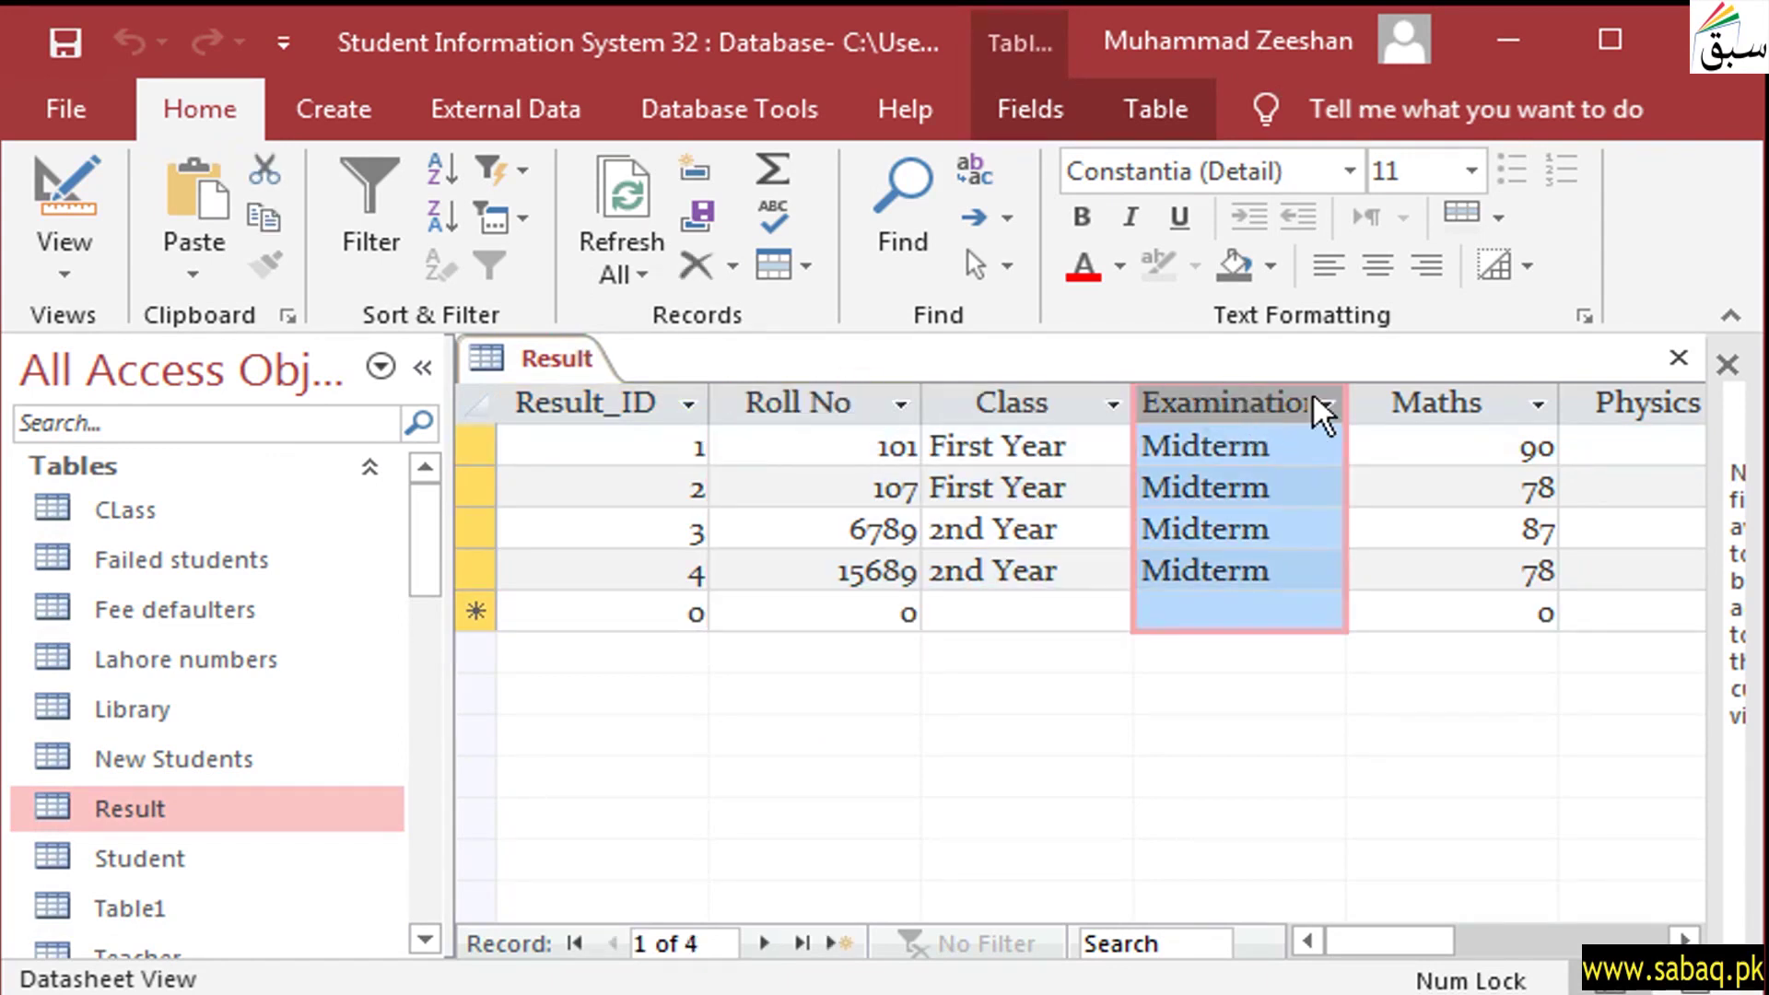
pyautogui.click(1515, 398)
pyautogui.moveTo(1441, 943); pyautogui.dragTo(1493, 978)
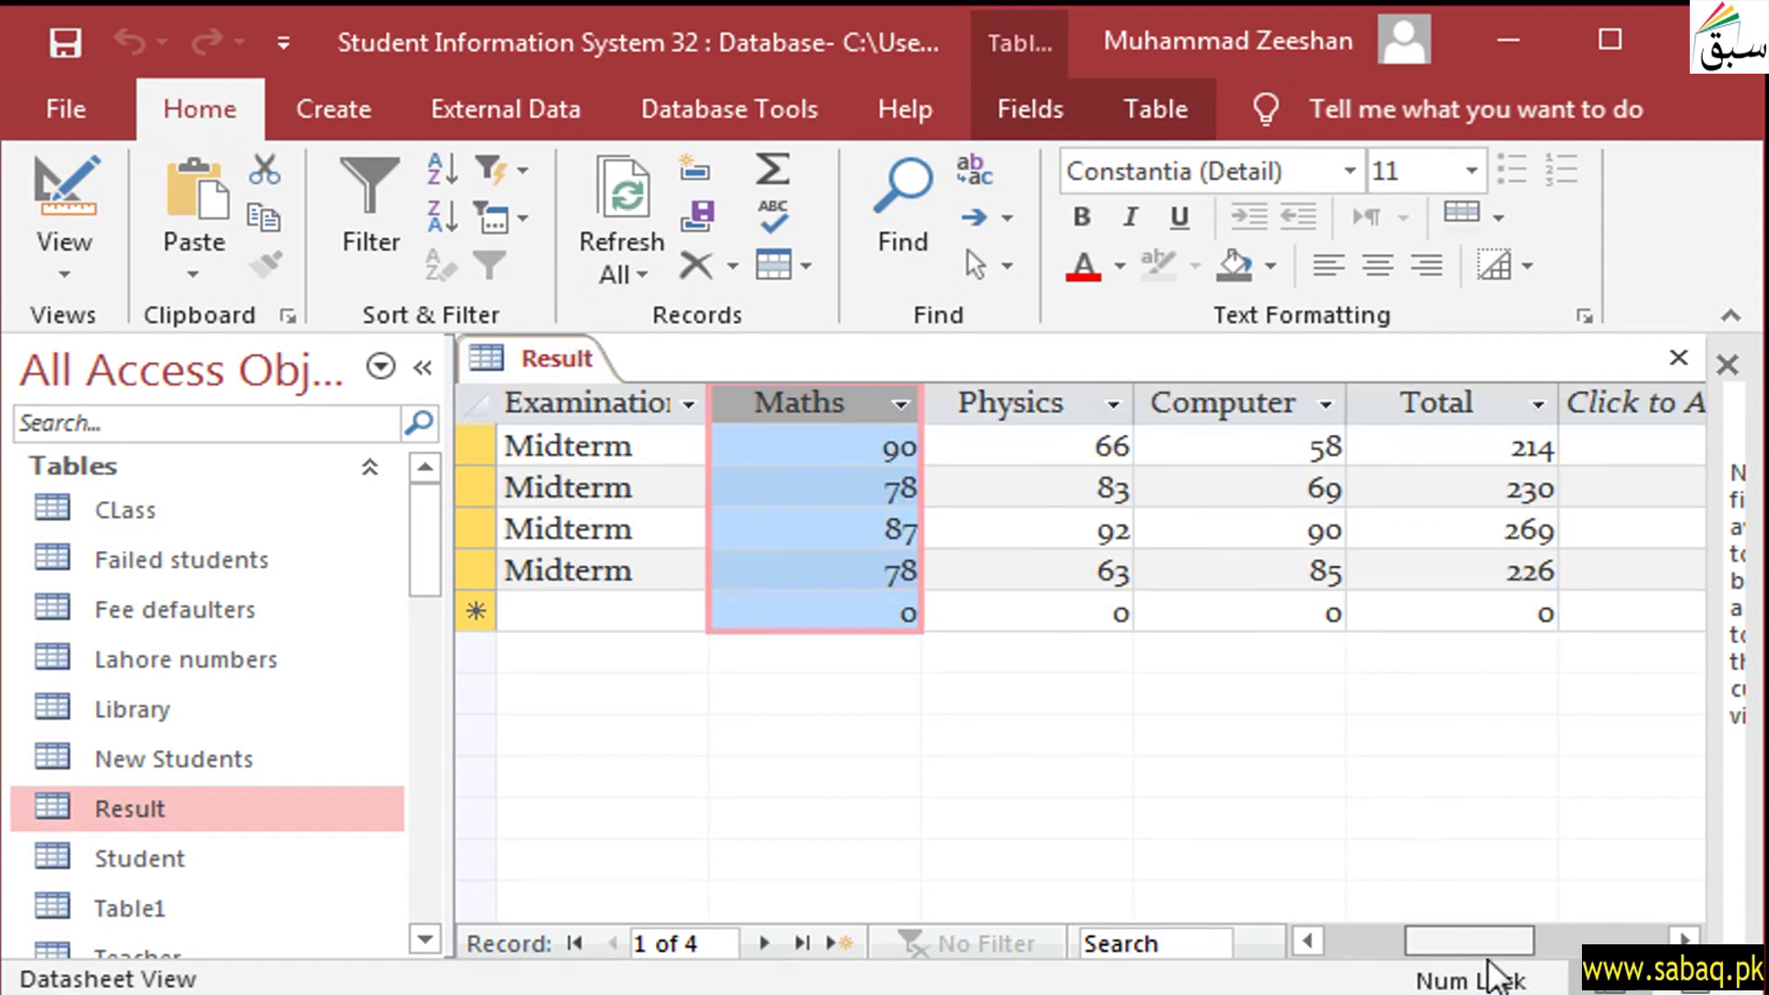
pyautogui.click(1286, 391)
pyautogui.click(1481, 398)
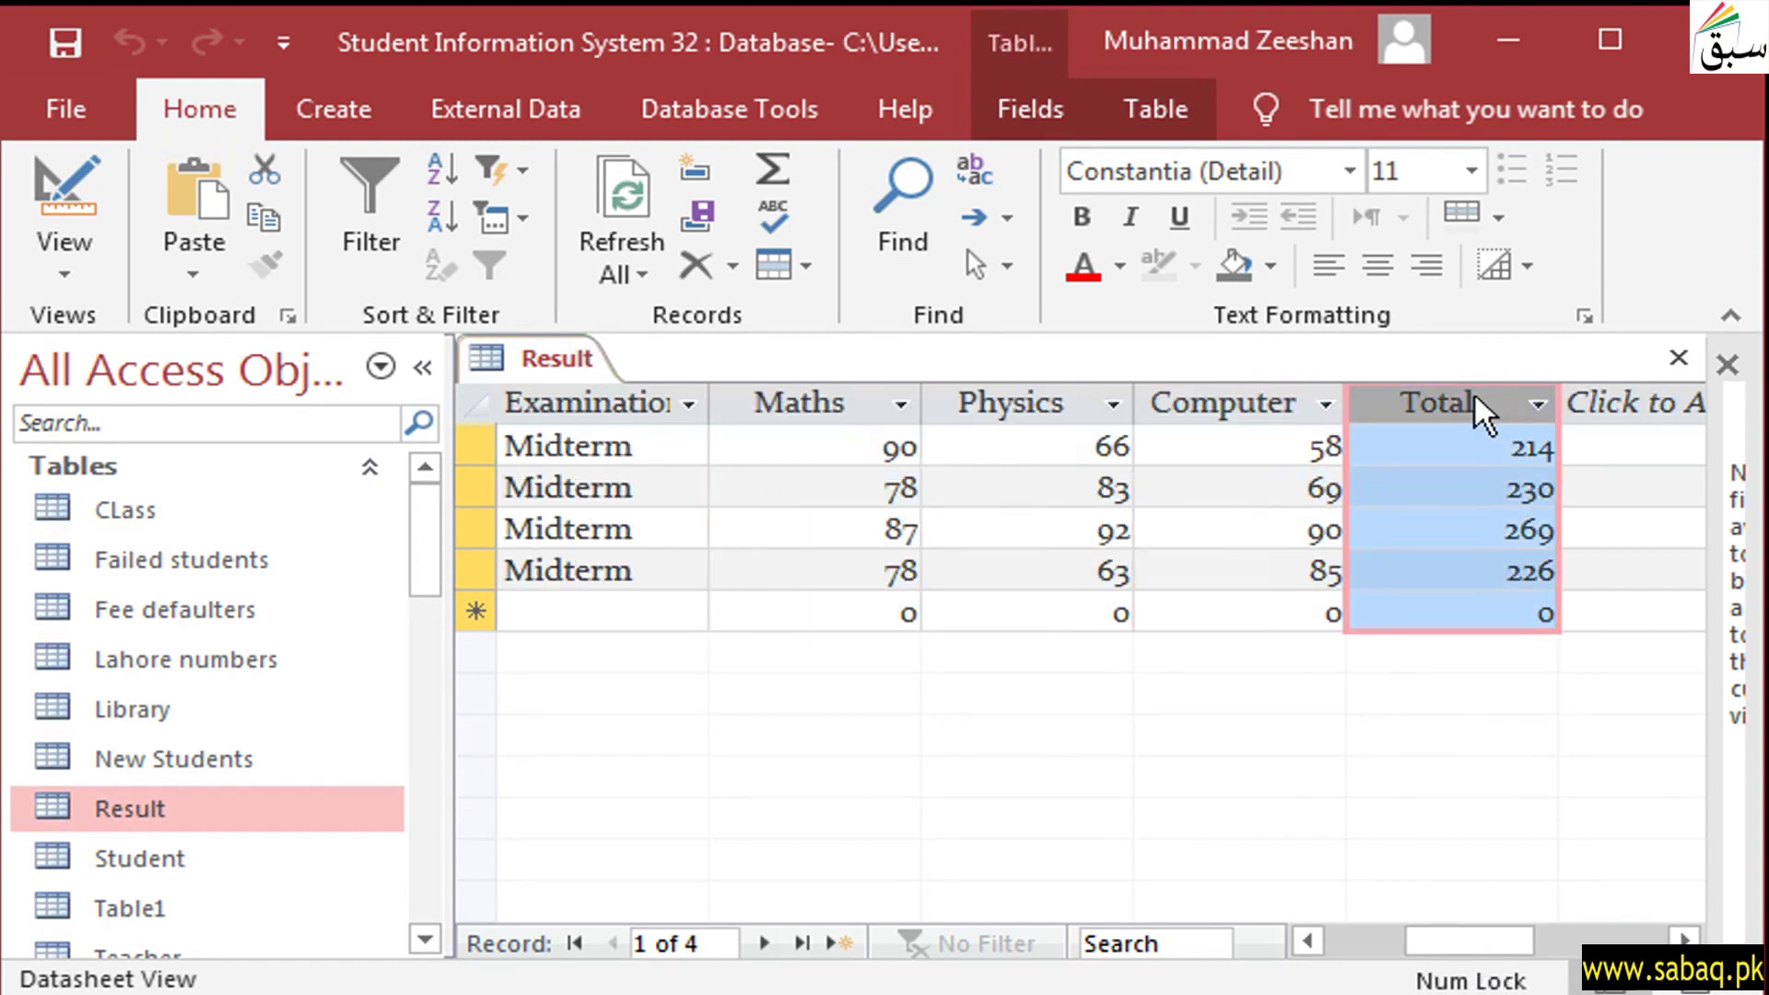
pyautogui.moveTo(1433, 941); pyautogui.dragTo(1308, 941)
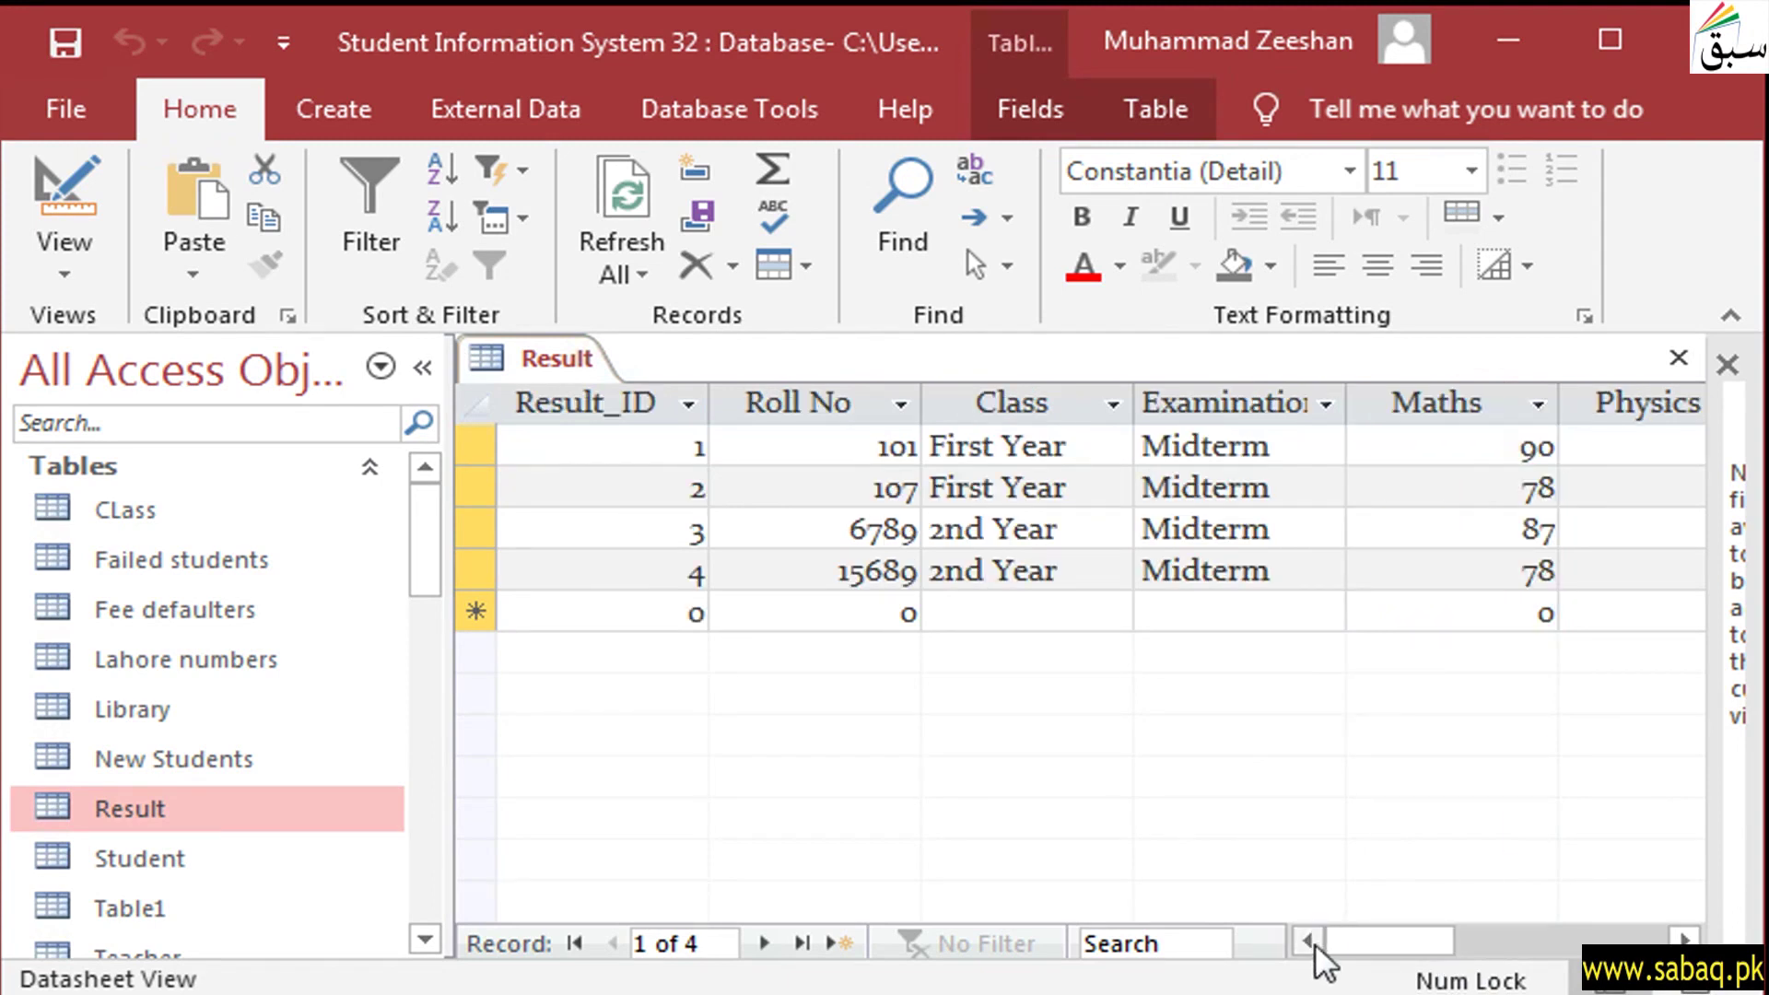
pyautogui.moveTo(1380, 942); pyautogui.dragTo(1417, 945)
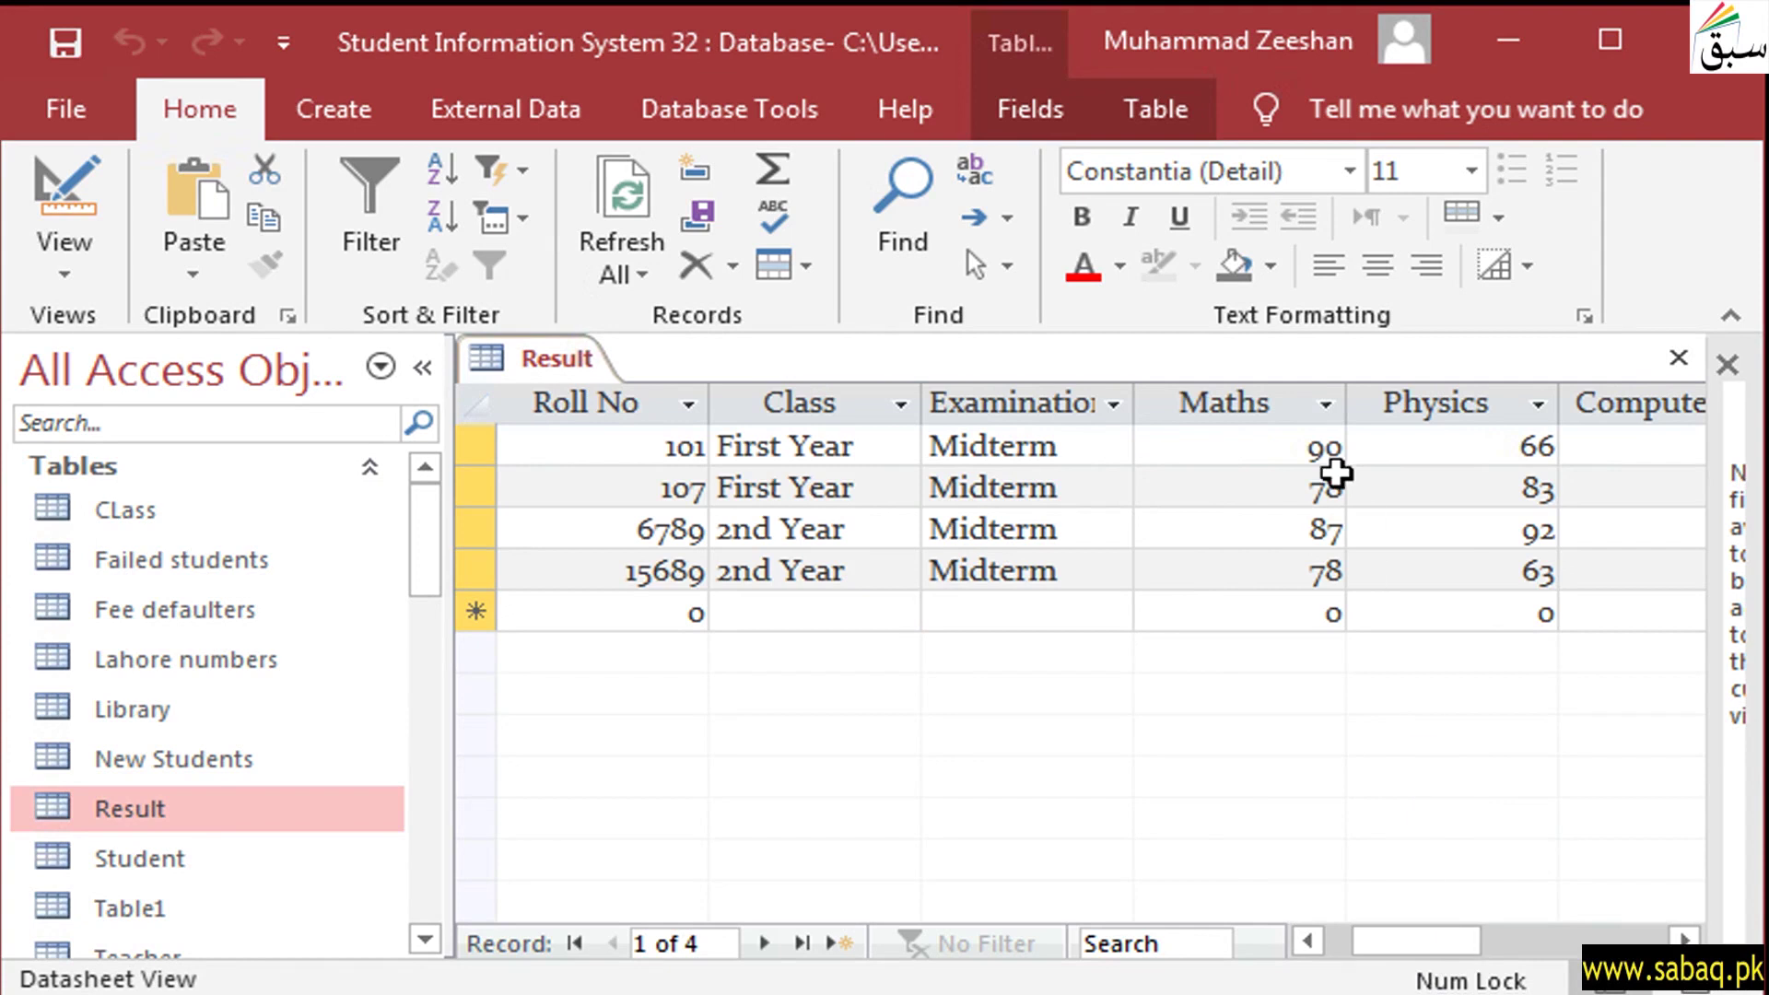
pyautogui.click(1287, 406)
pyautogui.click(1495, 413)
pyautogui.click(1619, 408)
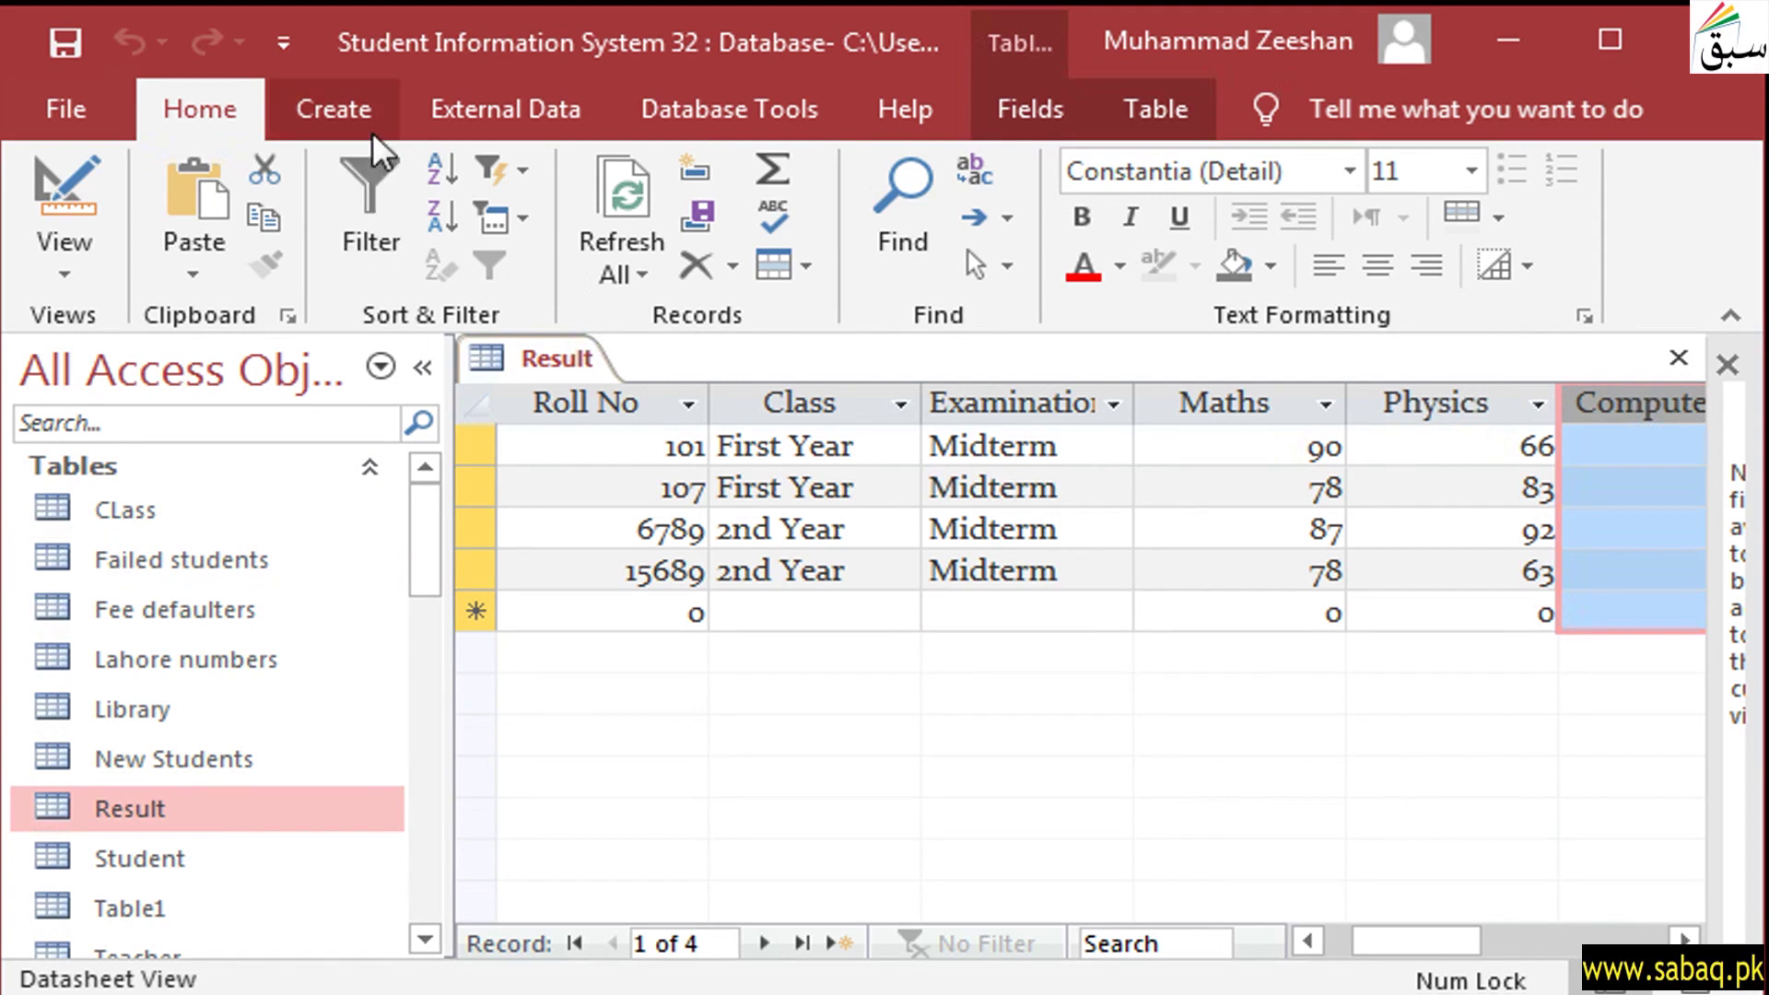
# - Start a new query with the Simple Query Wizard, based on the Result table
pyautogui.click(350, 110)
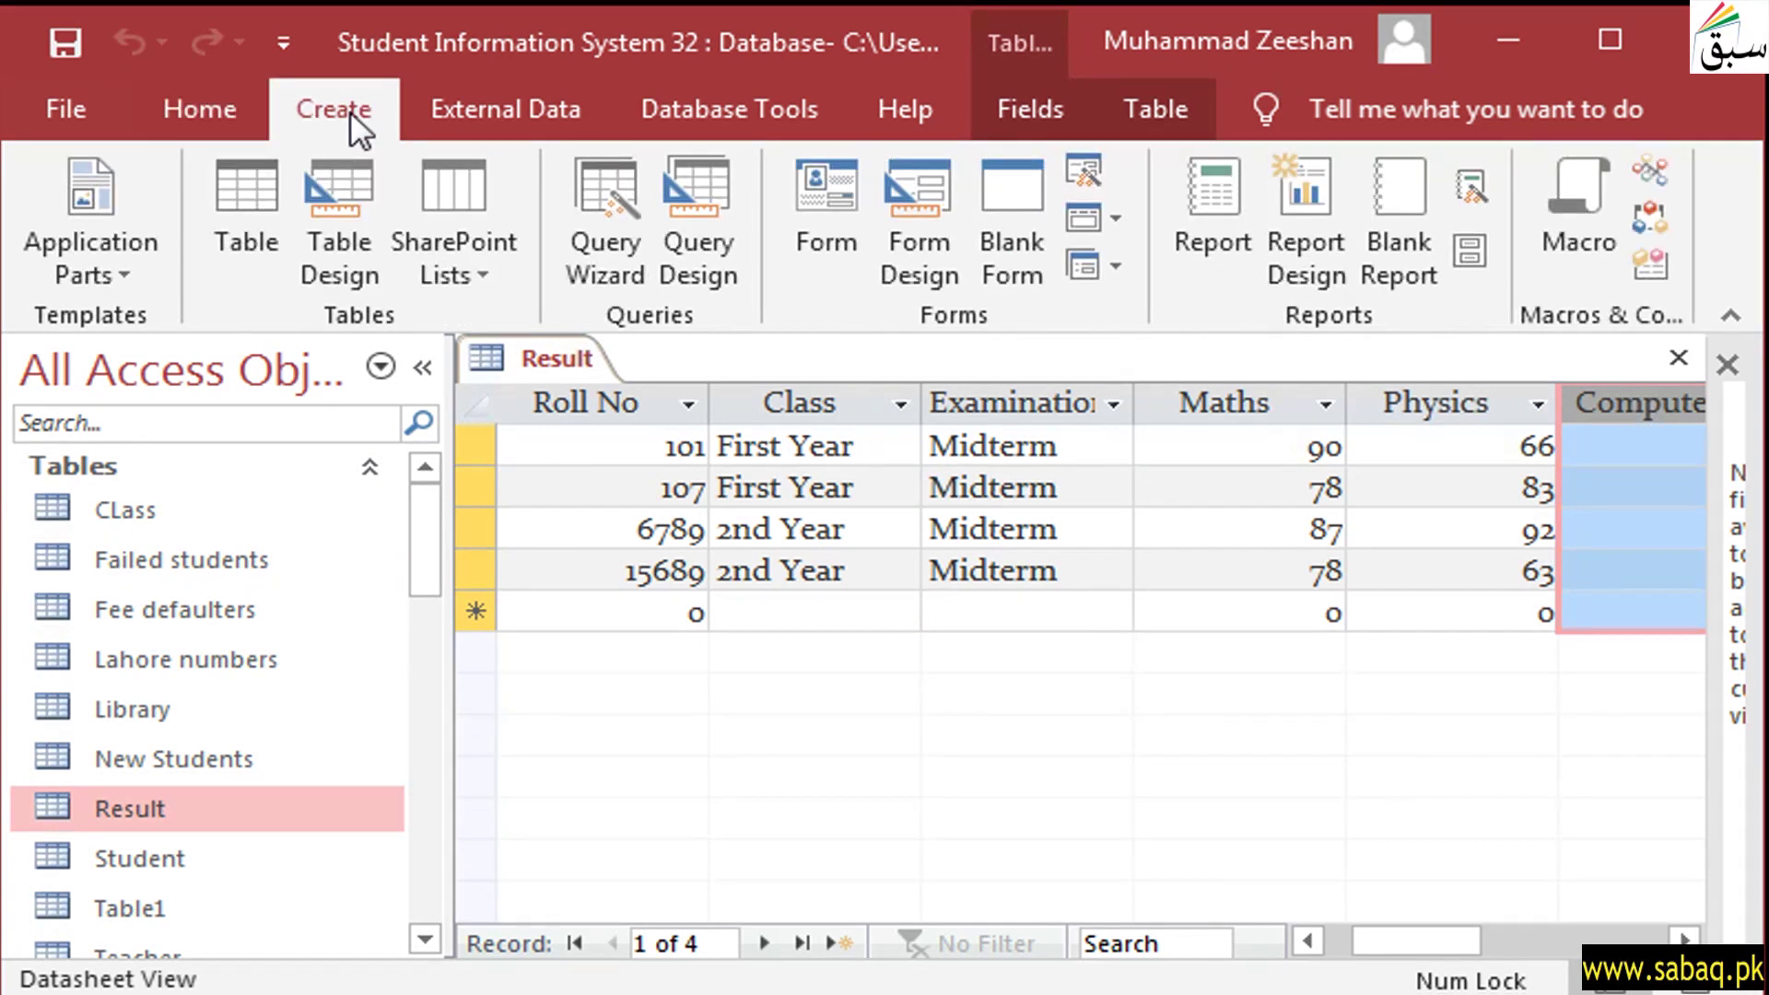
pyautogui.click(622, 221)
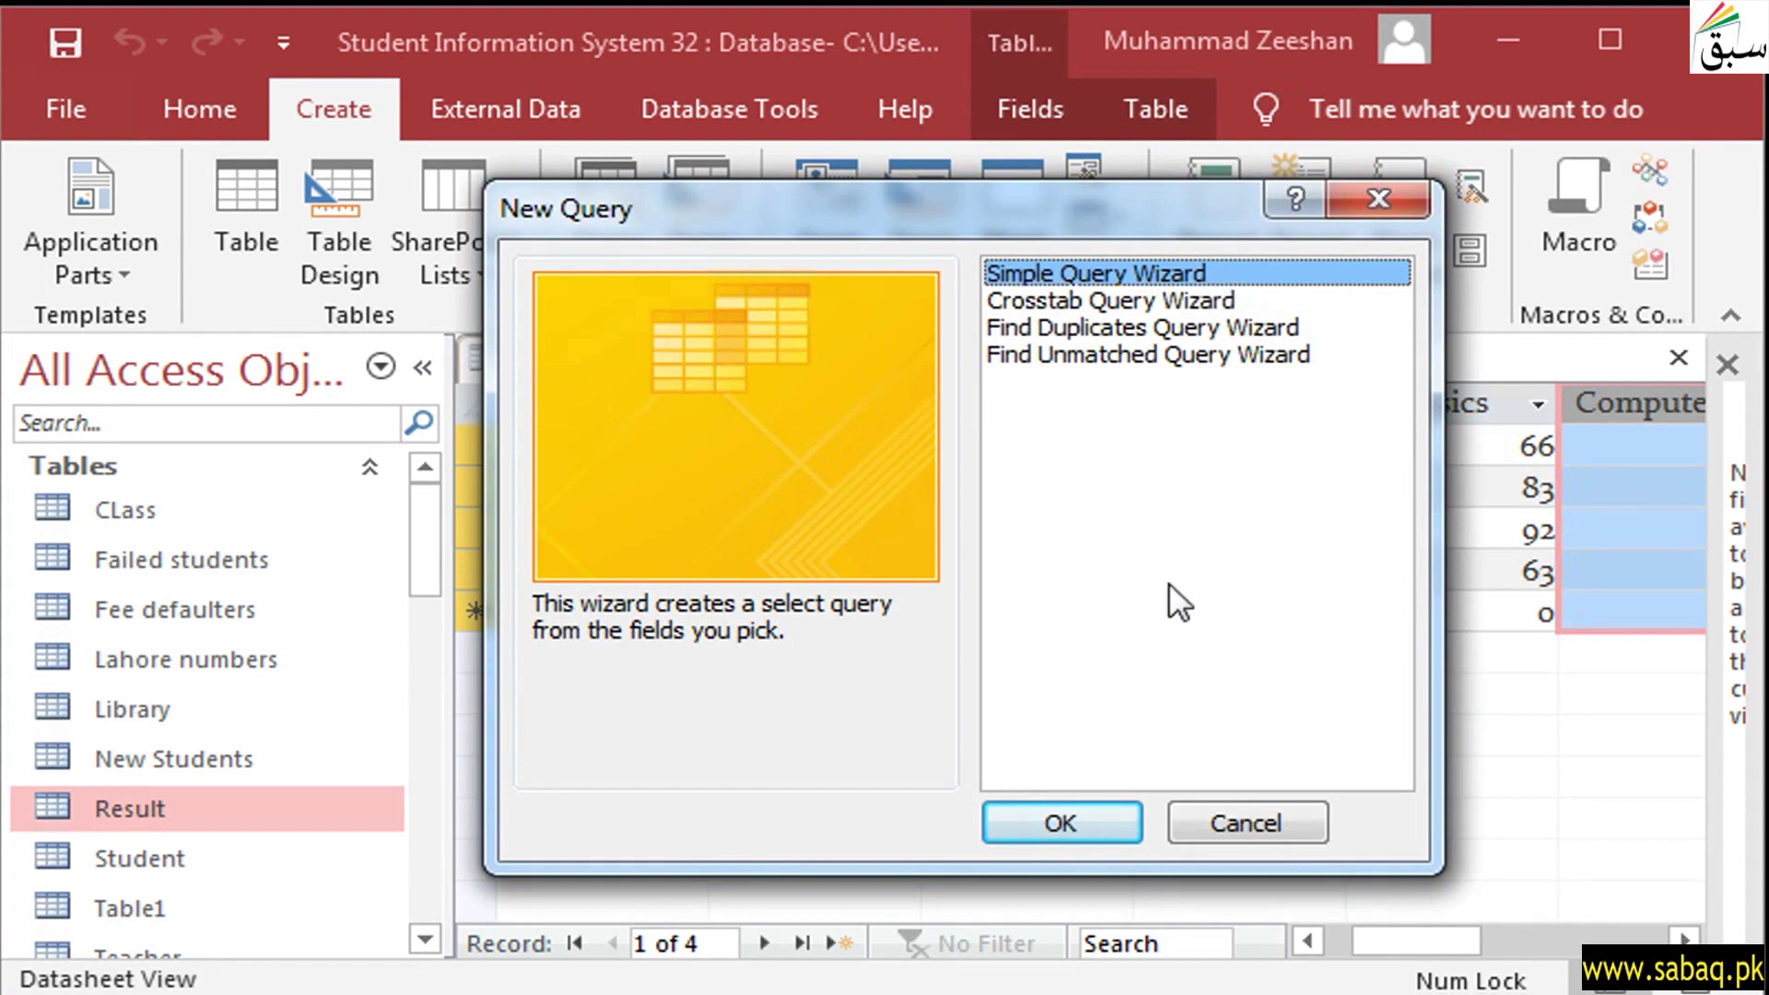
pyautogui.click(1124, 825)
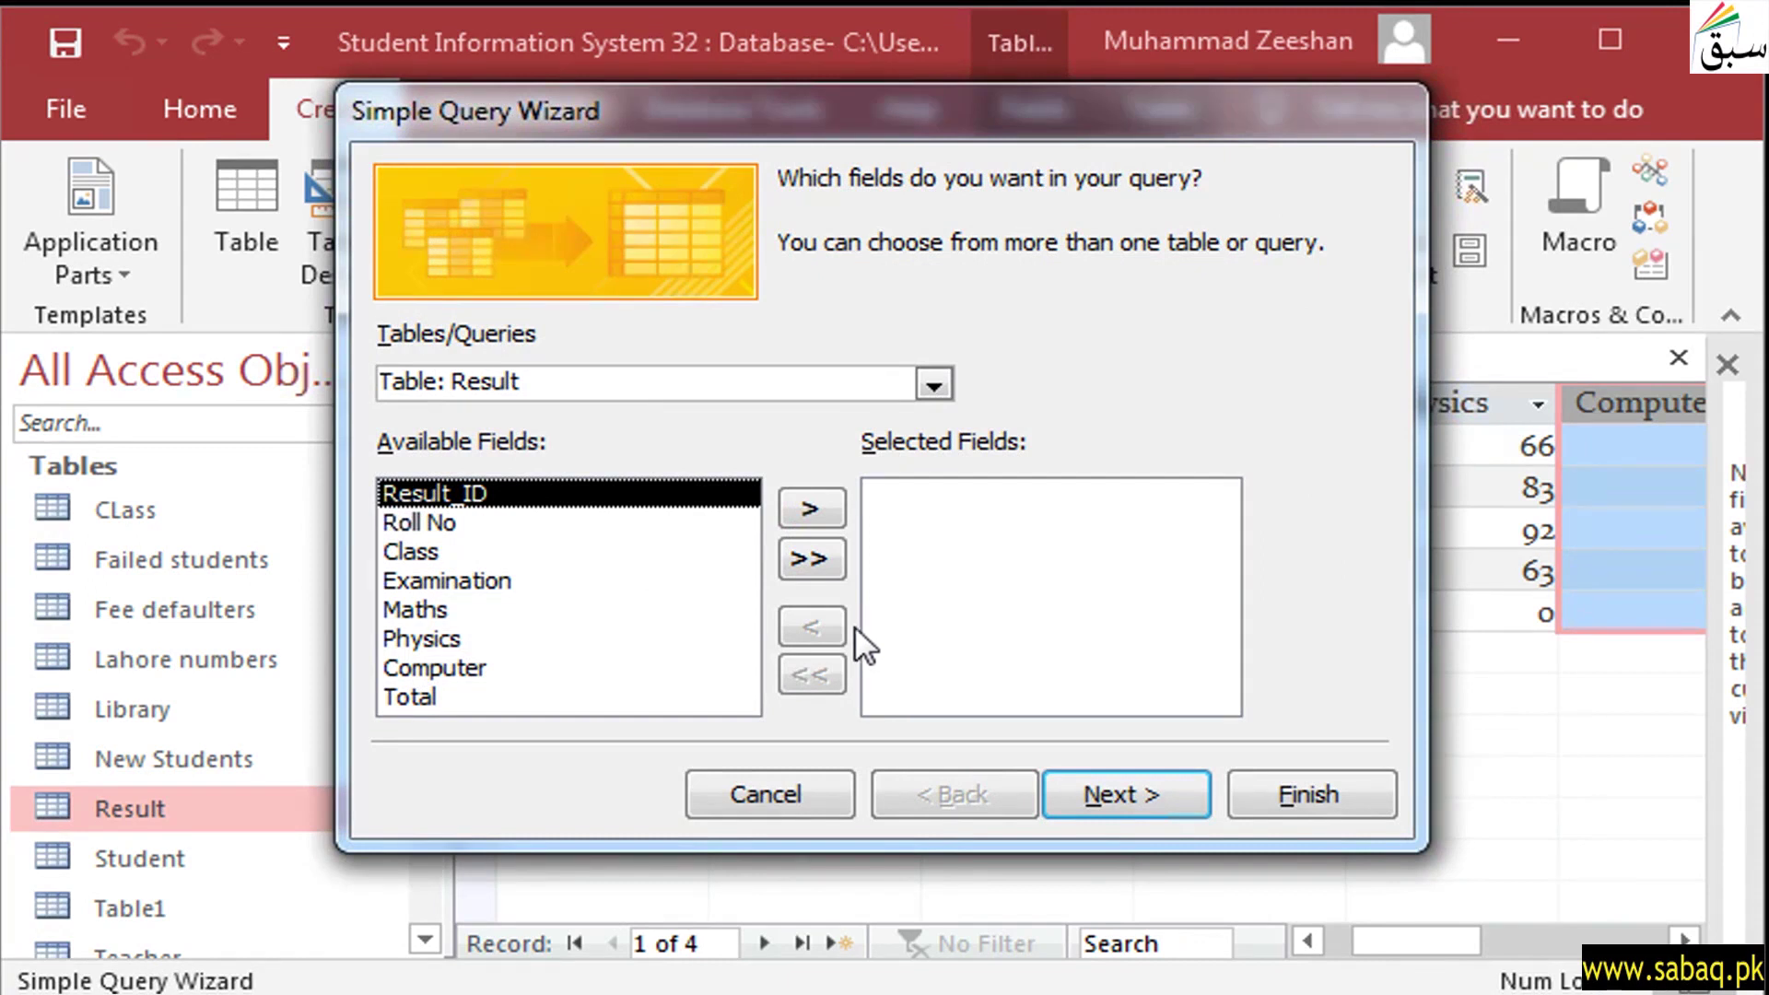
# - Add the Maths, Physics and Computer fields from the Result table to the query's selected fields
pyautogui.click(446, 607)
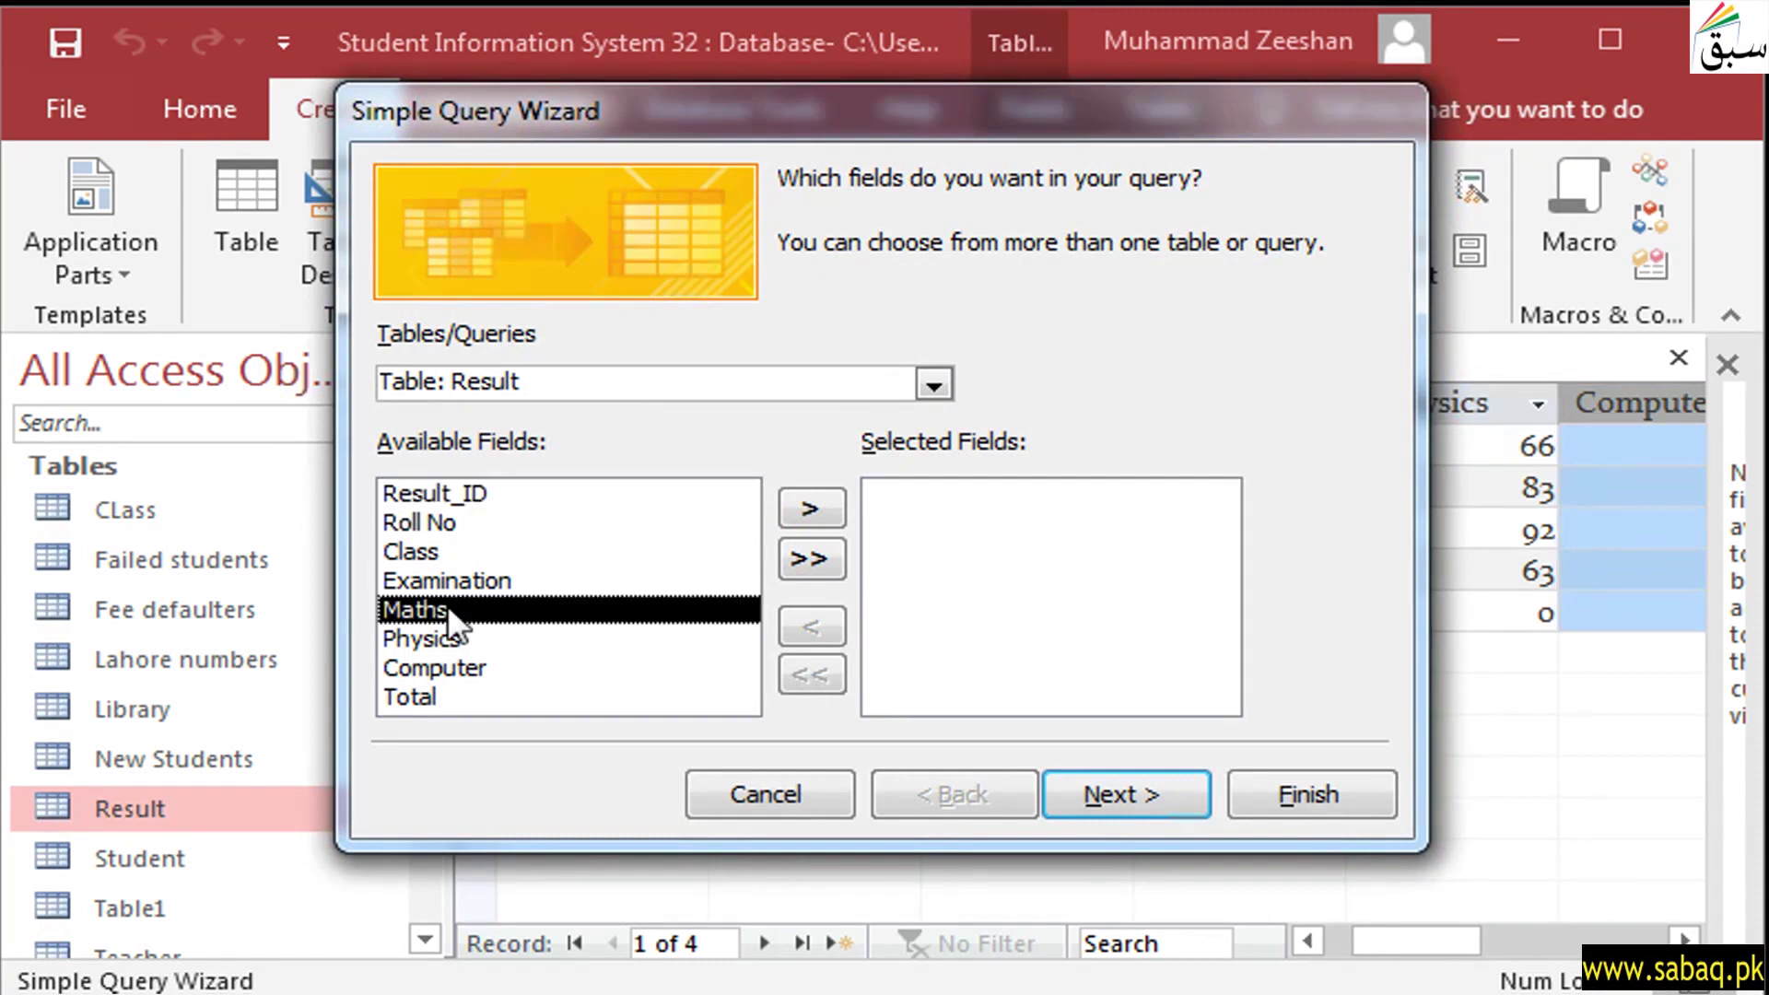
pyautogui.click(468, 637)
pyautogui.click(472, 665)
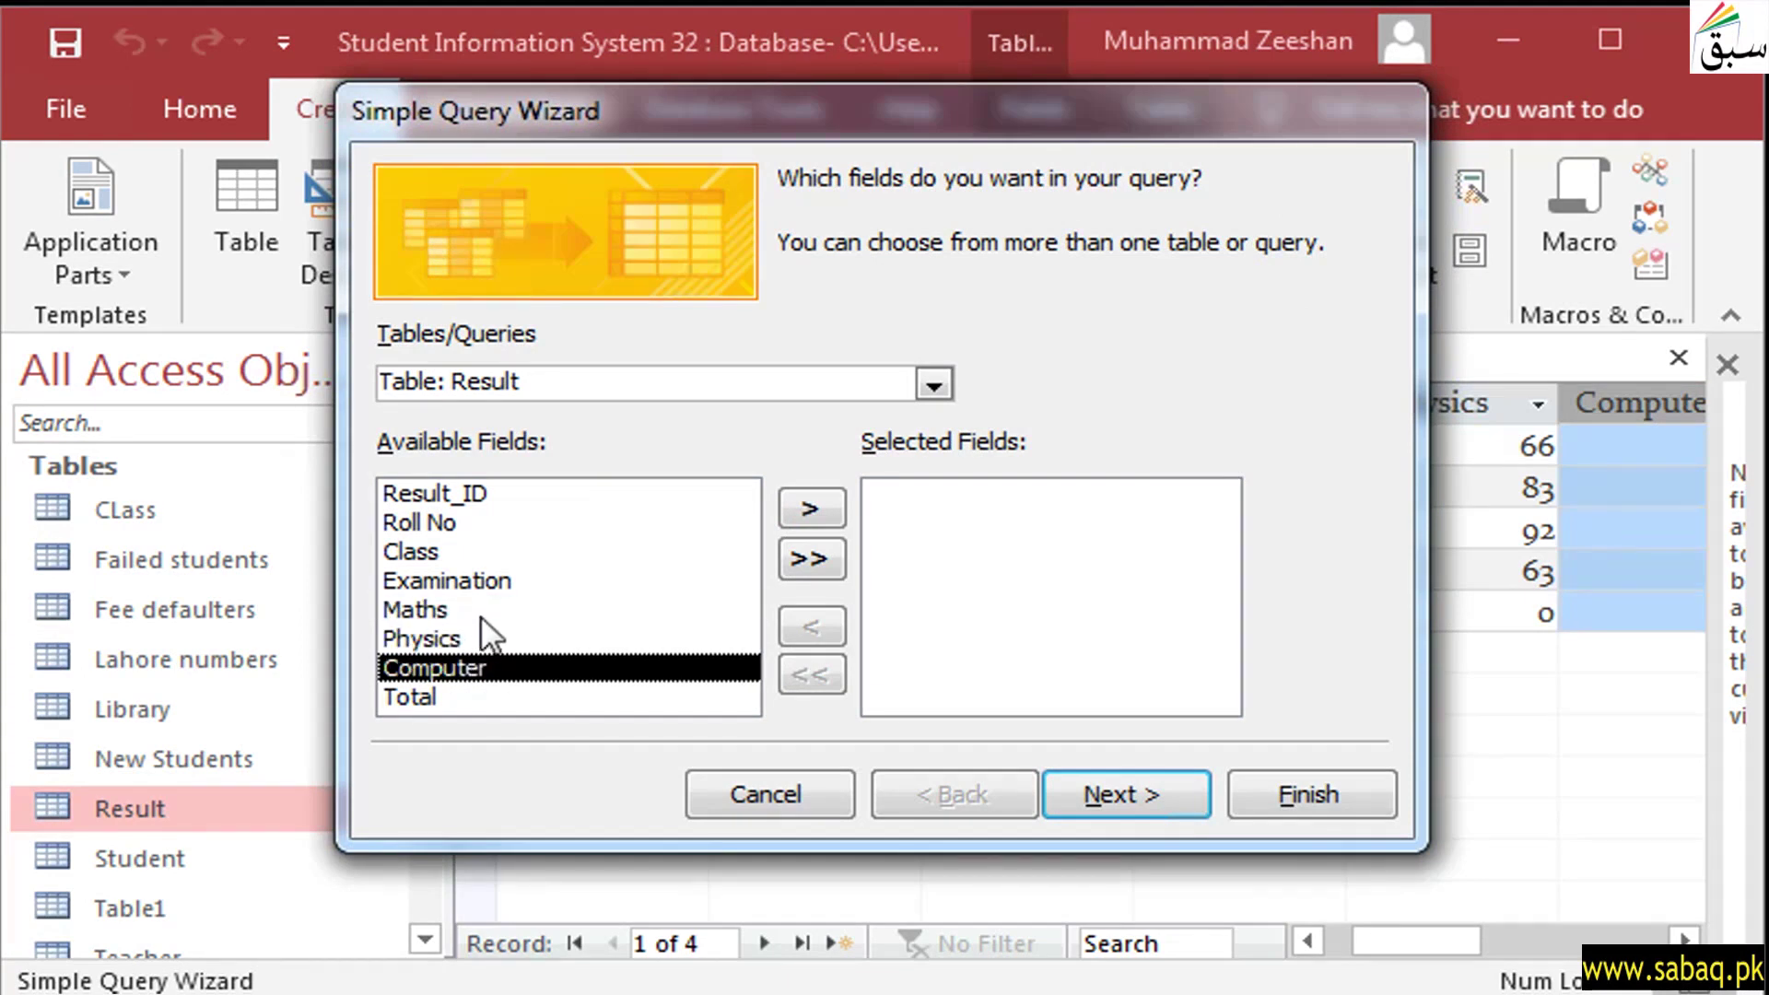
pyautogui.click(483, 626)
pyautogui.click(495, 665)
pyautogui.click(477, 612)
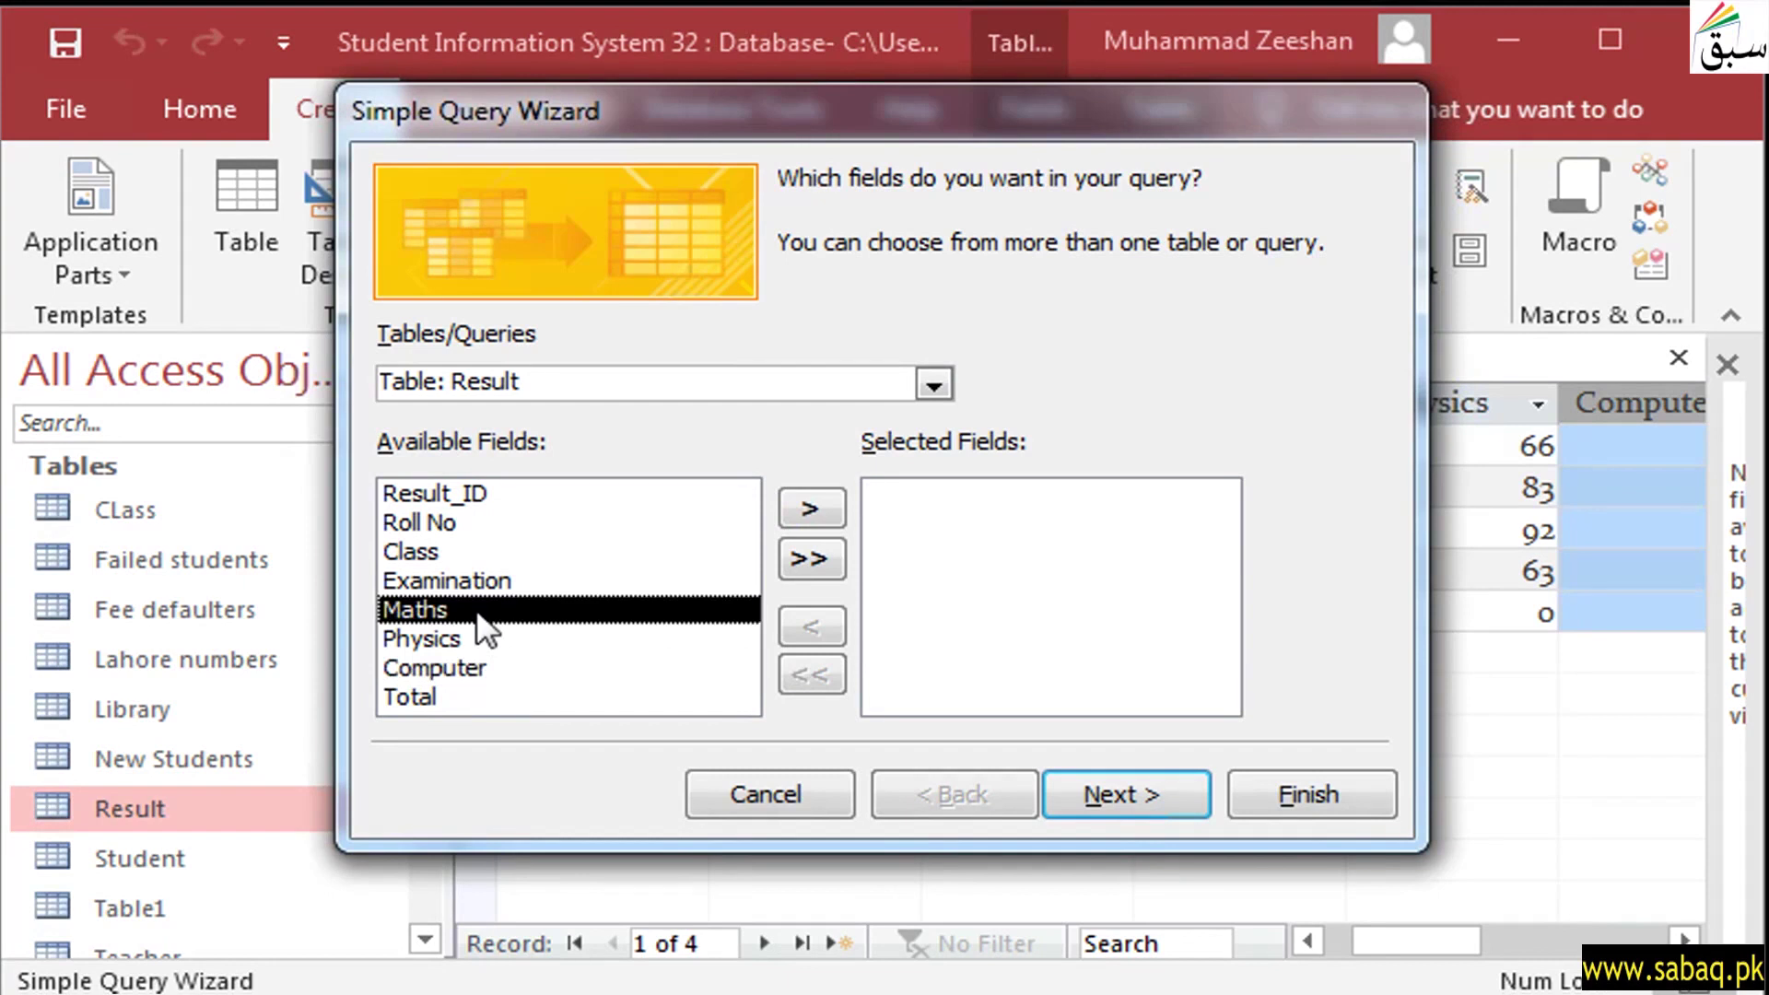
pyautogui.click(814, 507)
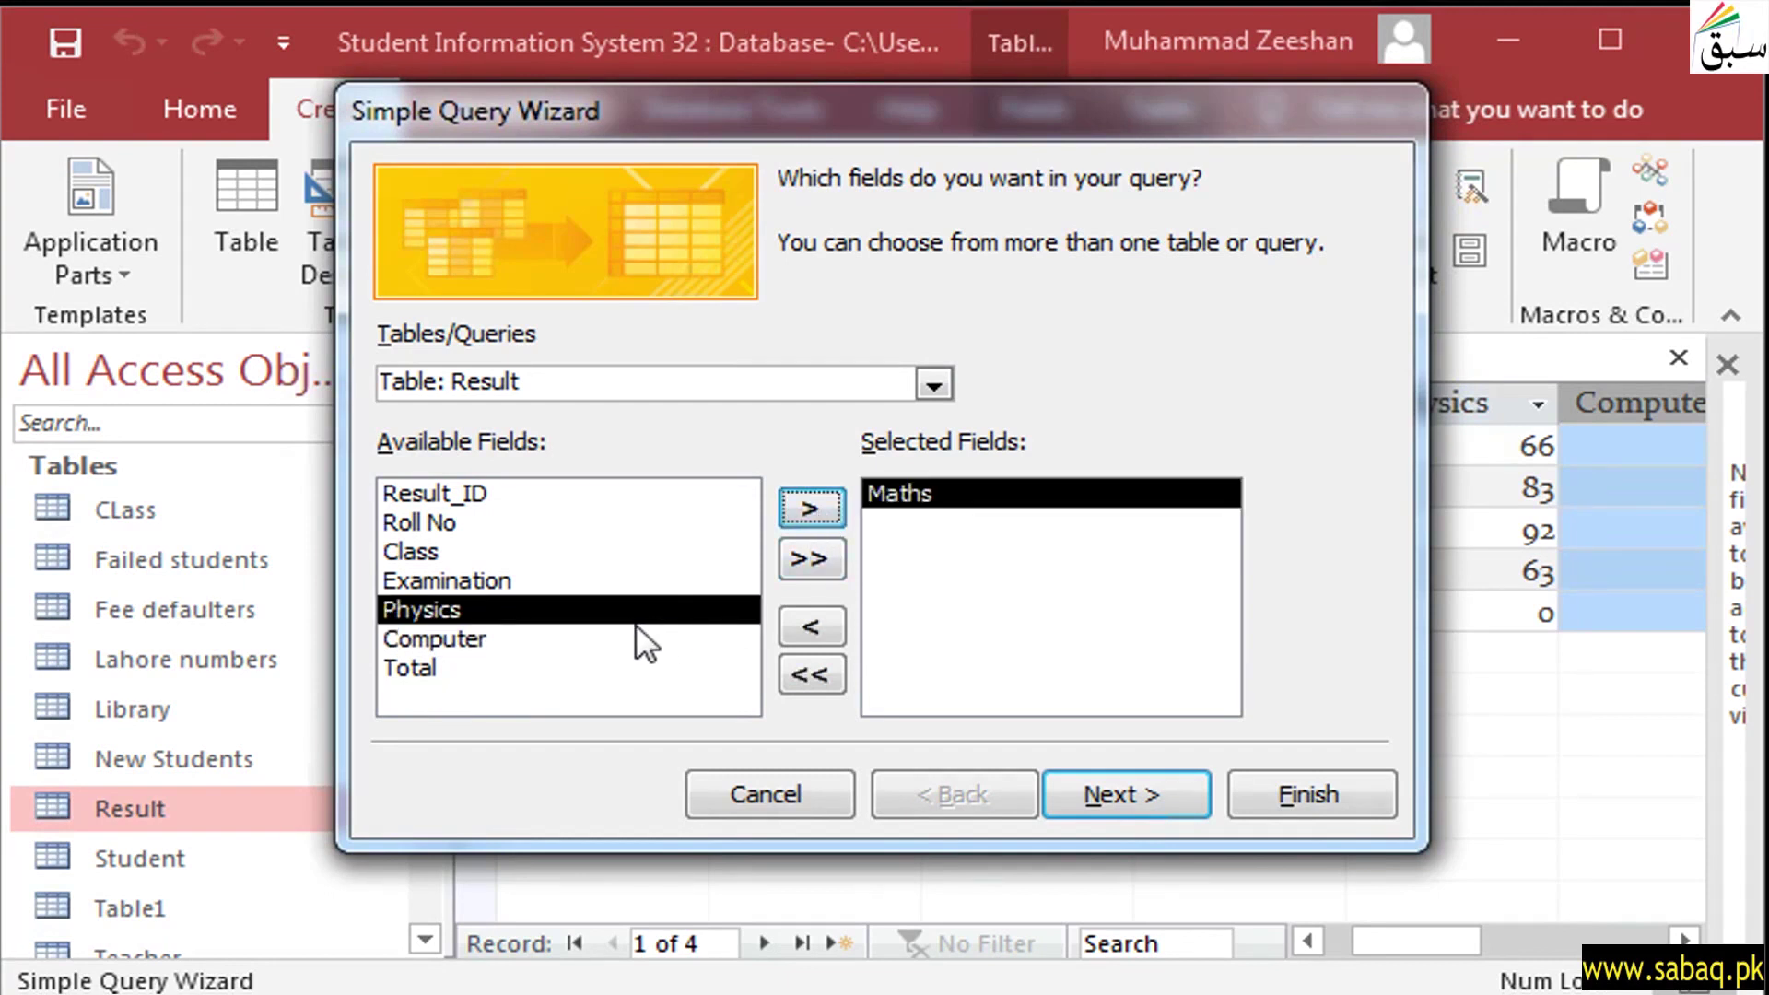
pyautogui.click(807, 508)
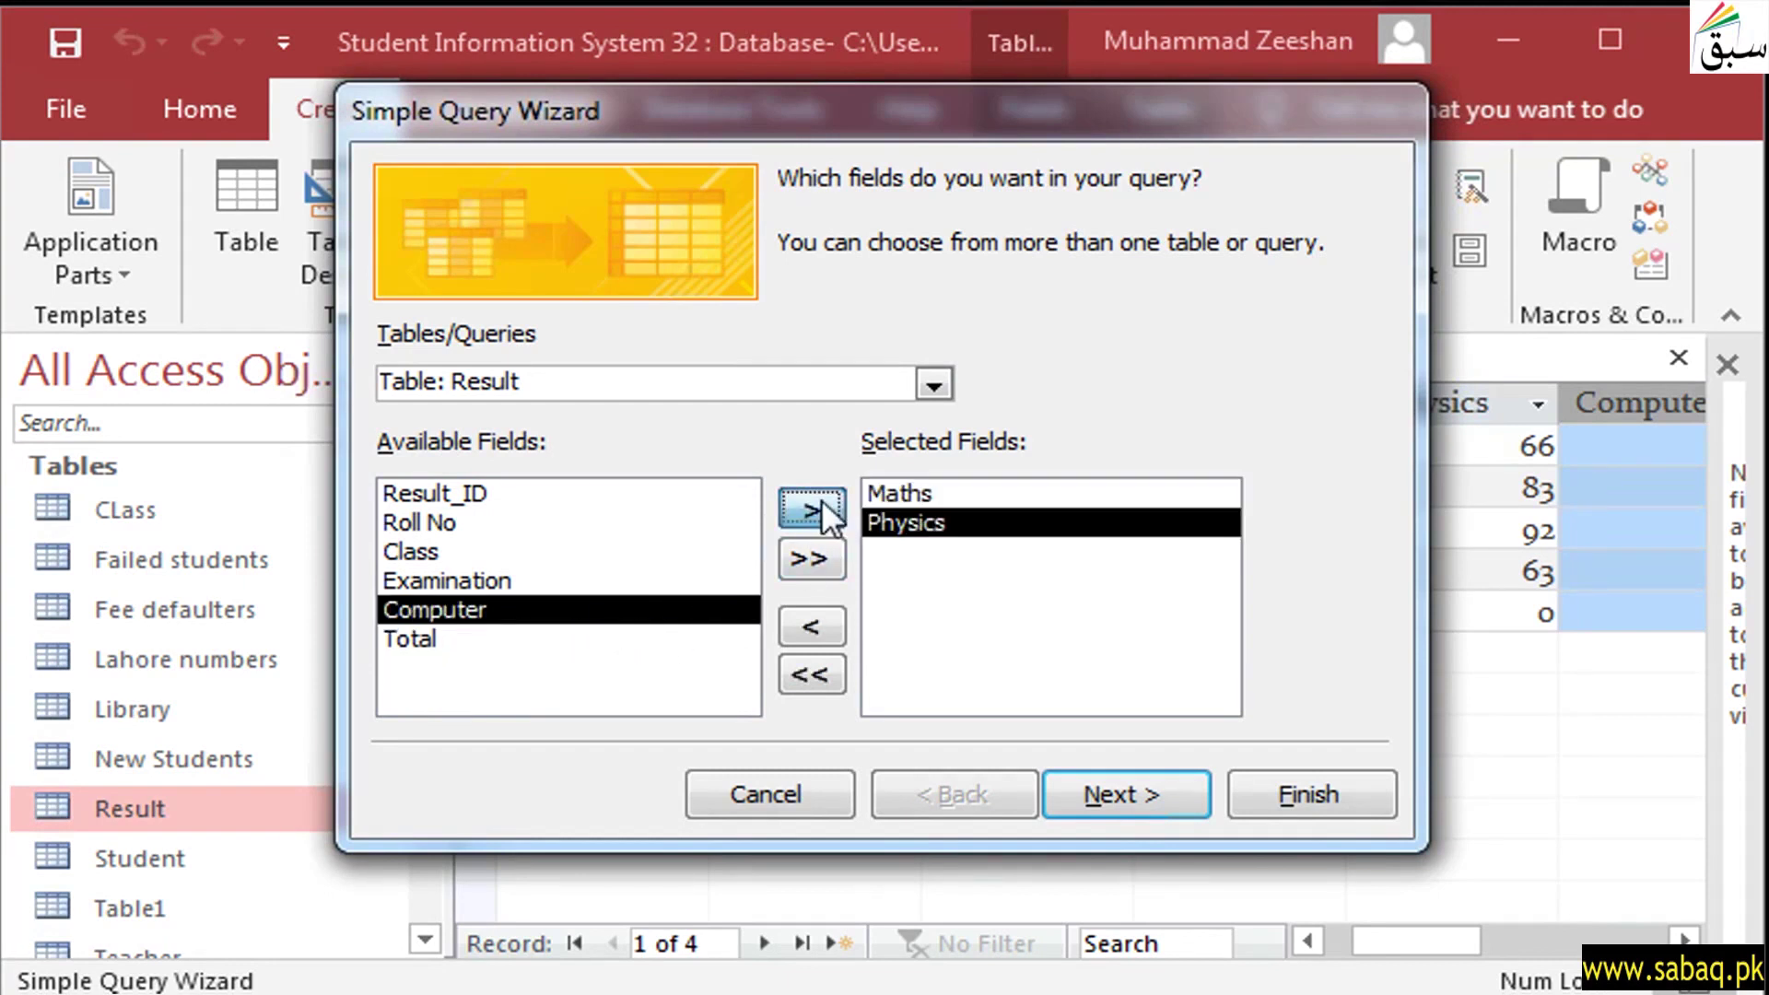
pyautogui.click(808, 507)
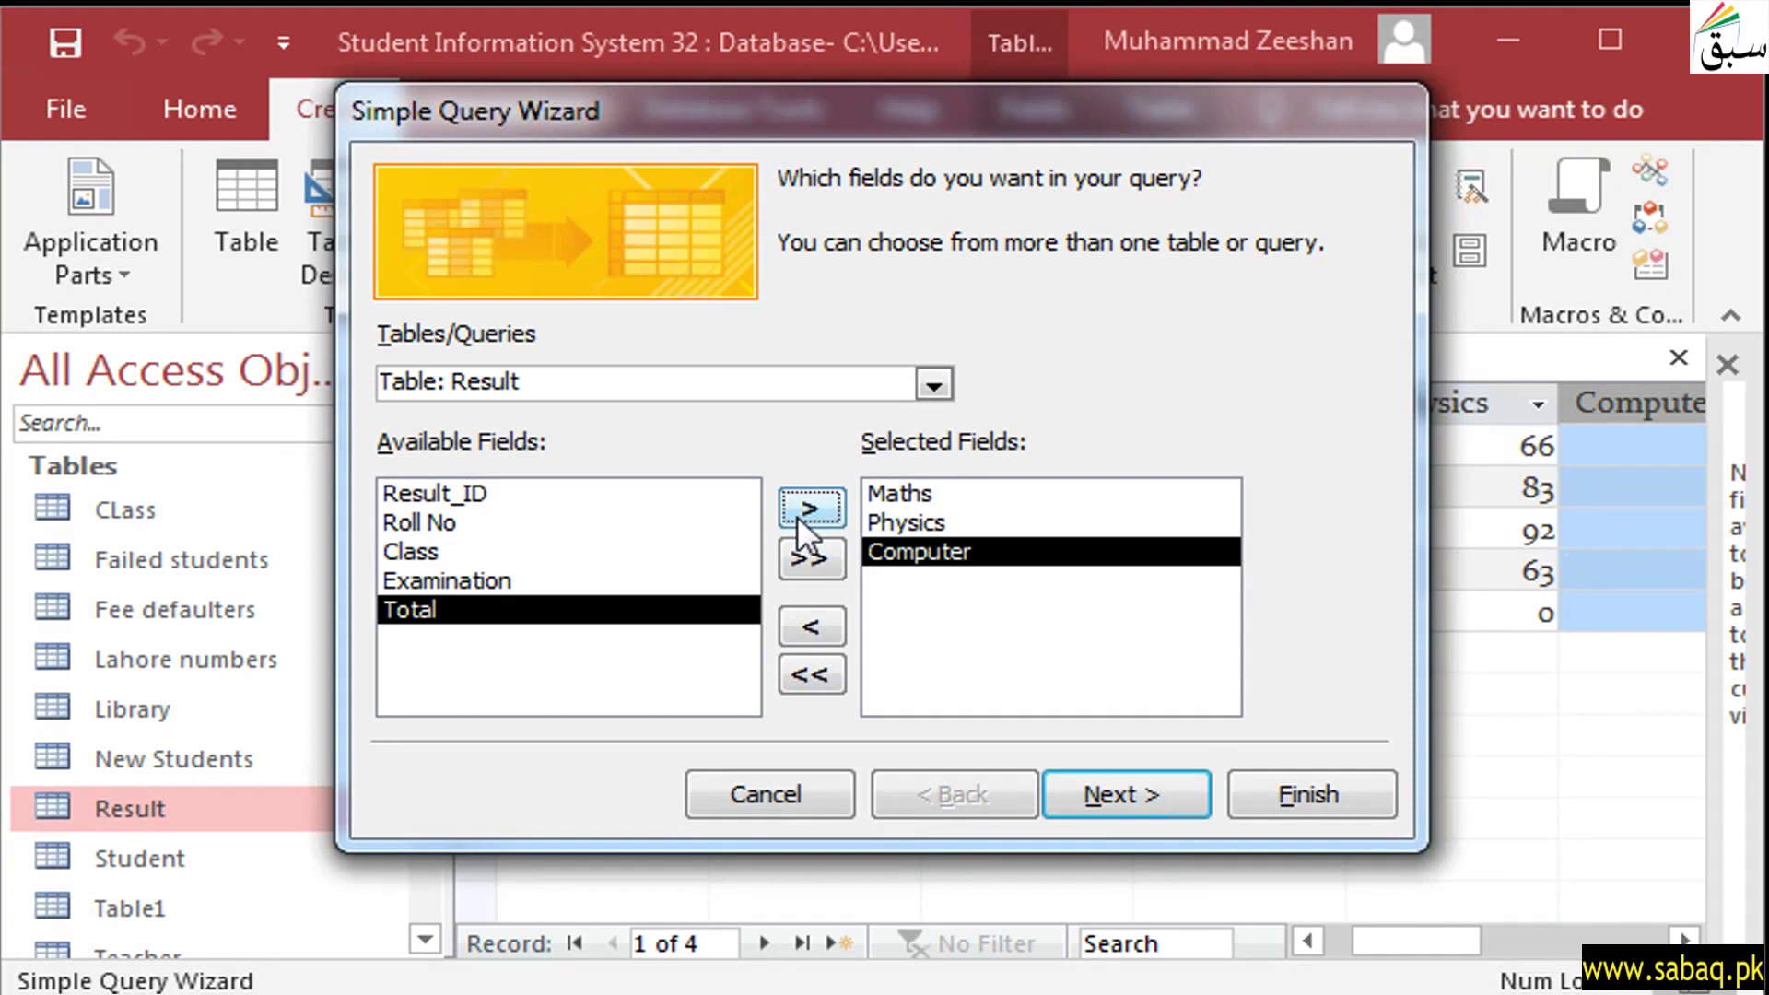
# - Finish the wizard as a detail query with the default title, opening it to view information
pyautogui.click(1168, 794)
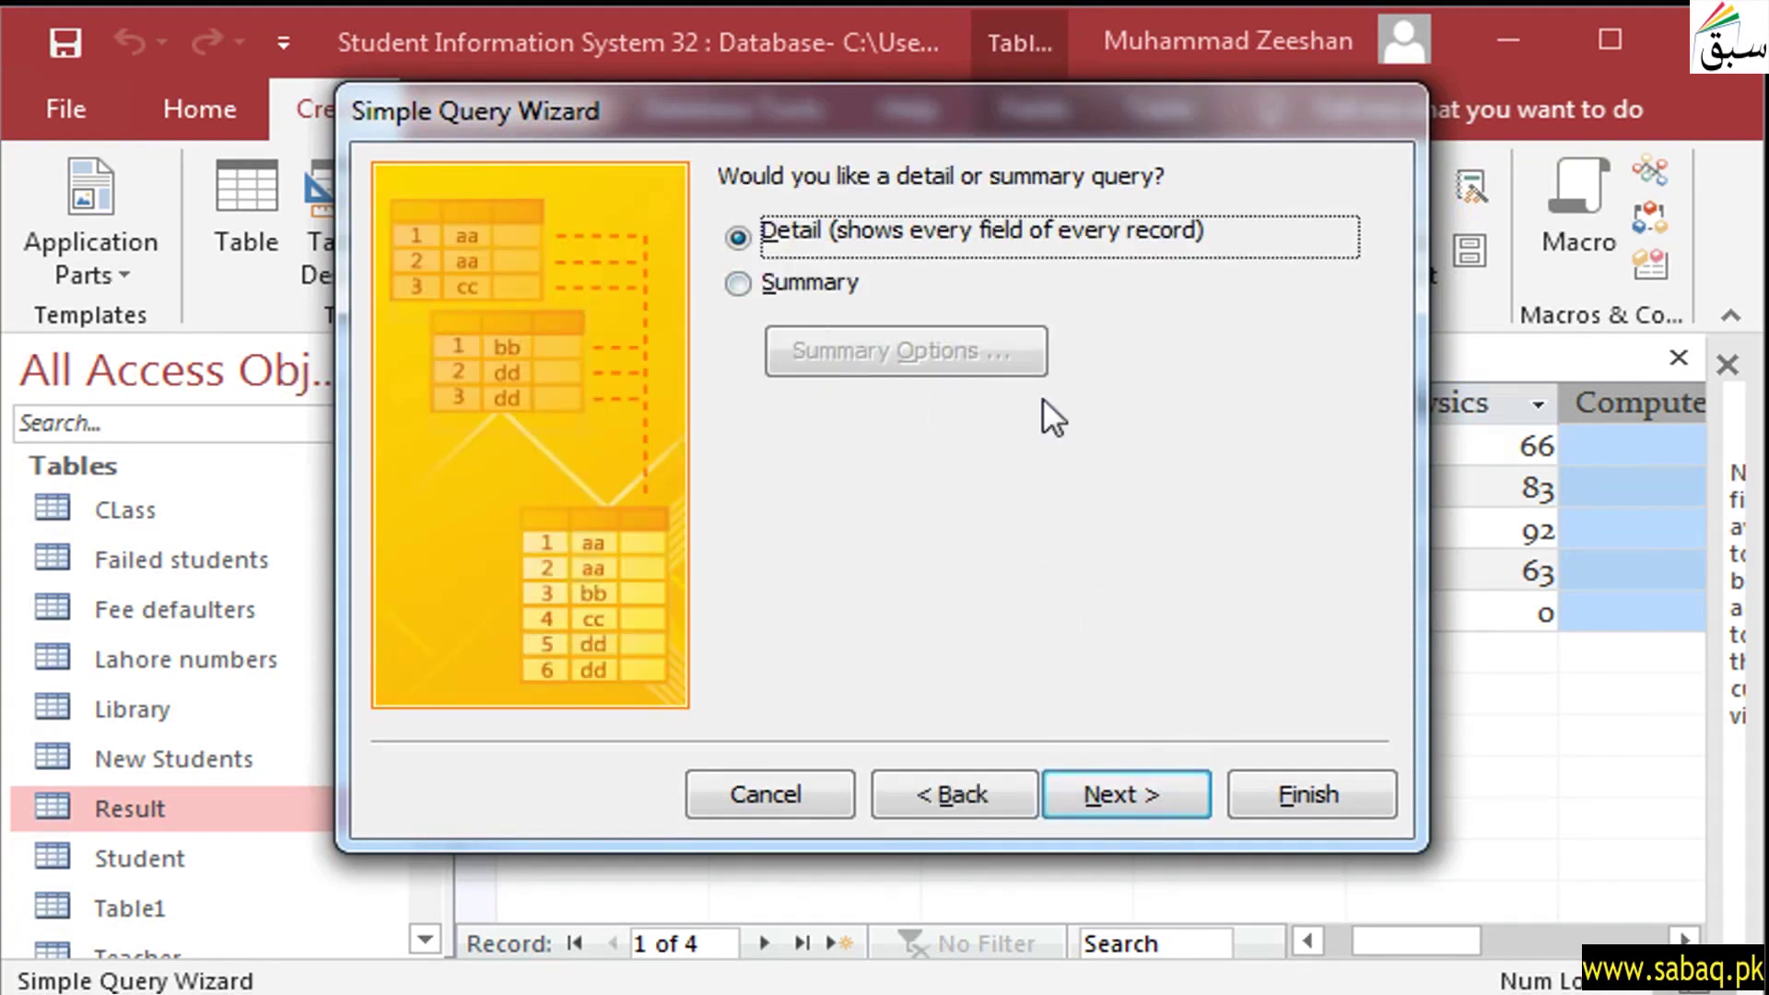
pyautogui.click(1157, 794)
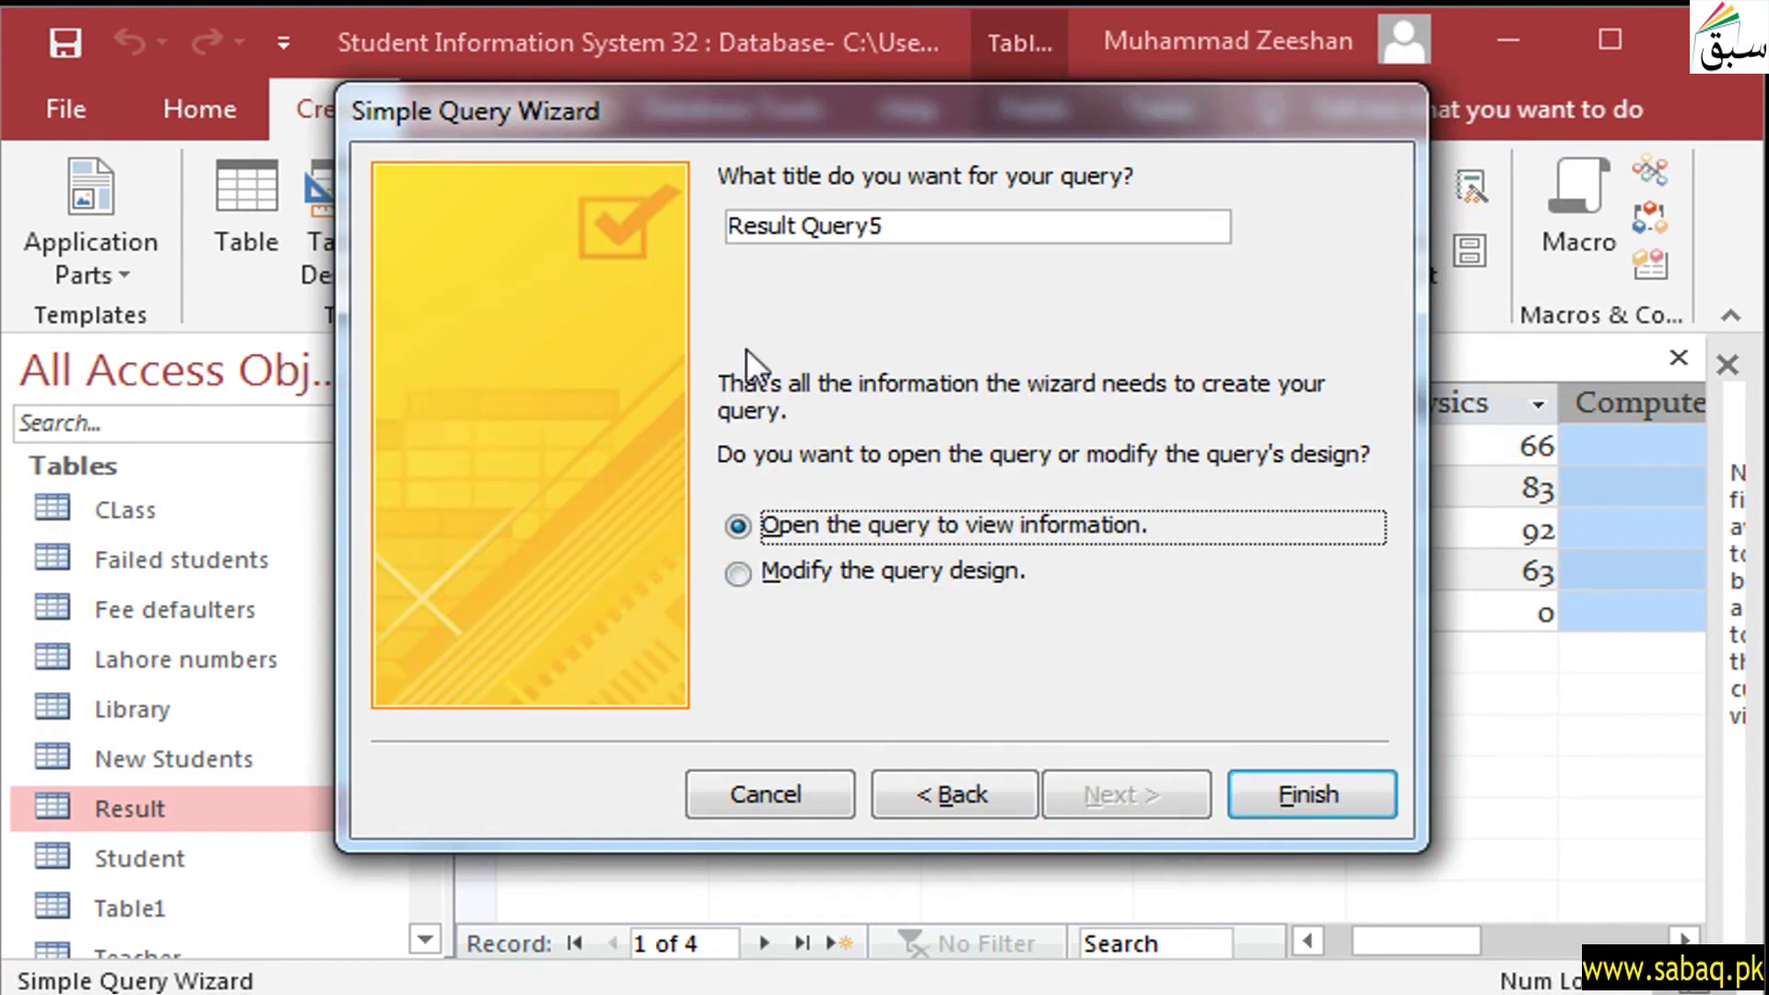
pyautogui.click(1346, 779)
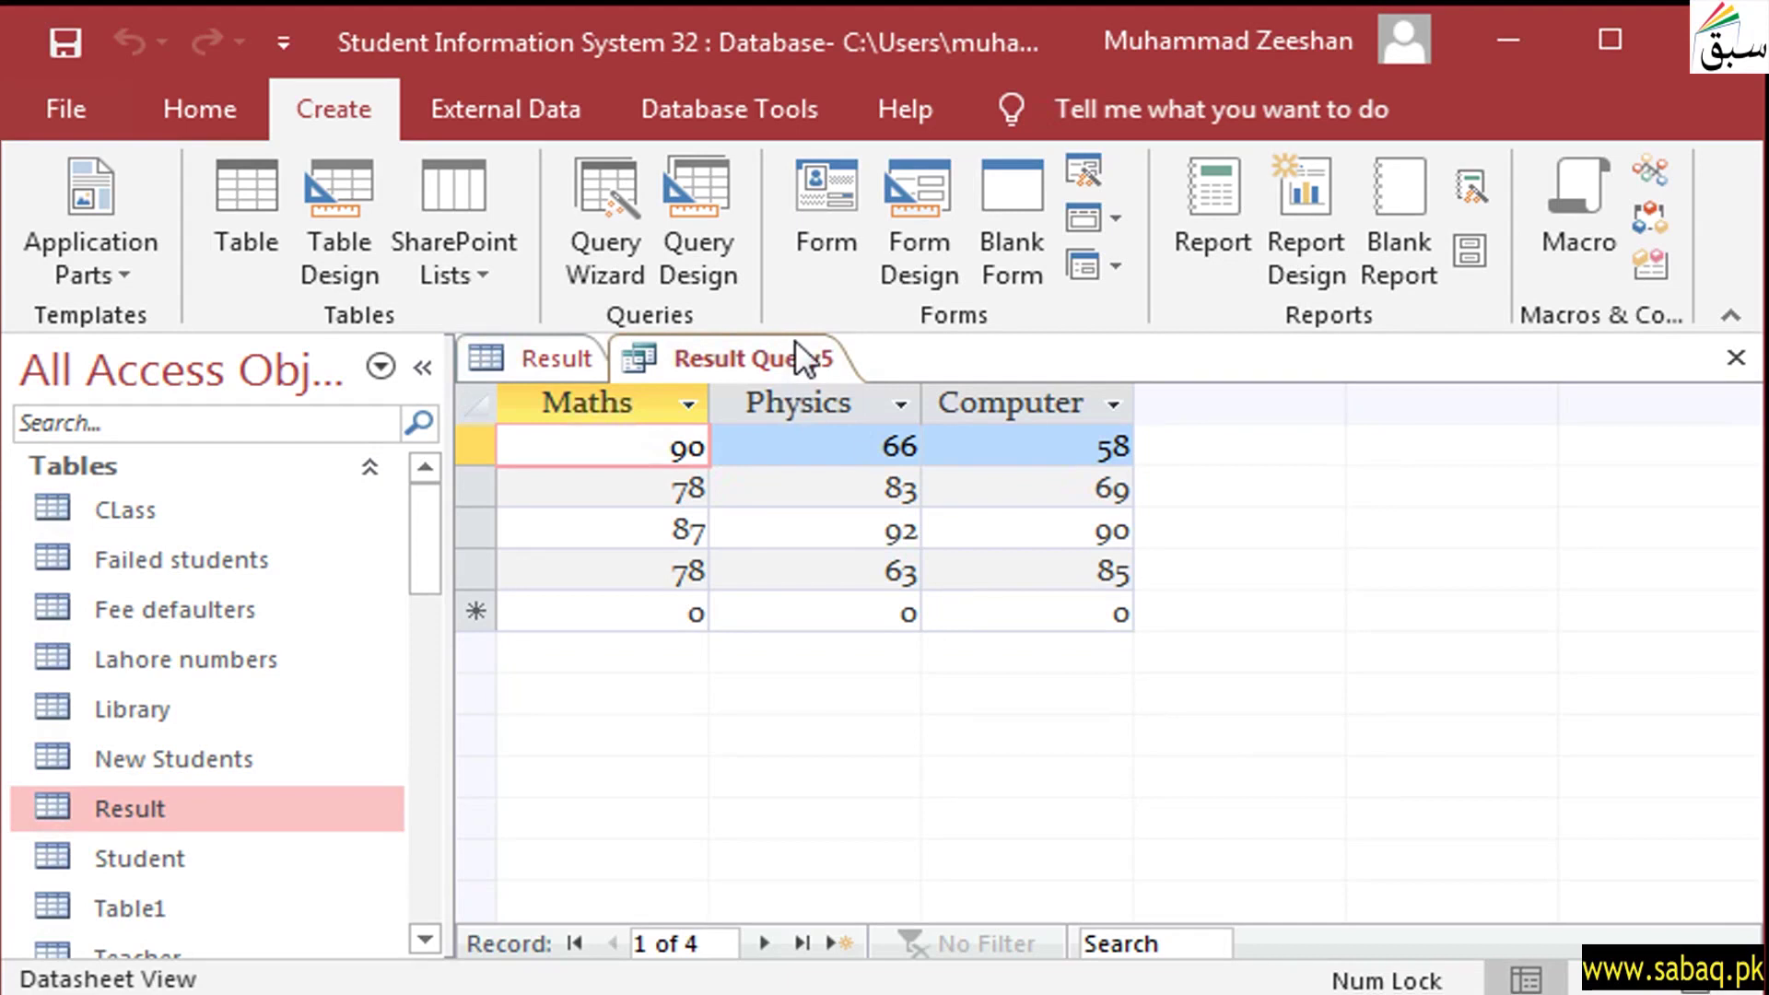
# - Close the Result table and switch the new marks query to Design View
pyautogui.rightClick(567, 354)
pyautogui.click(693, 429)
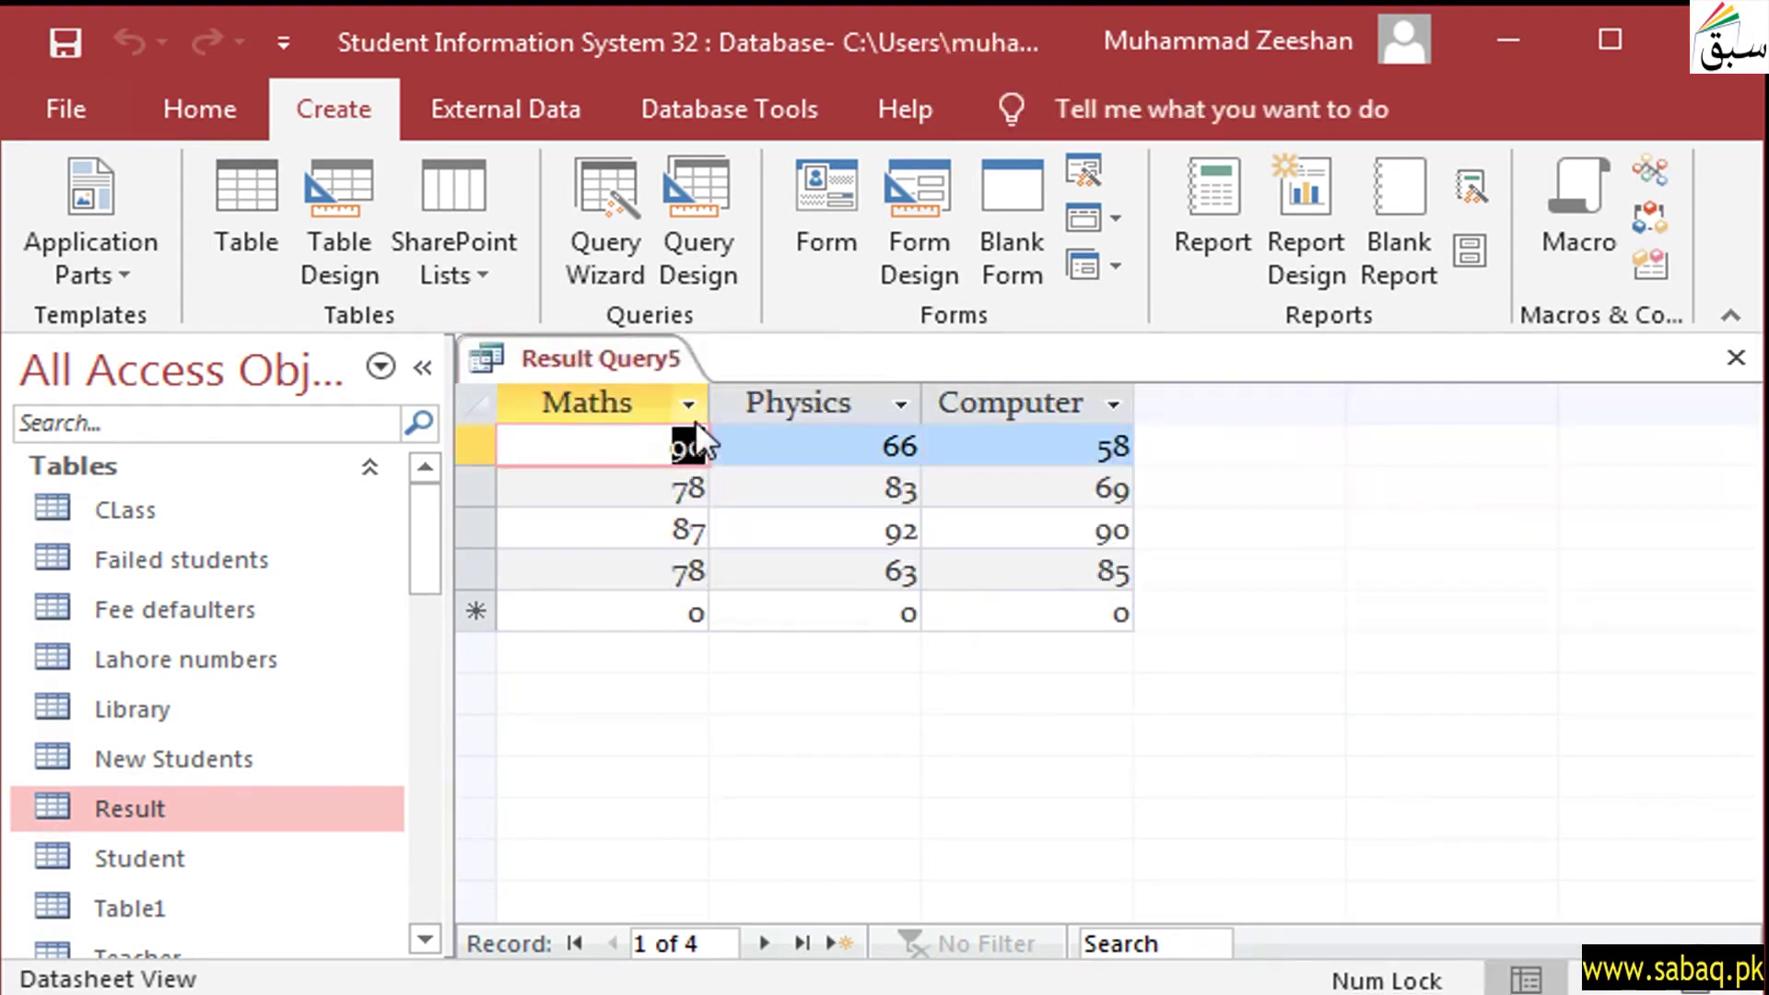
pyautogui.rightClick(656, 350)
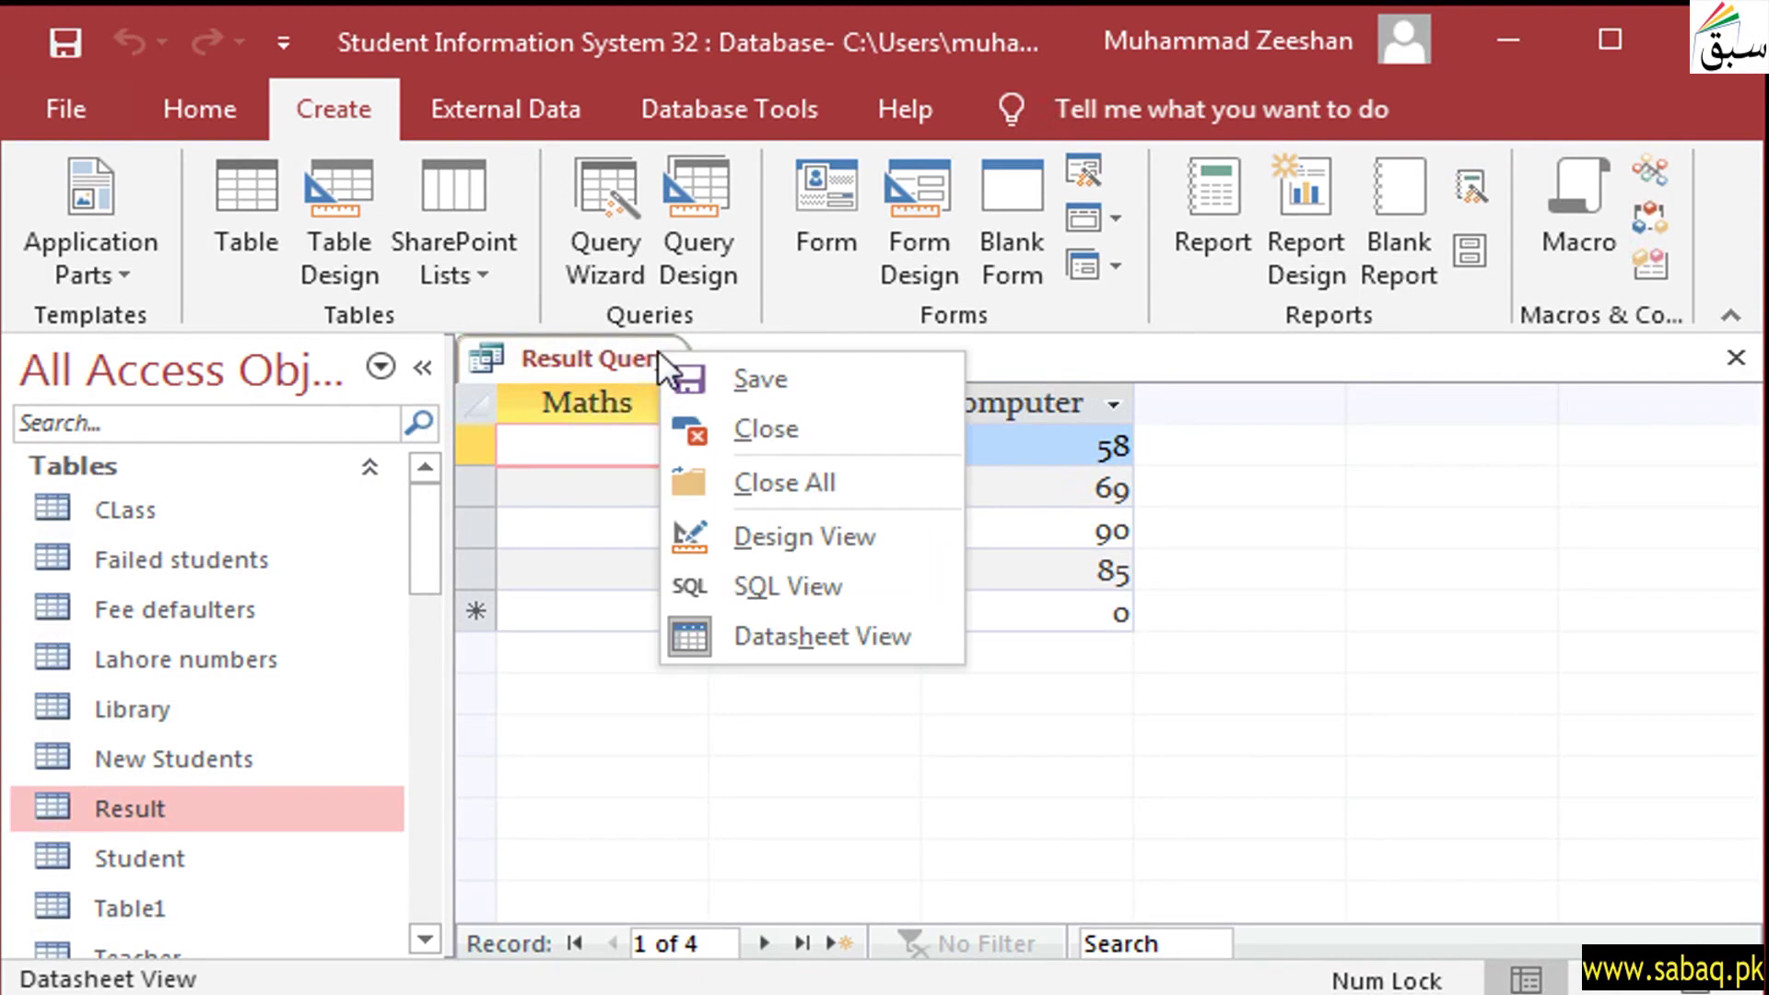
pyautogui.click(821, 534)
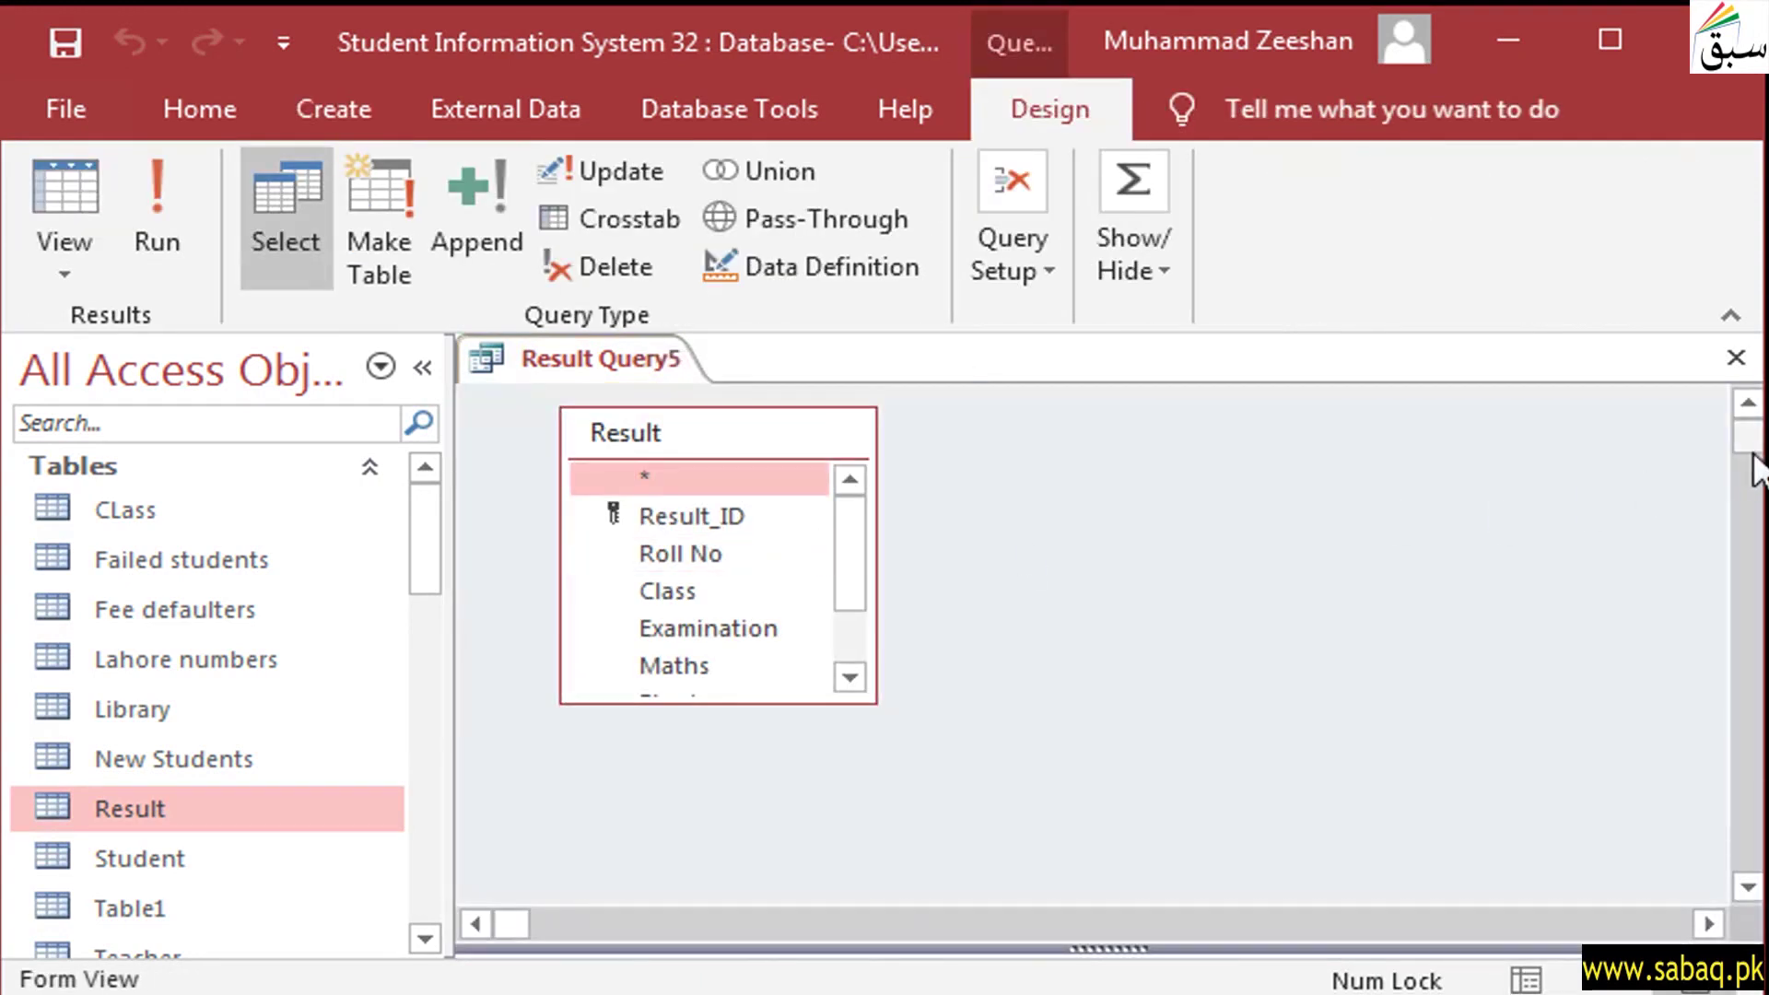
pyautogui.moveTo(1757, 453); pyautogui.dragTo(1706, 820)
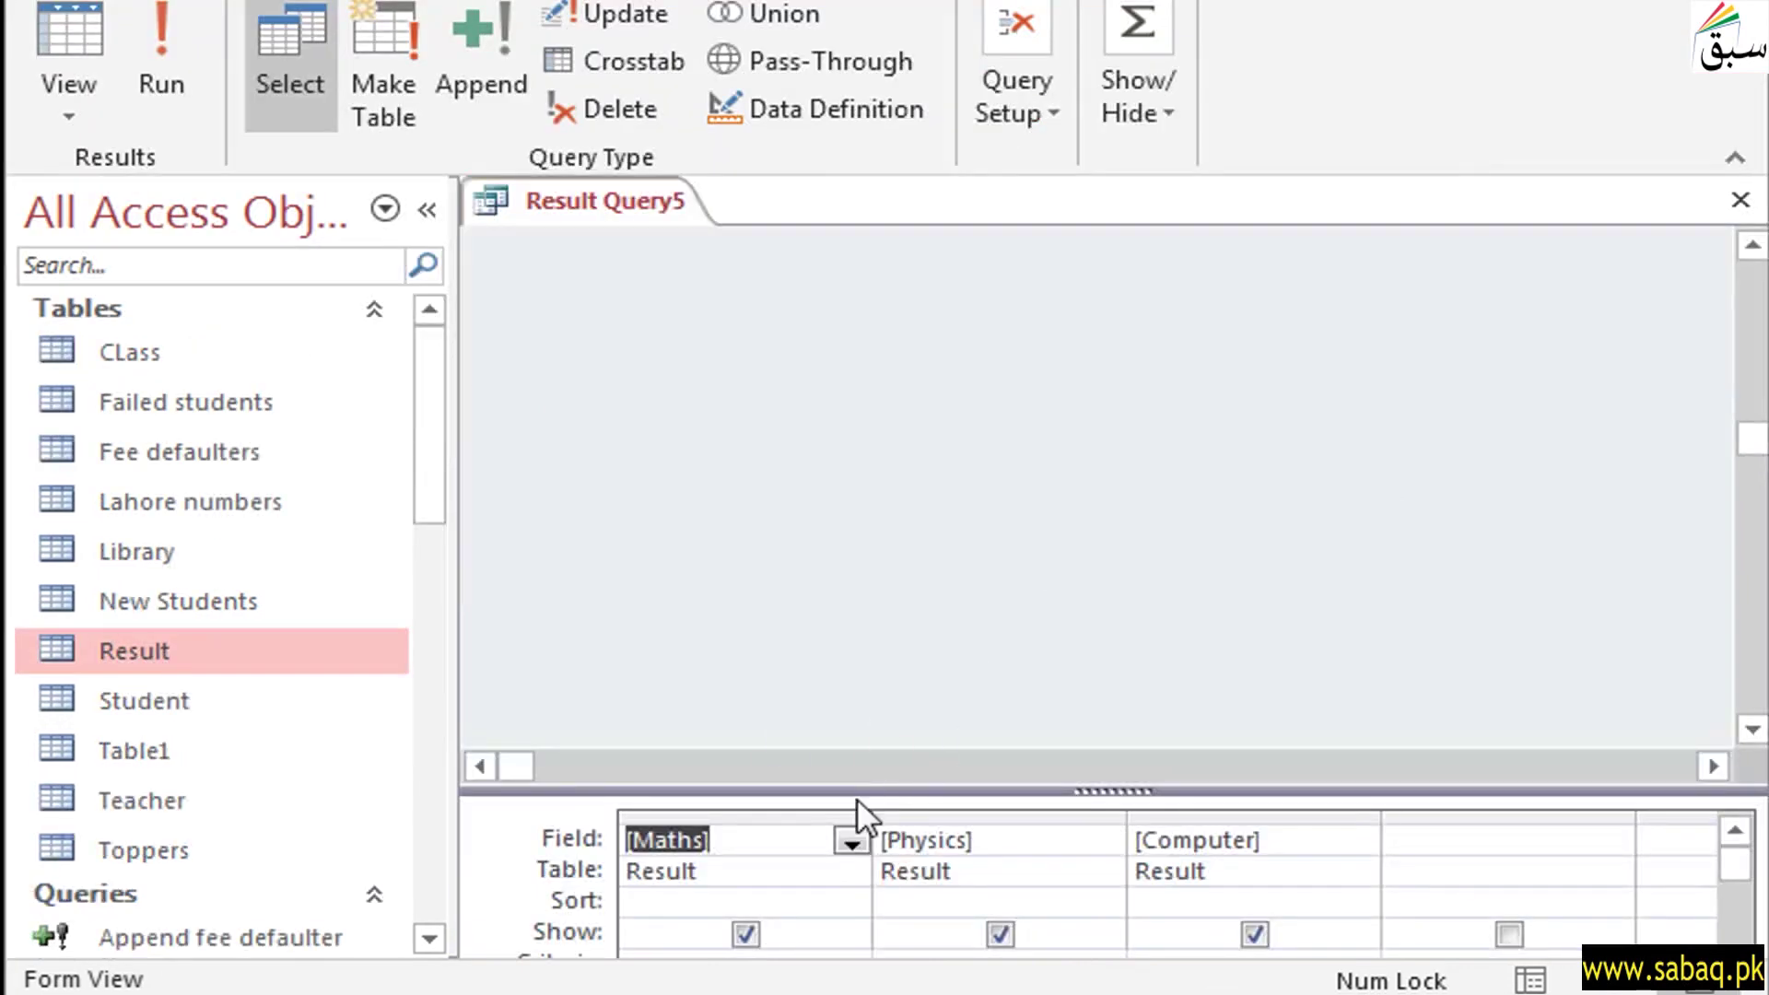
# - Show the Totals row in the query's design grid
pyautogui.click(848, 849)
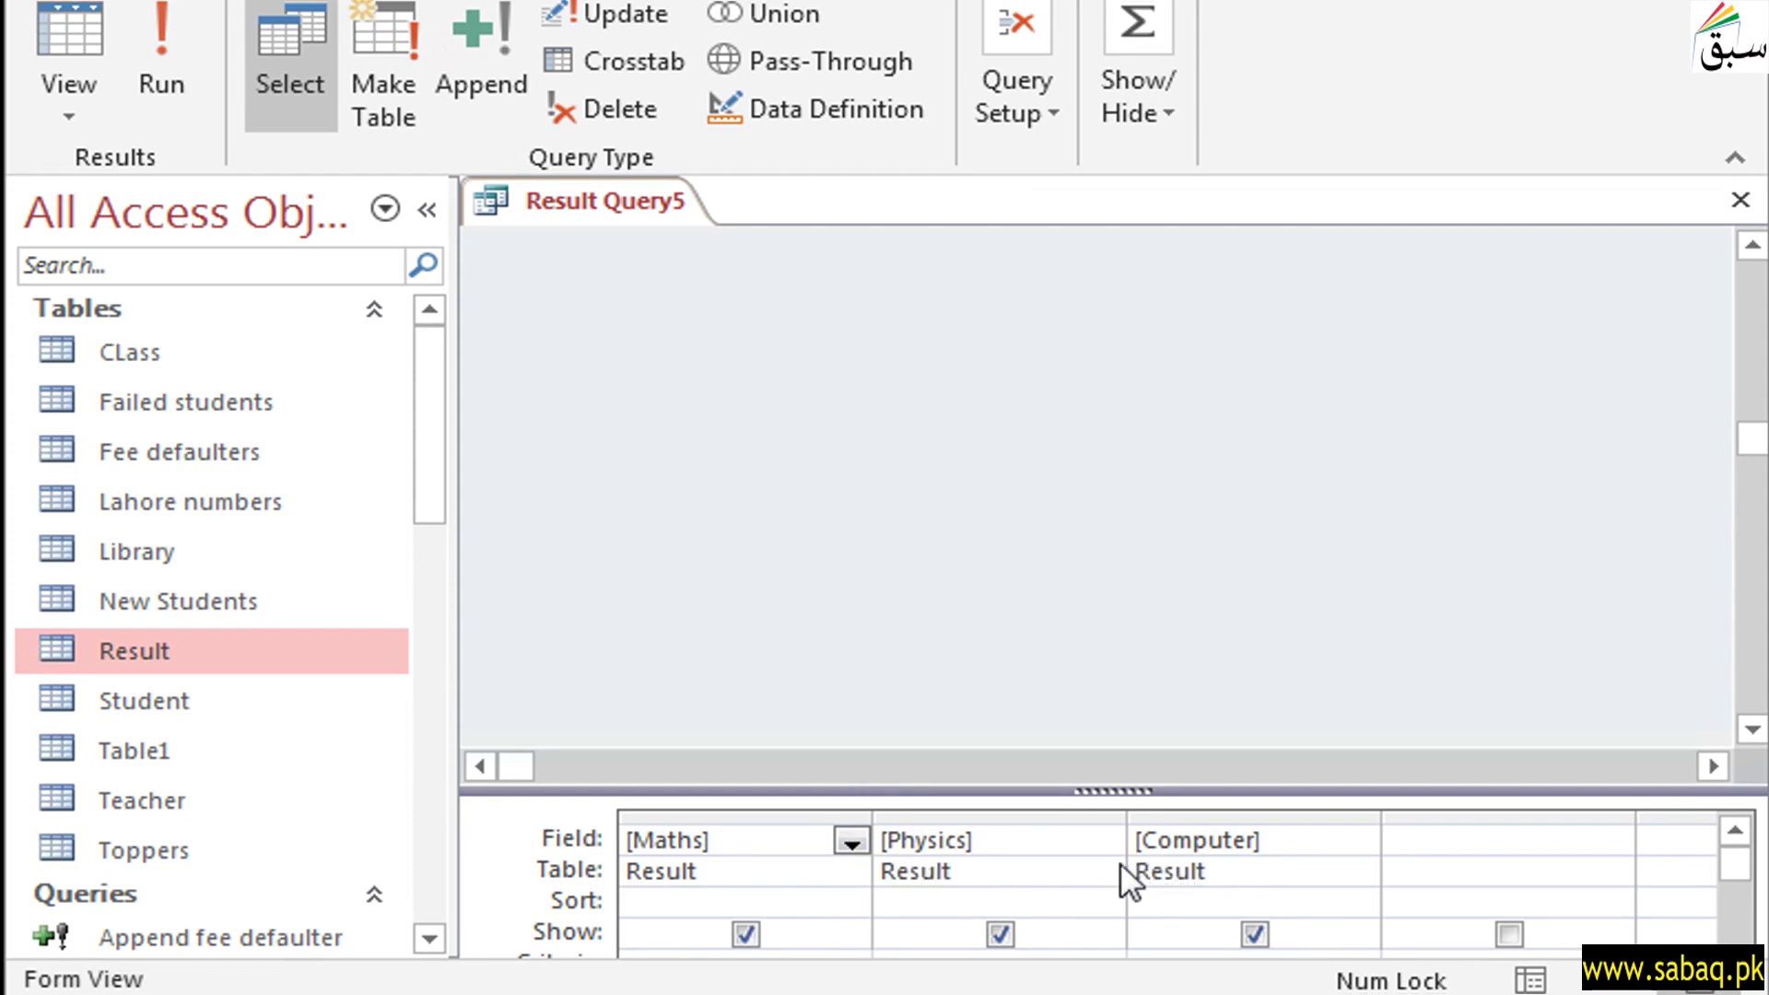
pyautogui.click(743, 899)
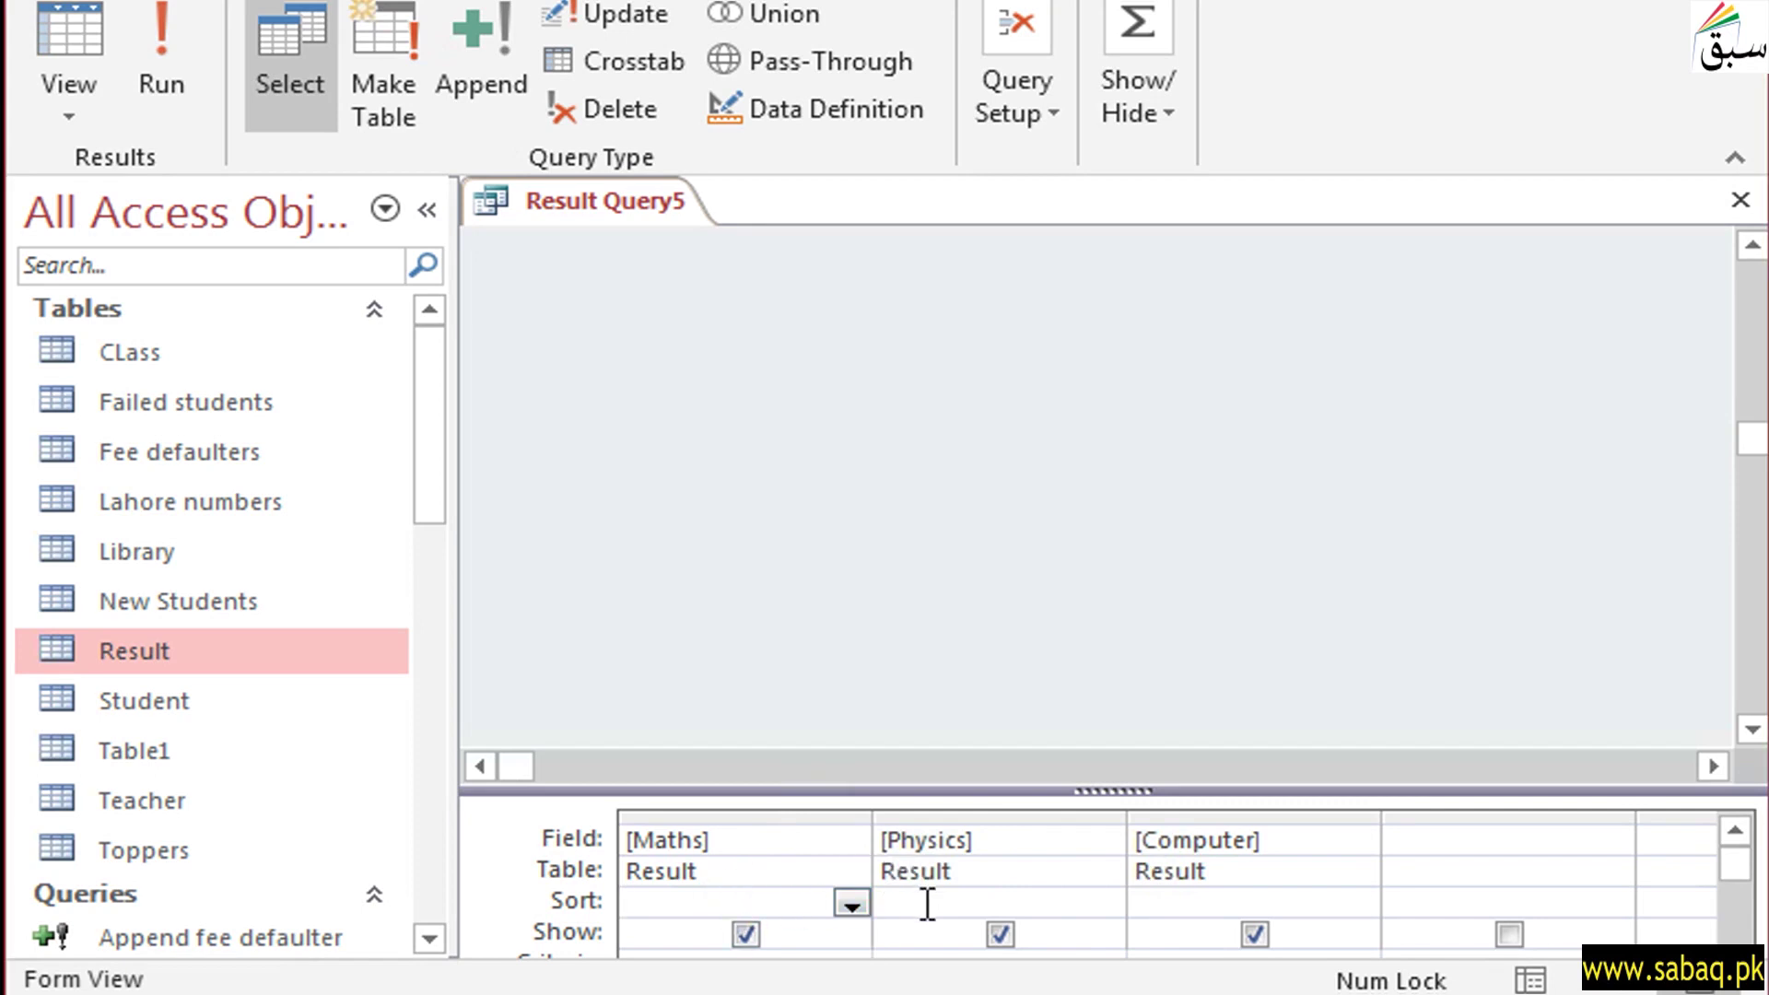
pyautogui.click(1141, 29)
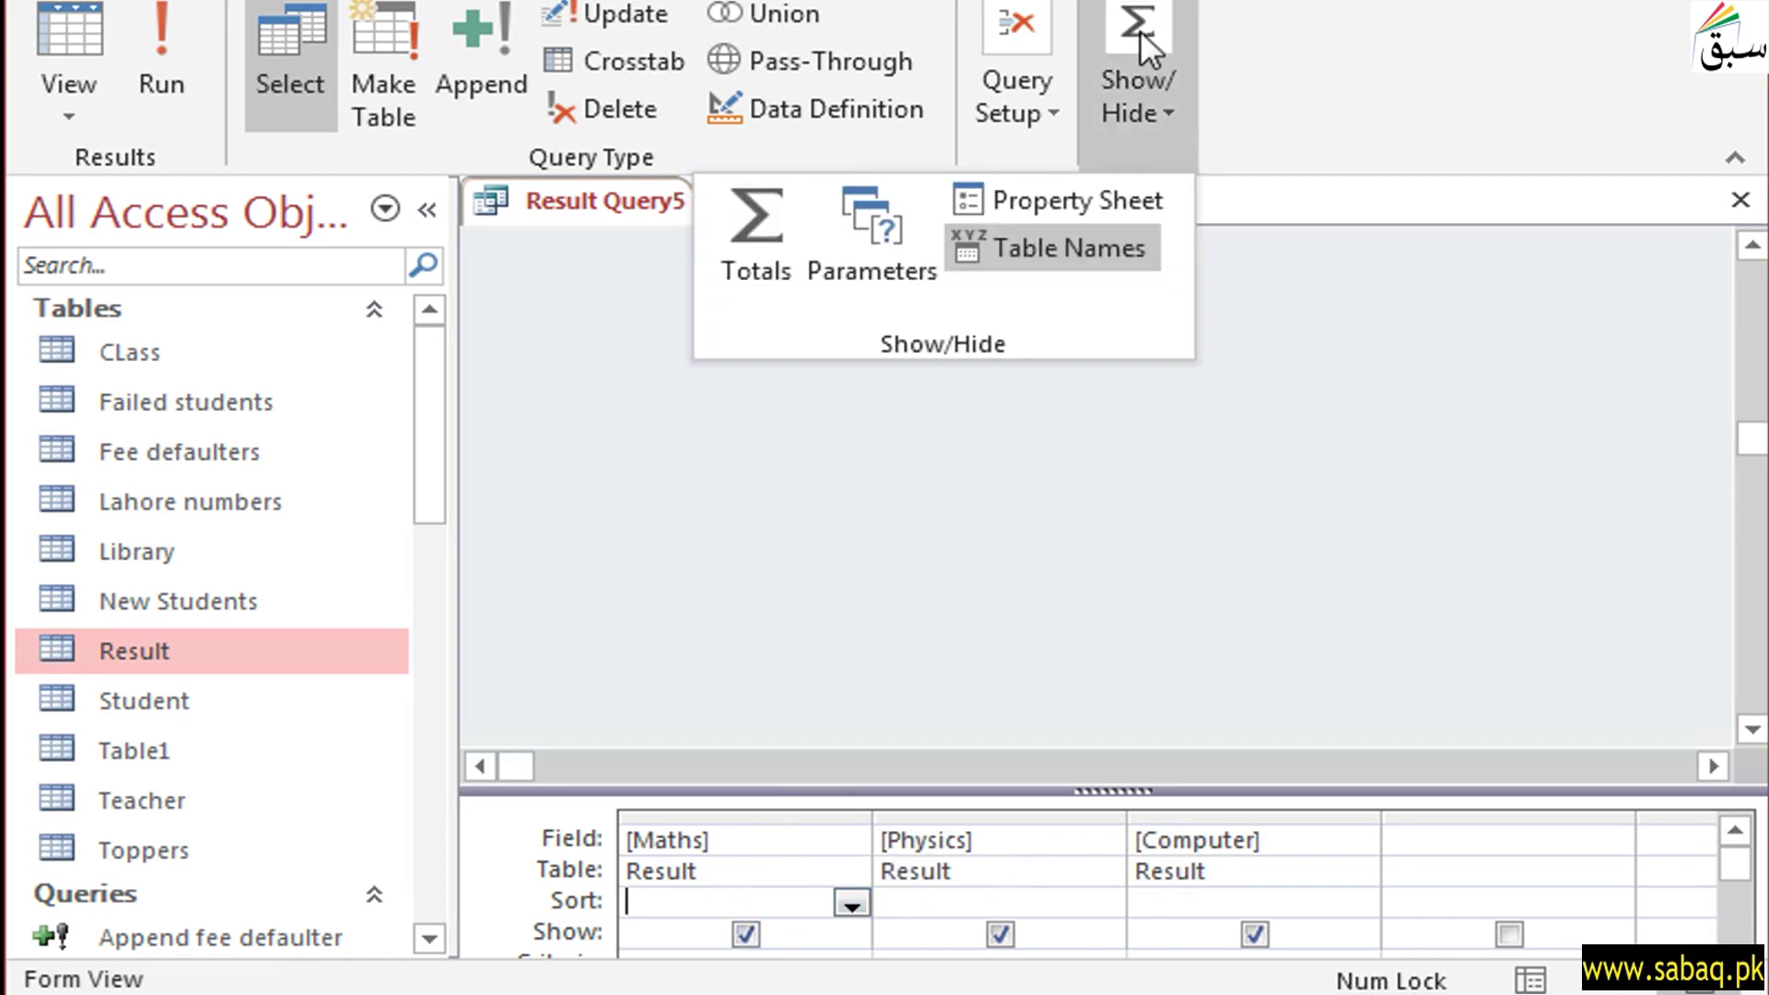
pyautogui.click(775, 221)
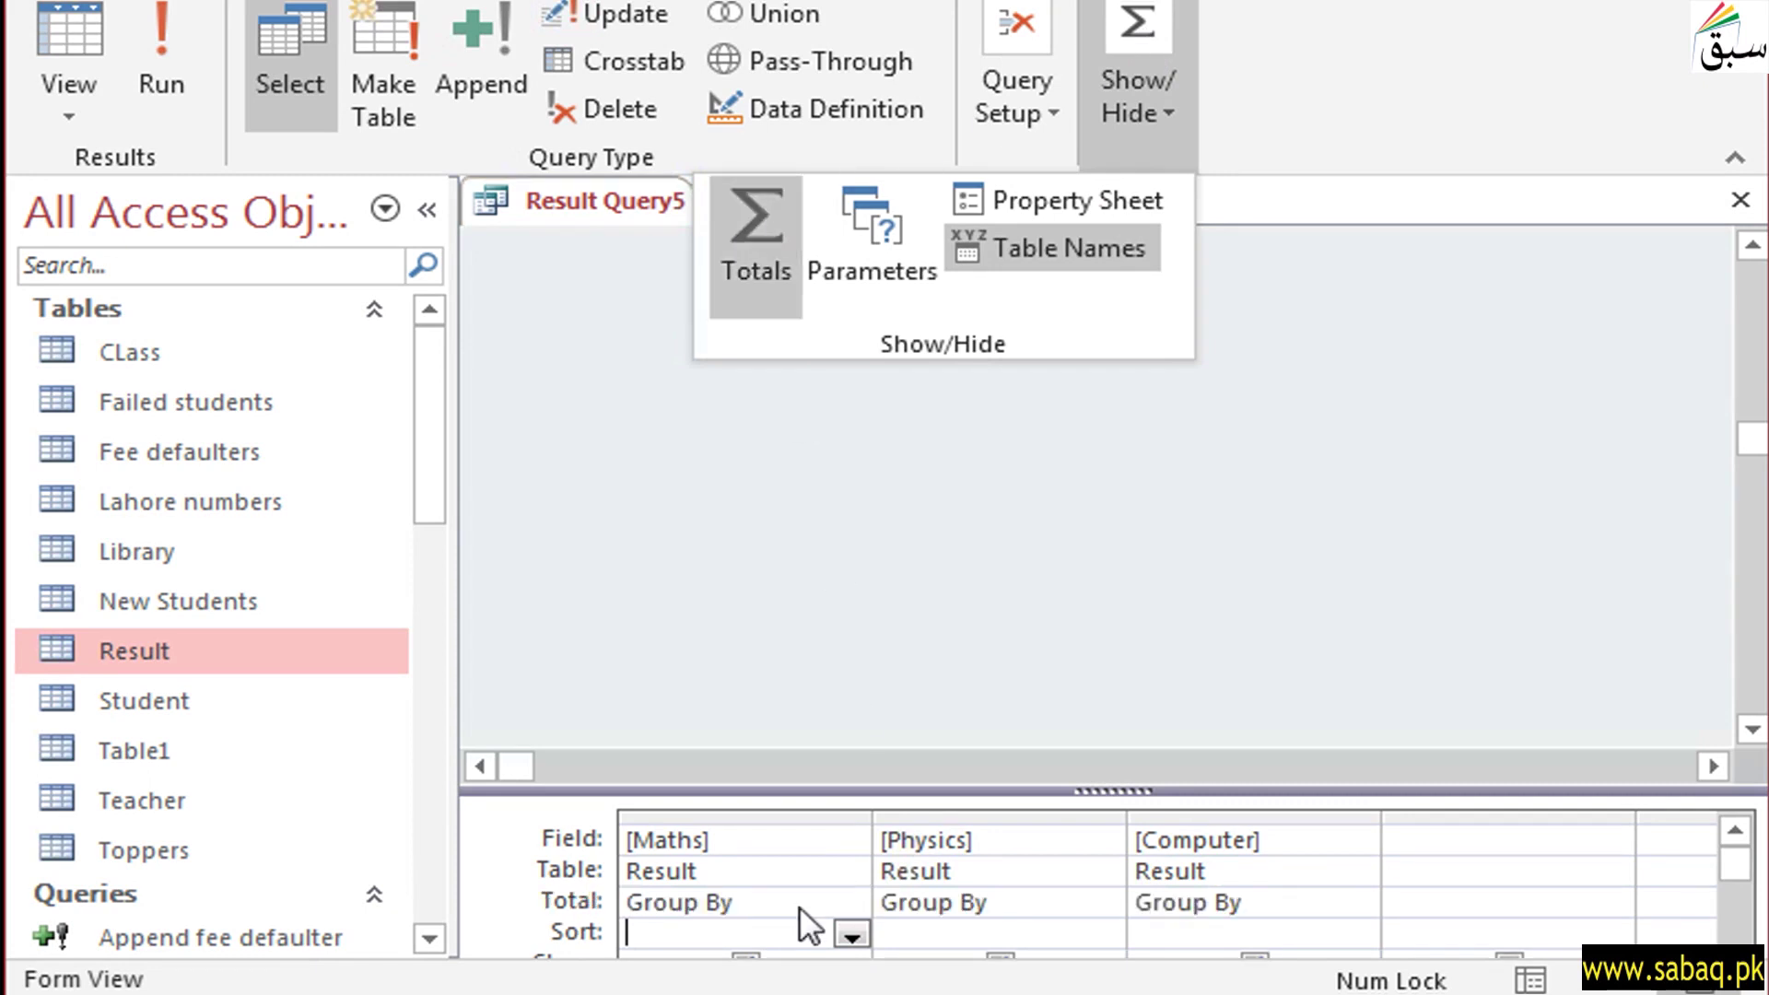
# - View the aggregate functions available in the Total row for the Maths field
pyautogui.click(773, 904)
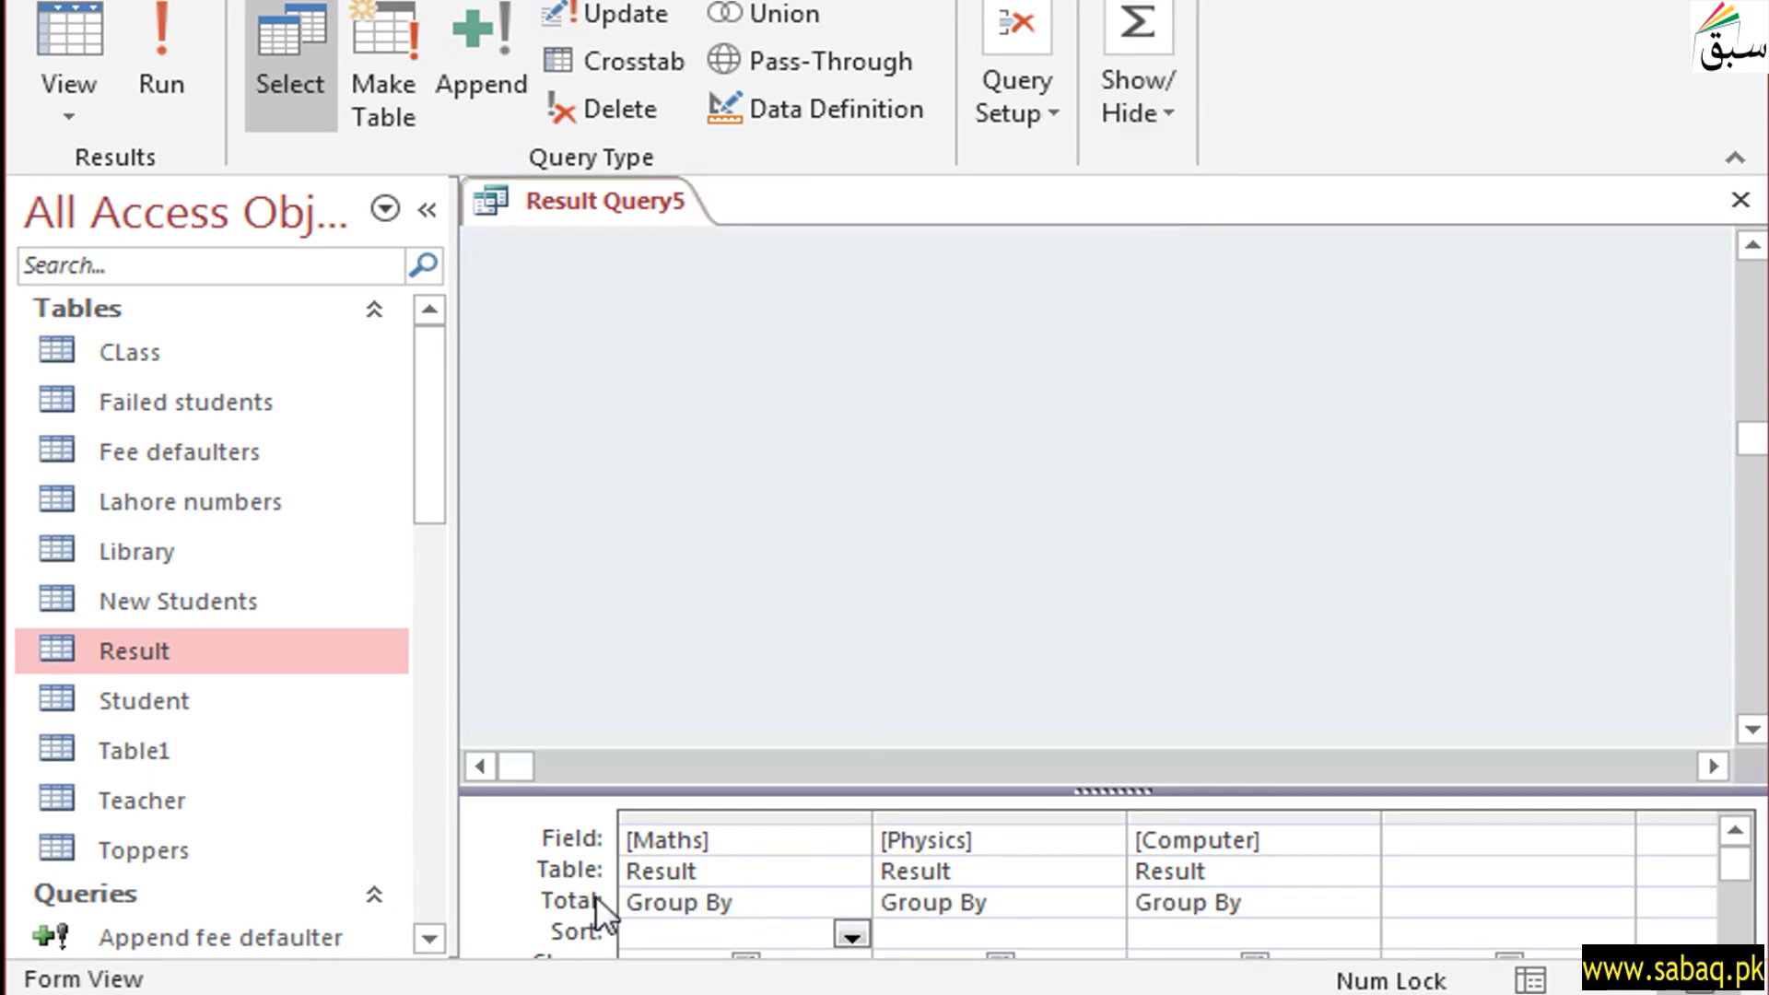
pyautogui.click(847, 898)
pyautogui.click(854, 877)
pyautogui.click(860, 898)
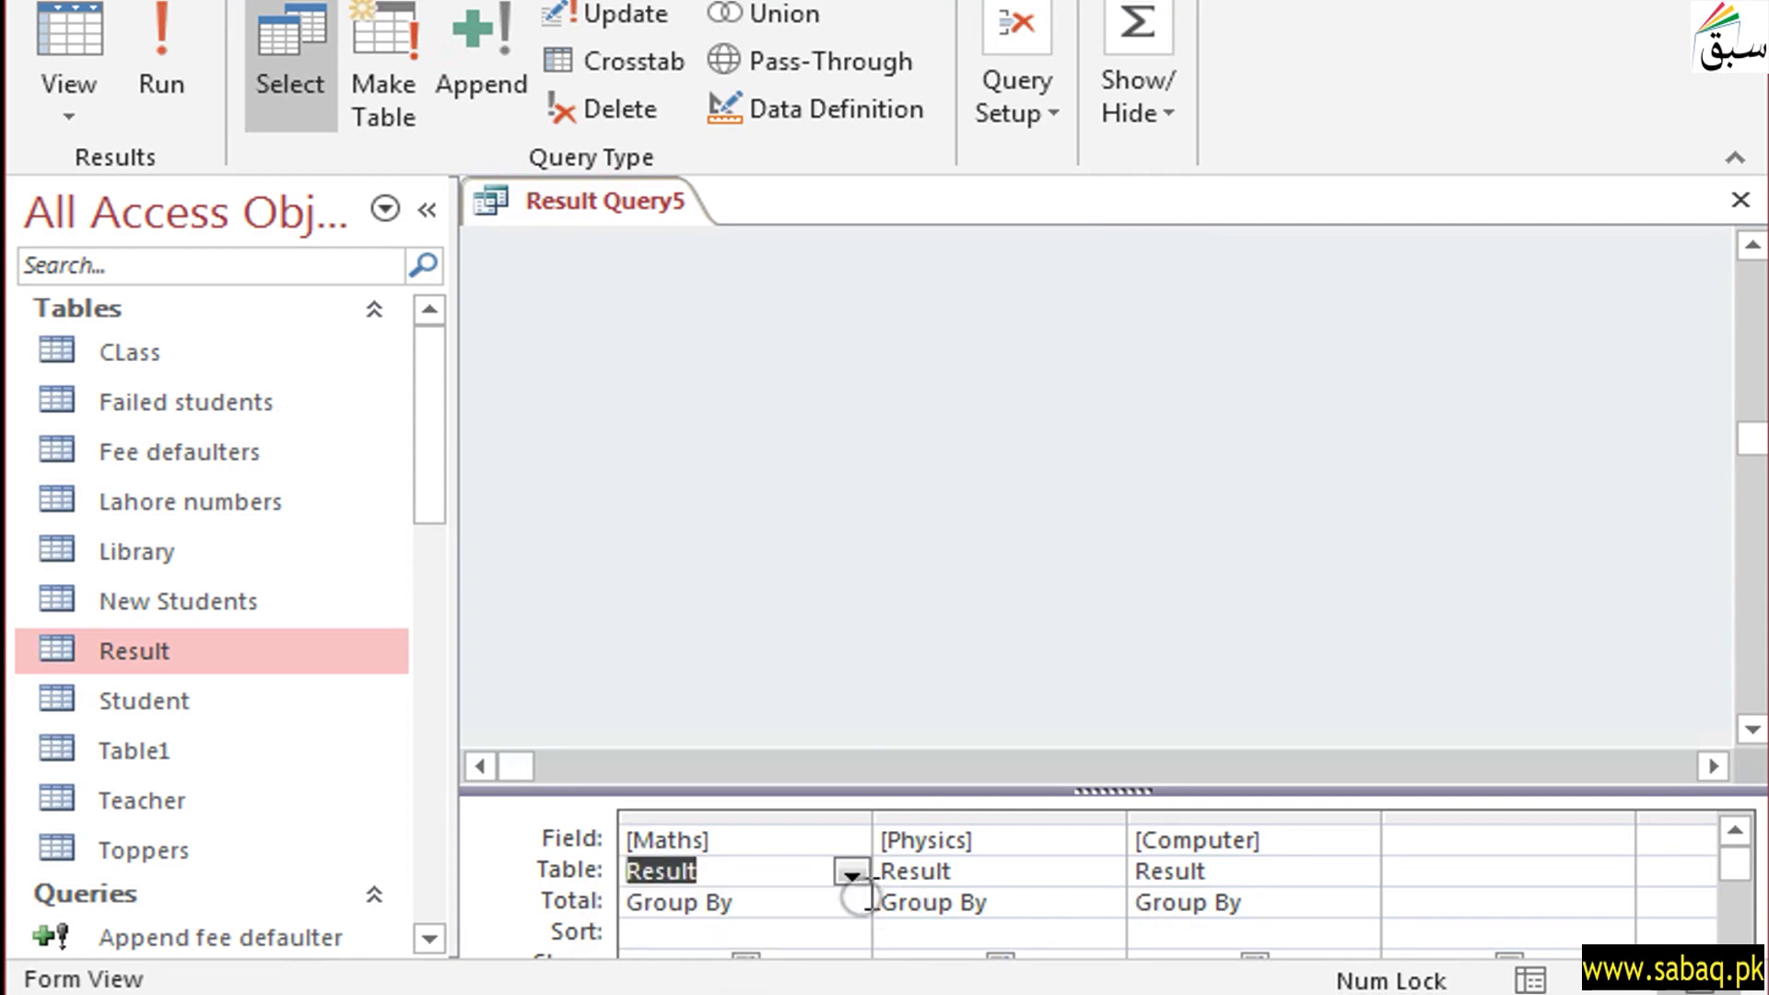
pyautogui.click(838, 898)
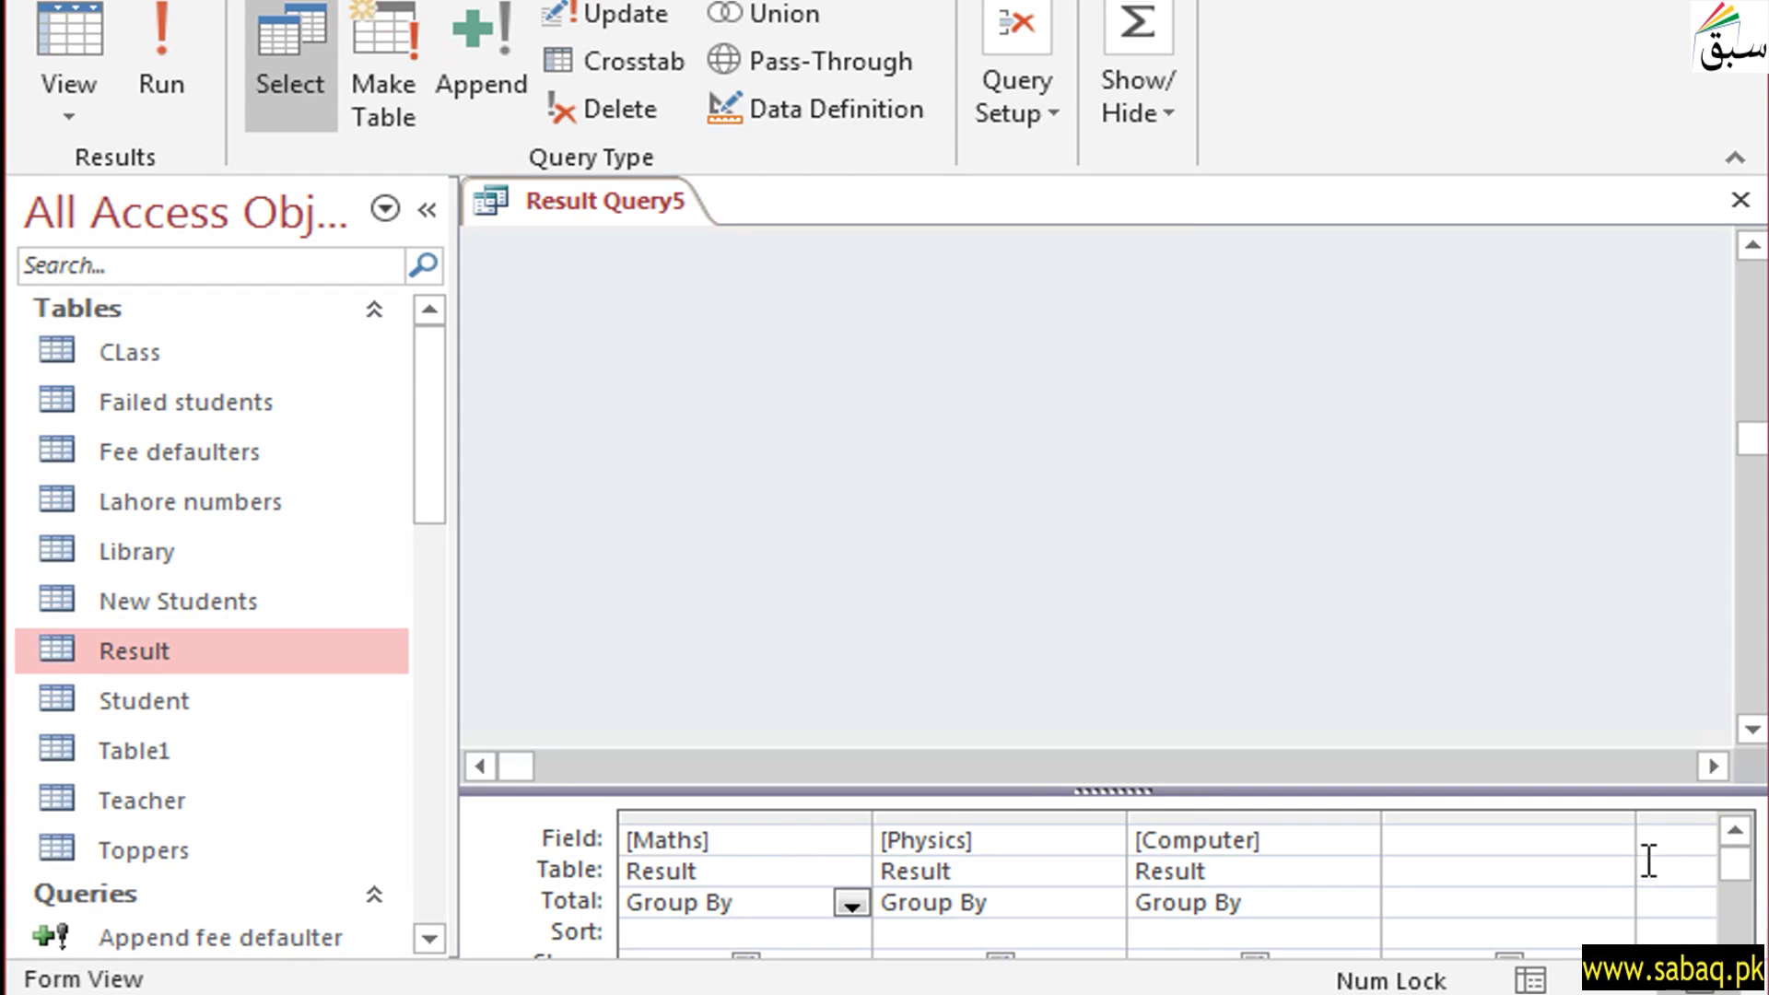
pyautogui.click(846, 899)
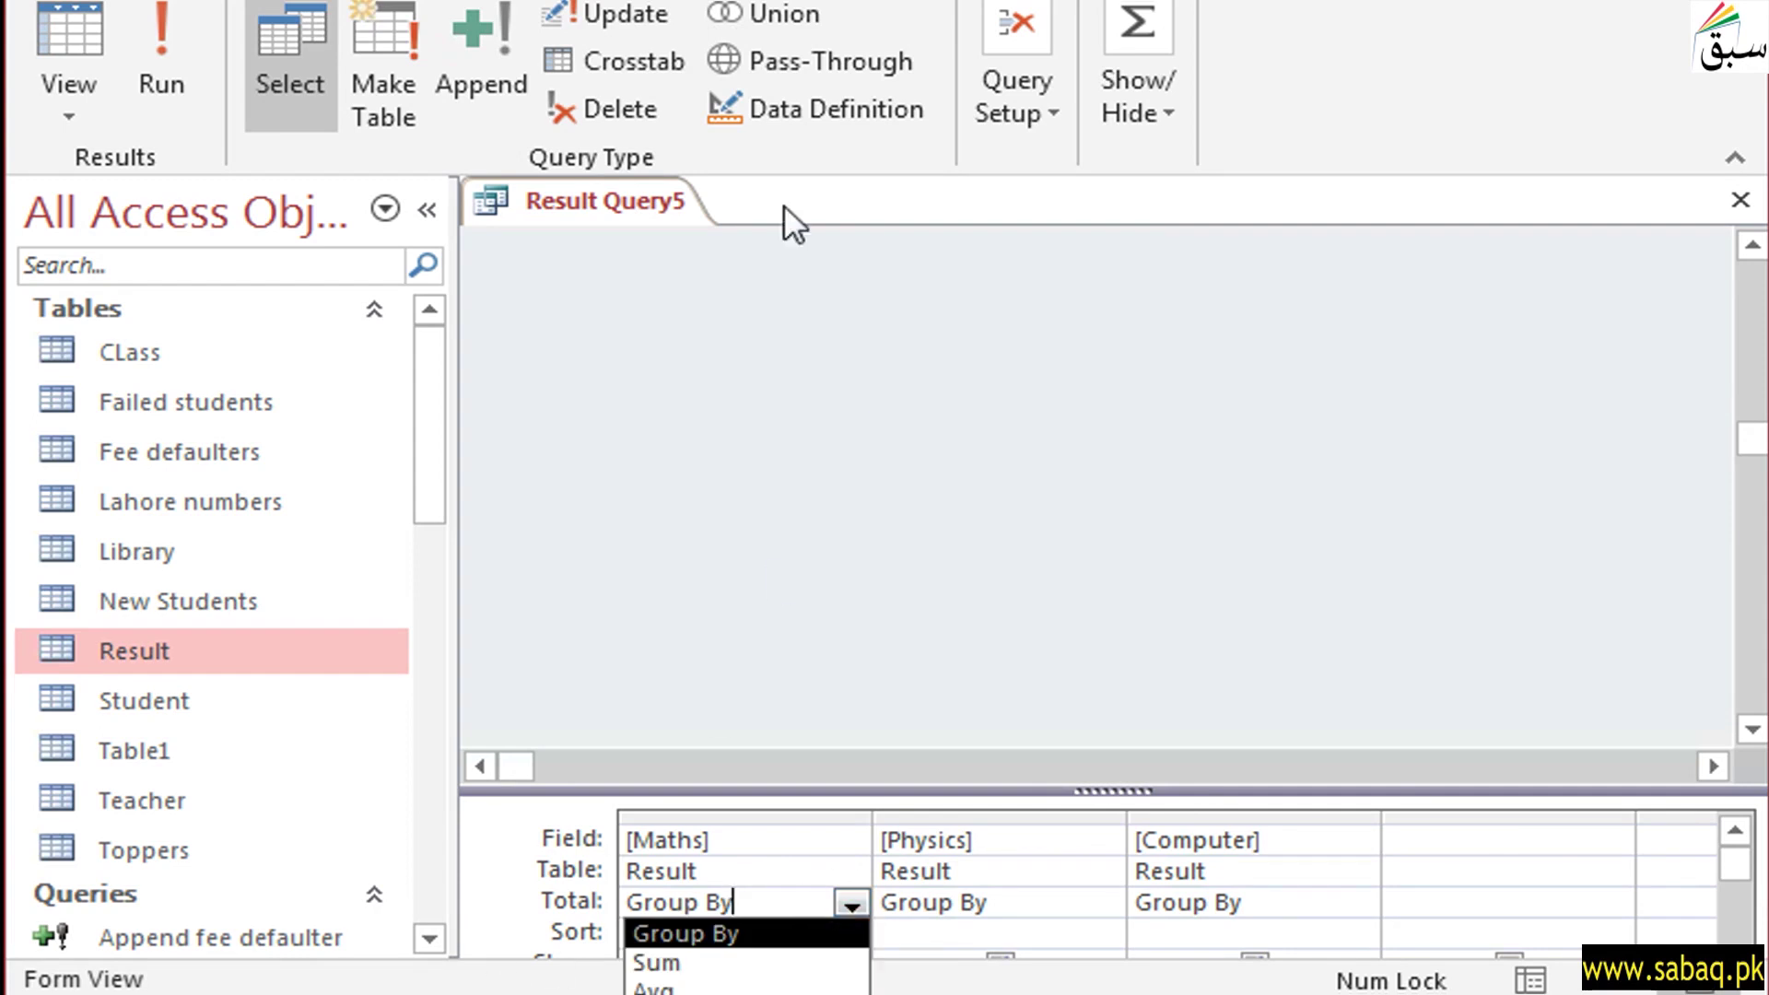
pyautogui.press('Escape')
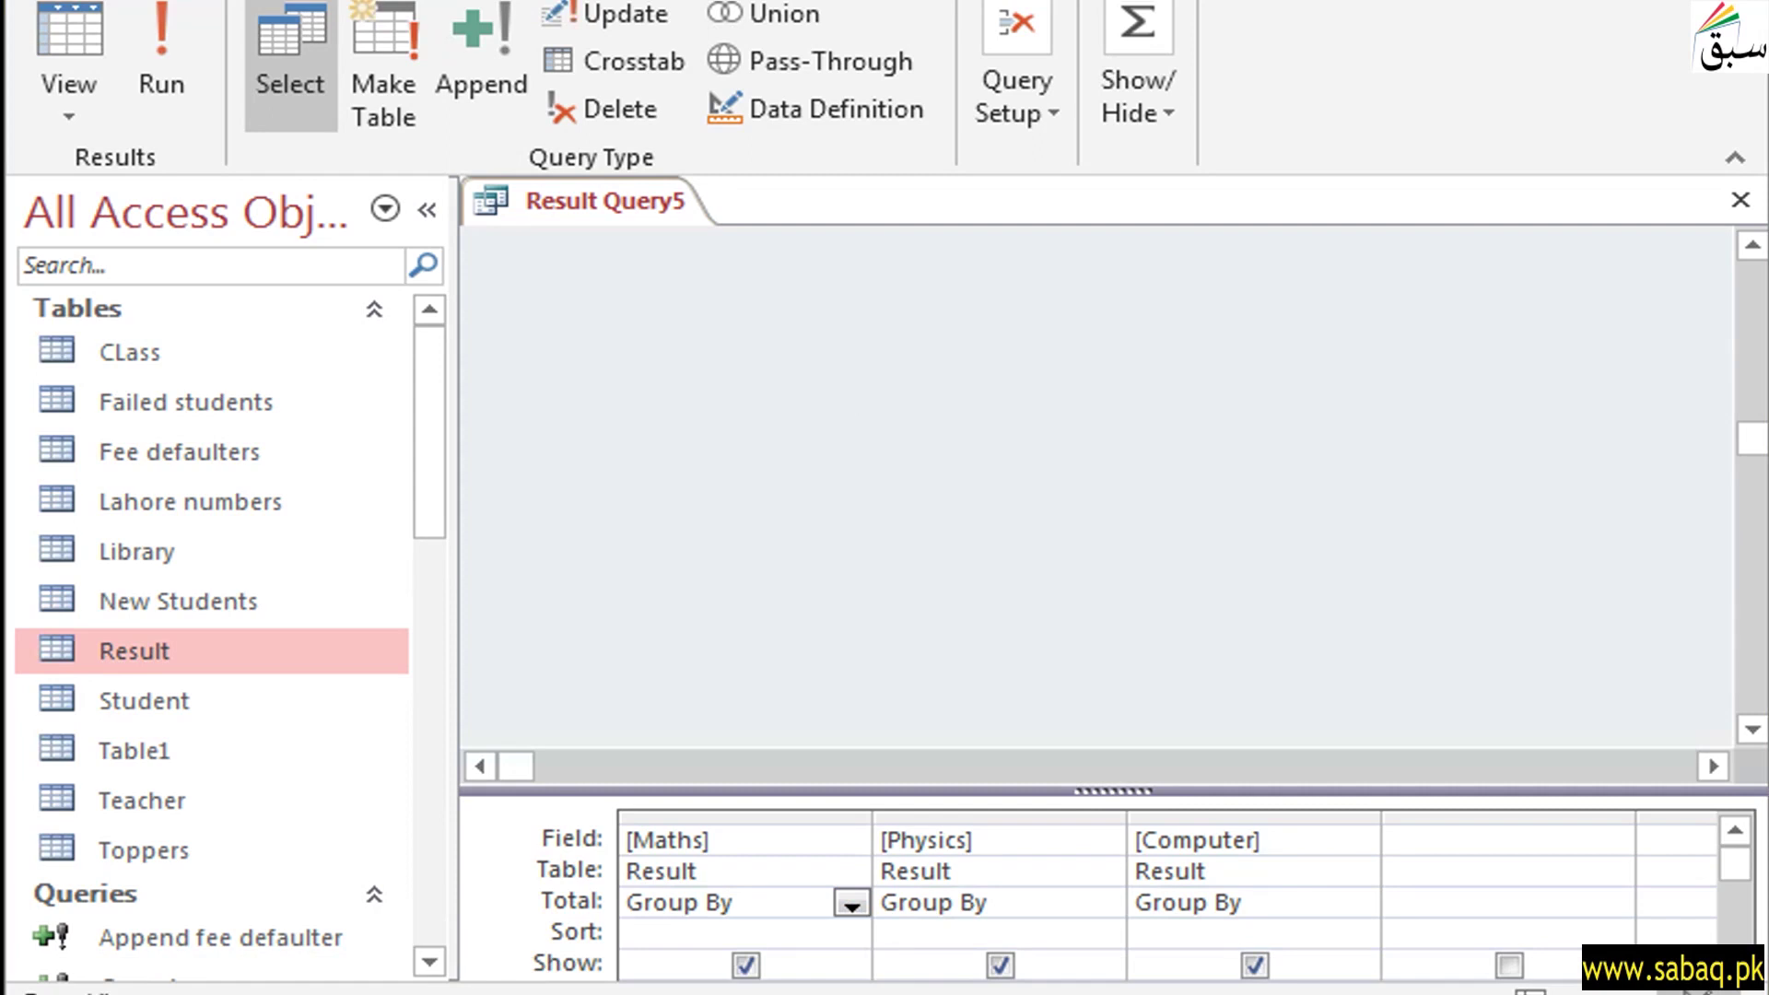
# - Set the Total function to Avg for the Maths, Physics and Computer fields in the query design grid
pyautogui.click(847, 899)
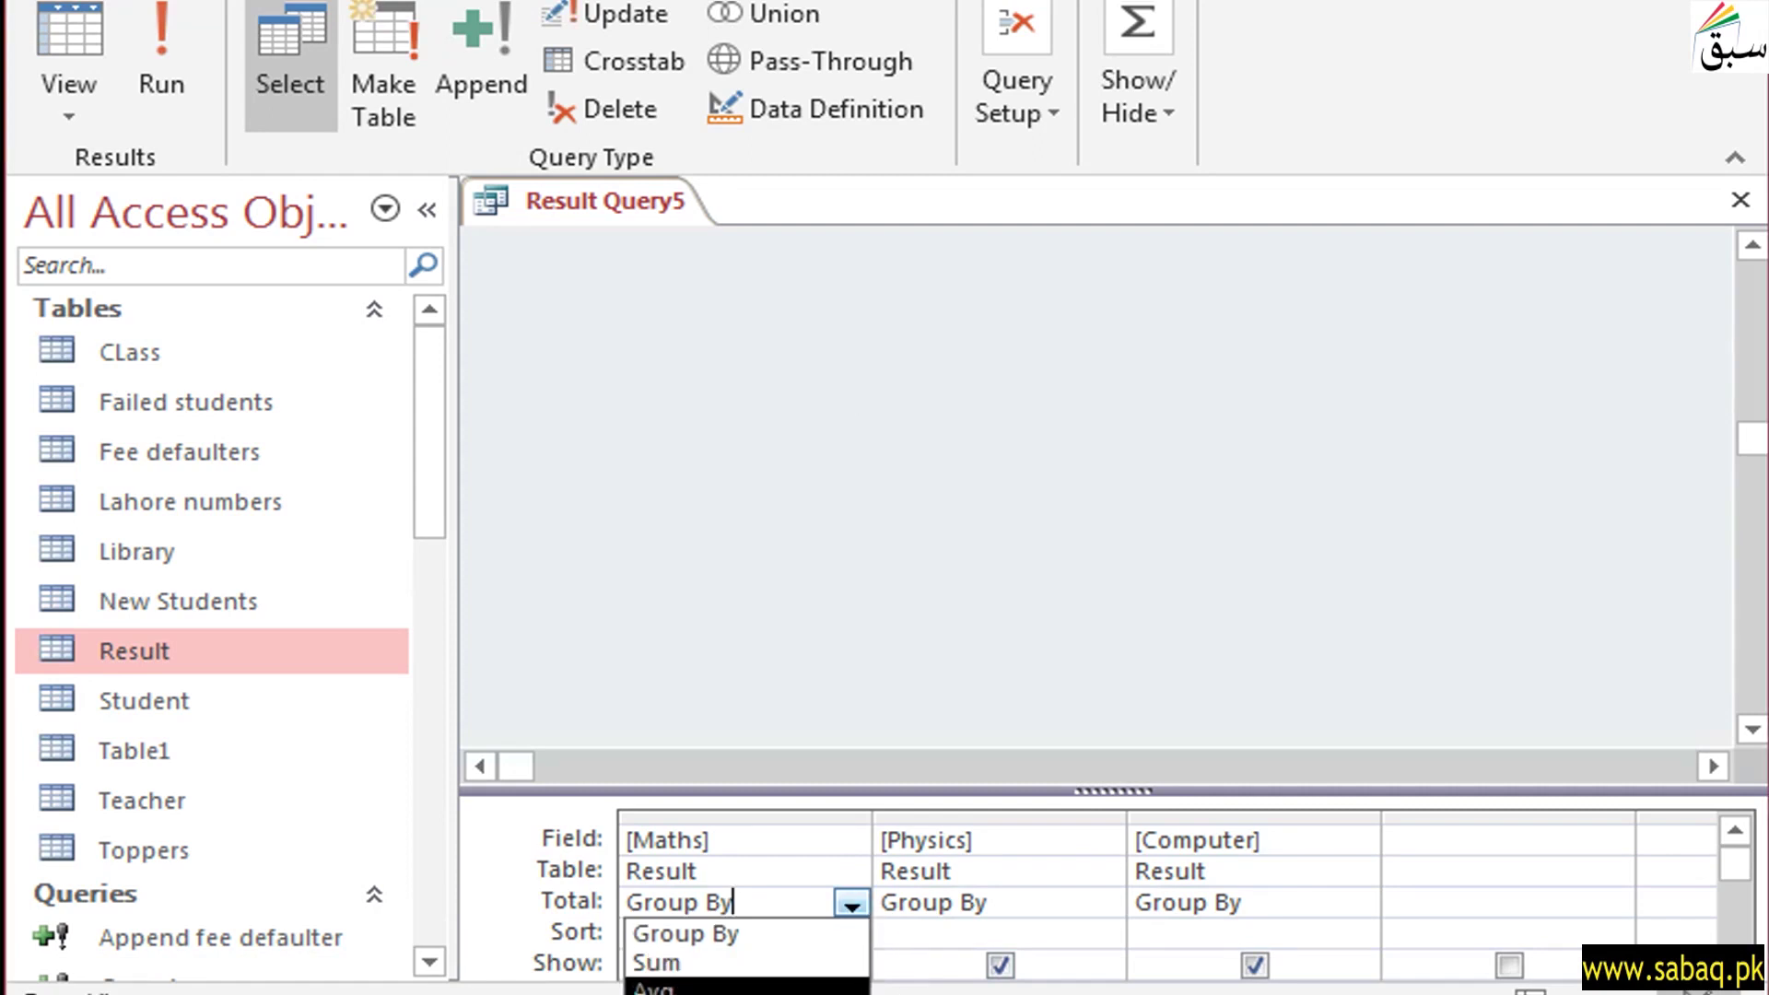
pyautogui.click(682, 986)
pyautogui.click(734, 905)
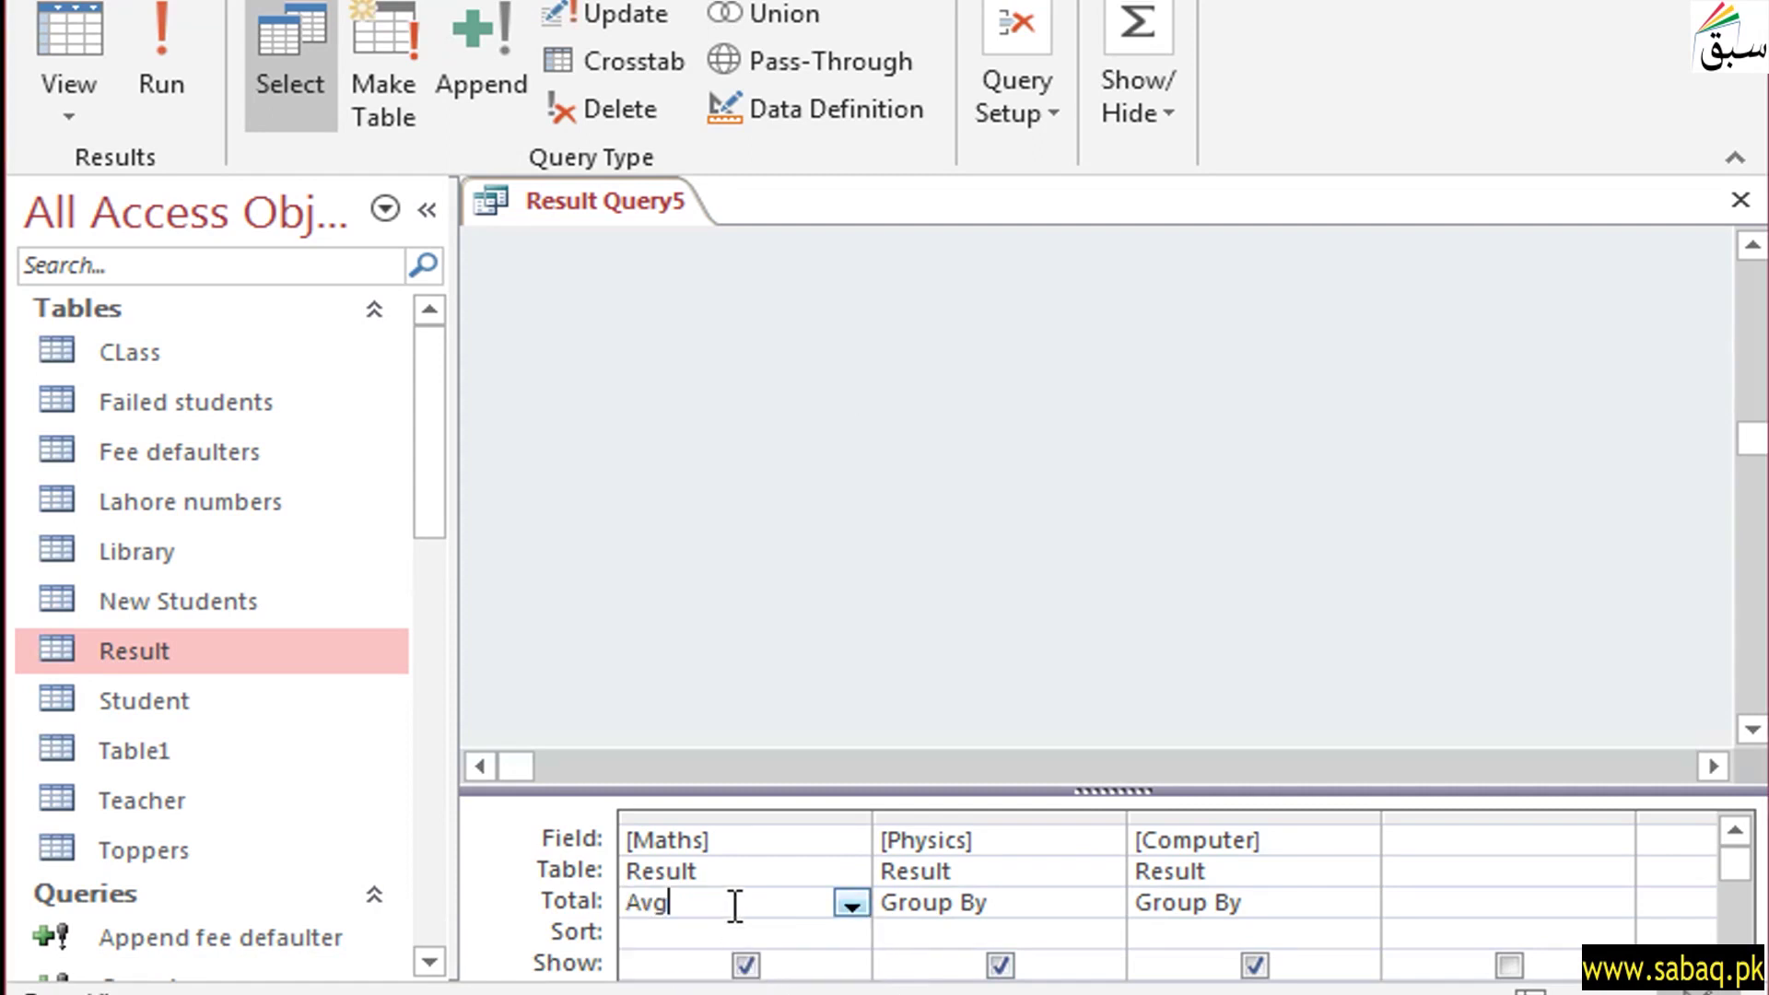
pyautogui.click(1046, 902)
pyautogui.click(1106, 905)
pyautogui.click(926, 986)
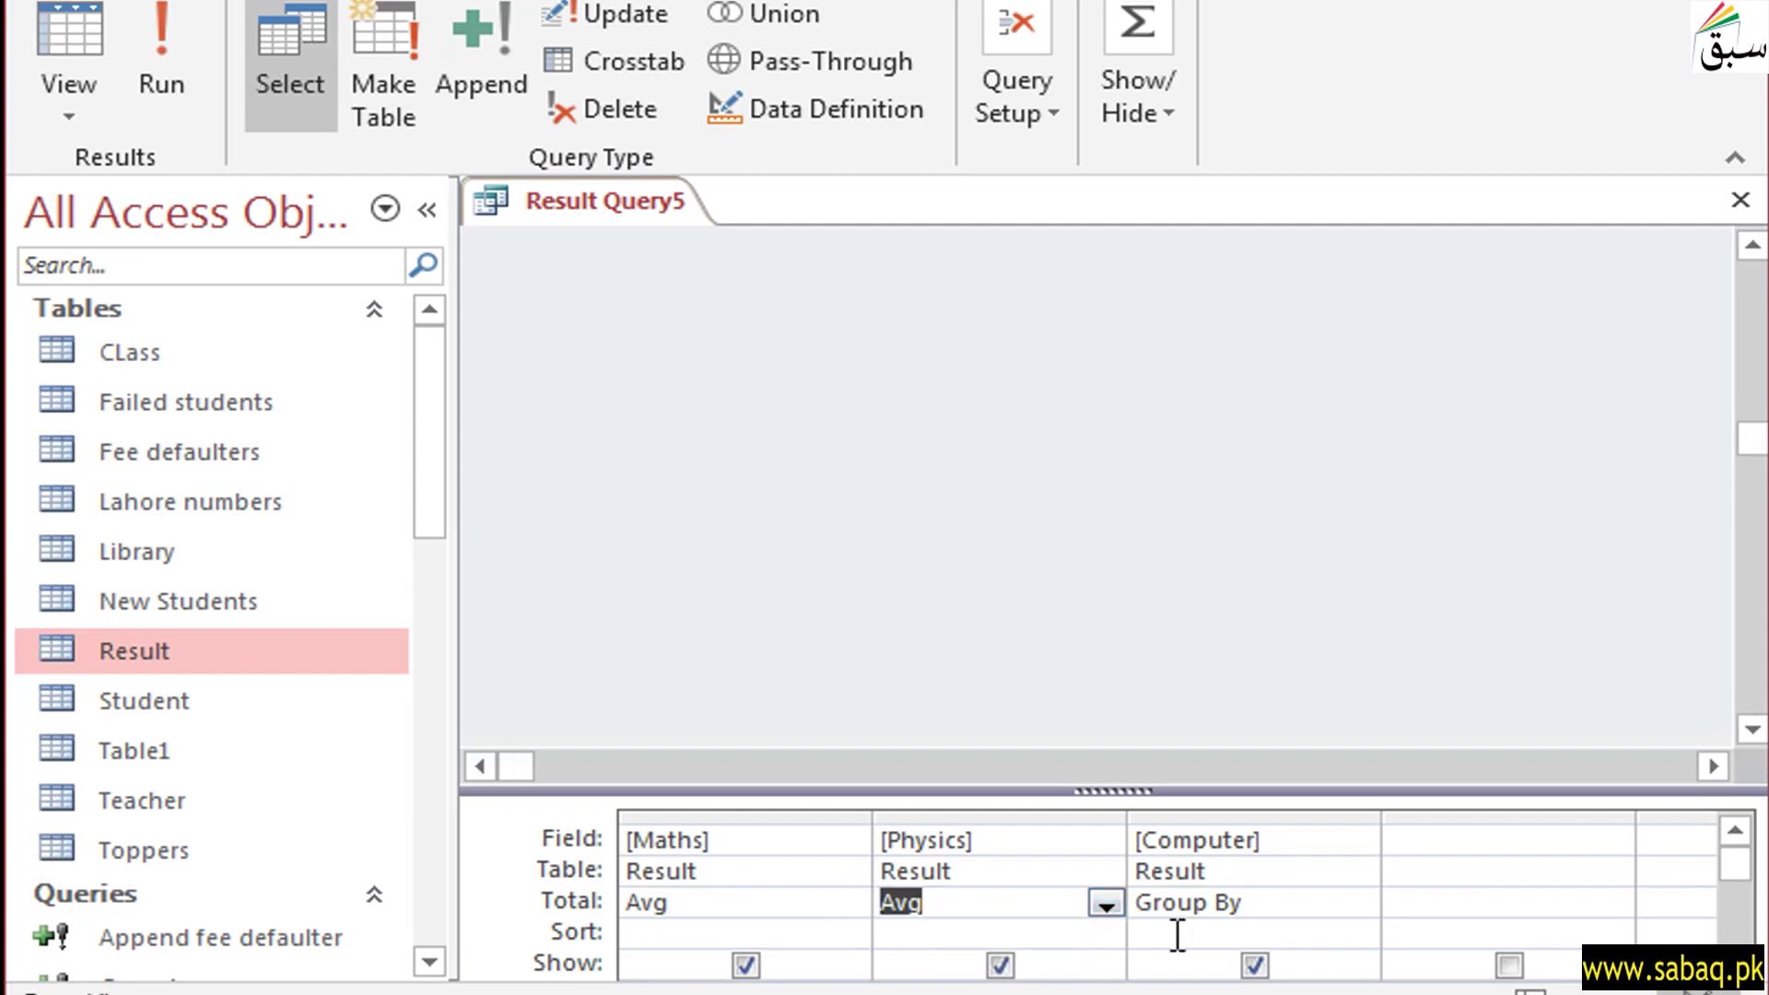
pyautogui.click(1275, 905)
pyautogui.click(1357, 903)
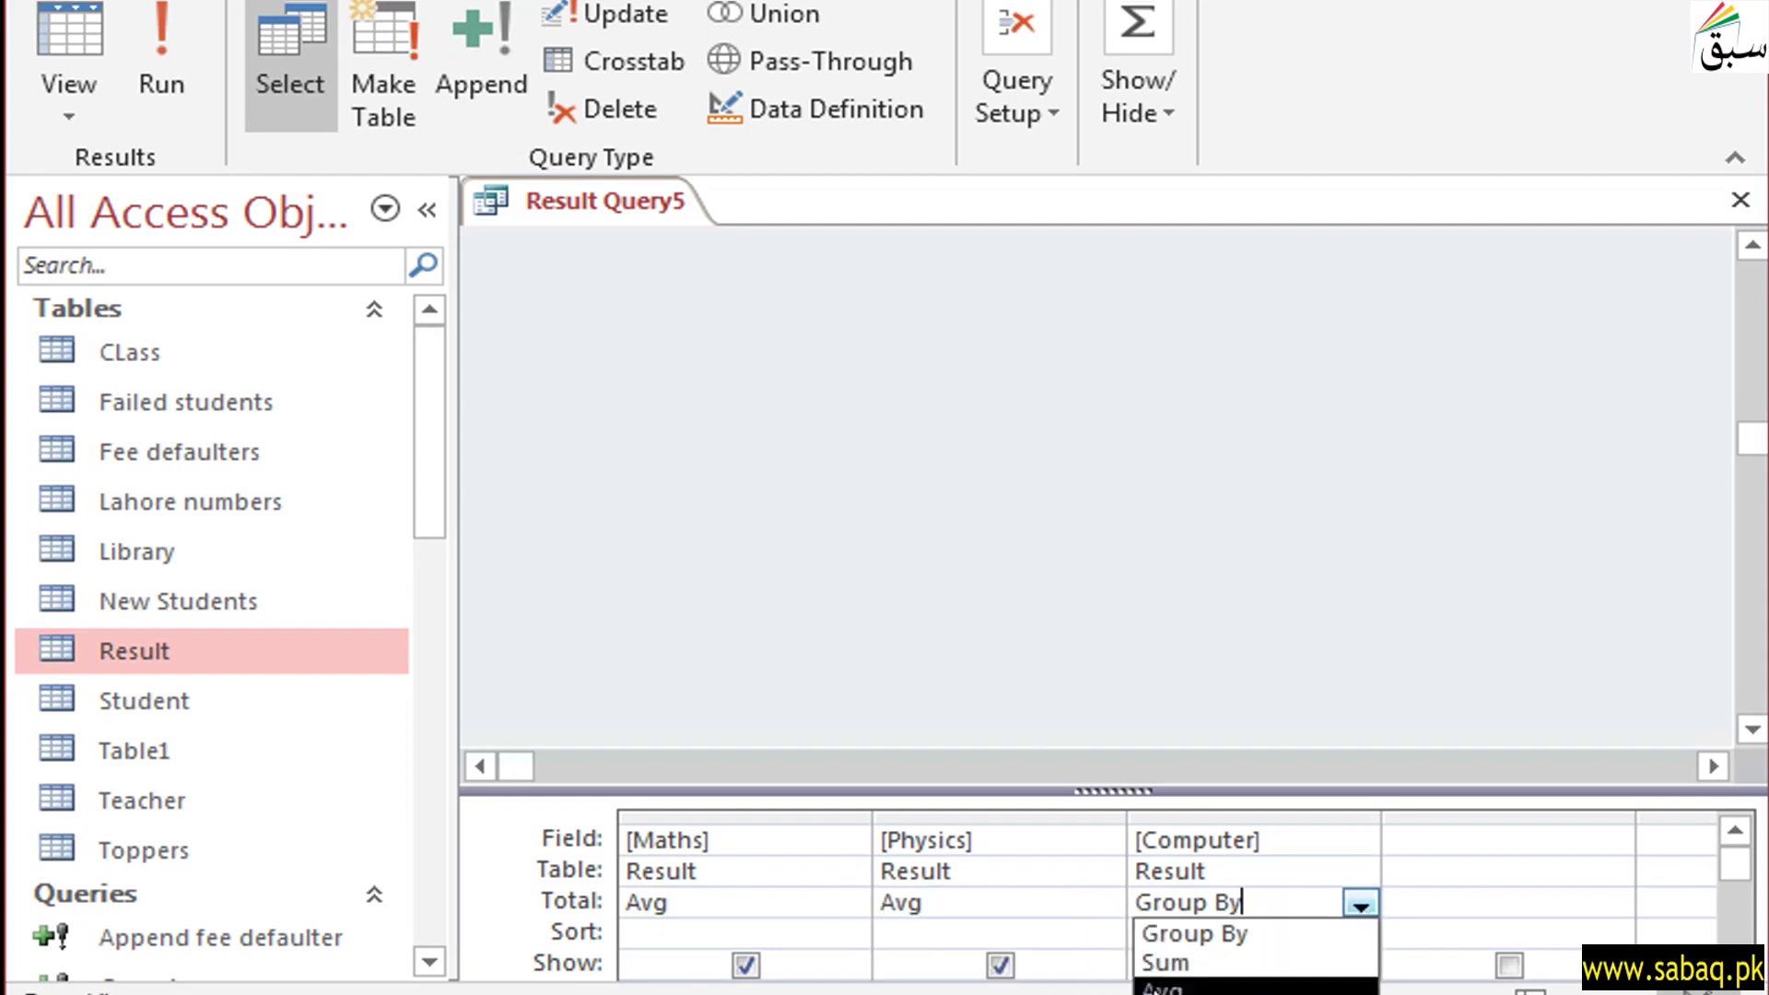
pyautogui.click(1162, 987)
pyautogui.click(1013, 916)
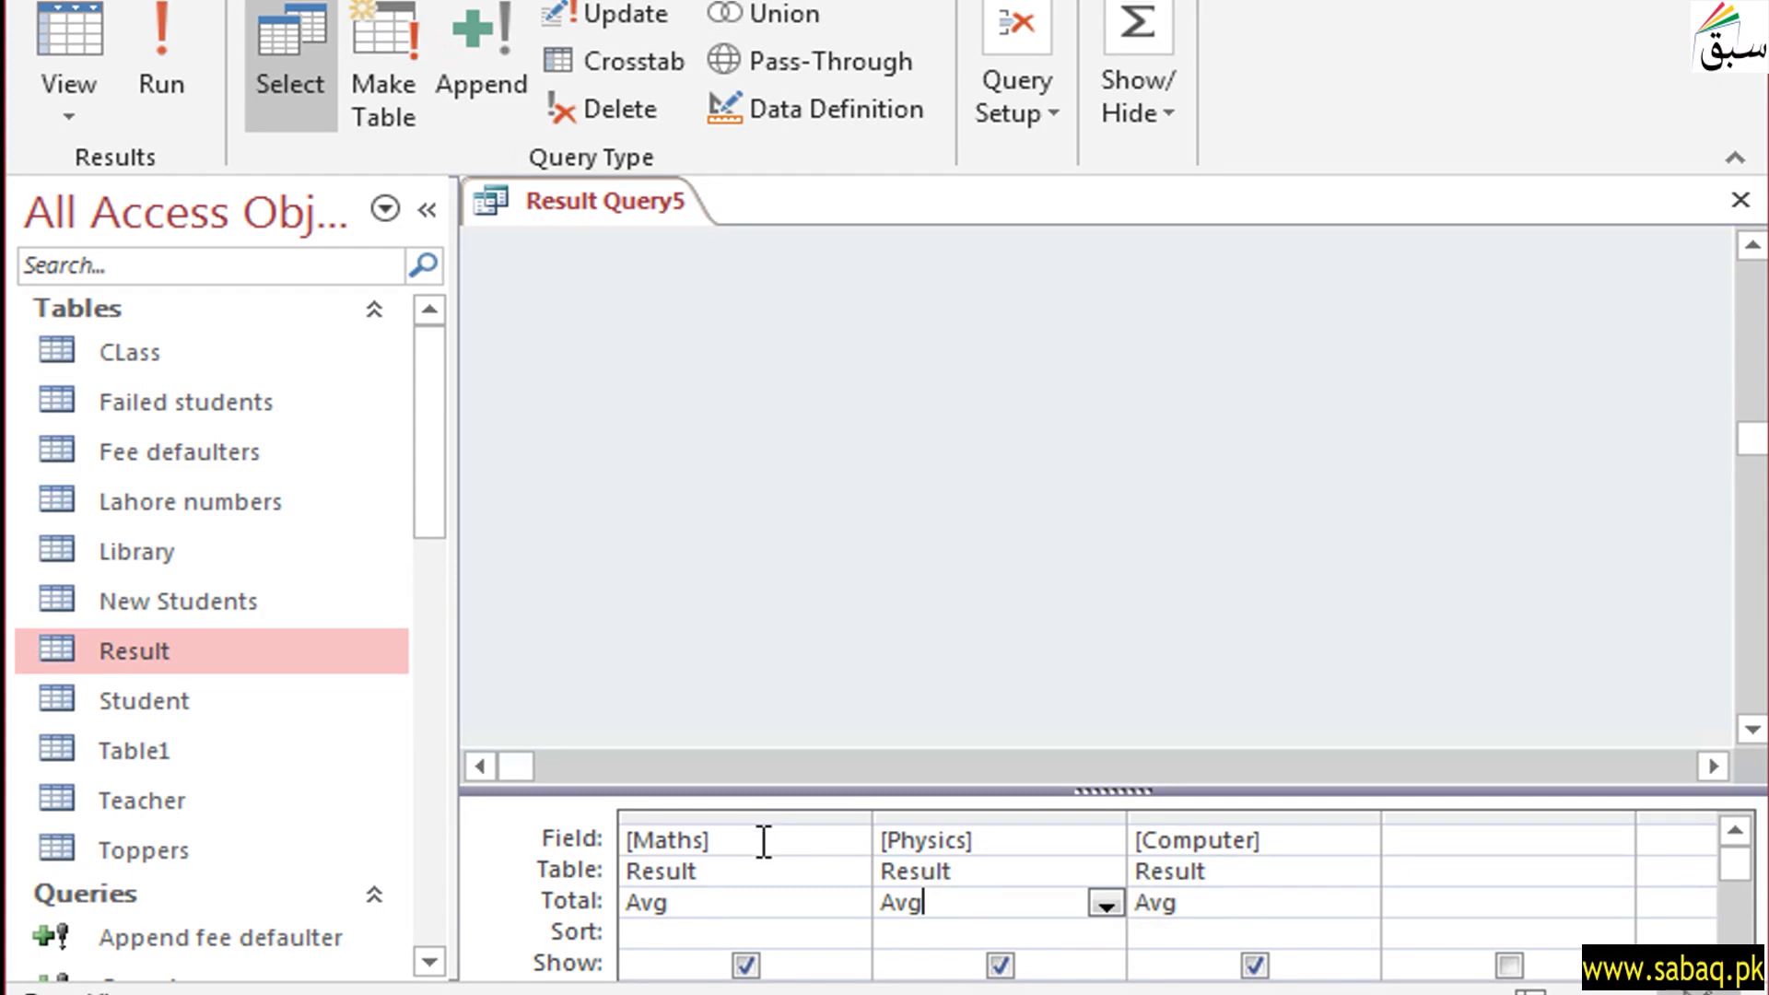
# - Run the query and examine the average marks for Maths, Physics and Computer
pyautogui.click(155, 40)
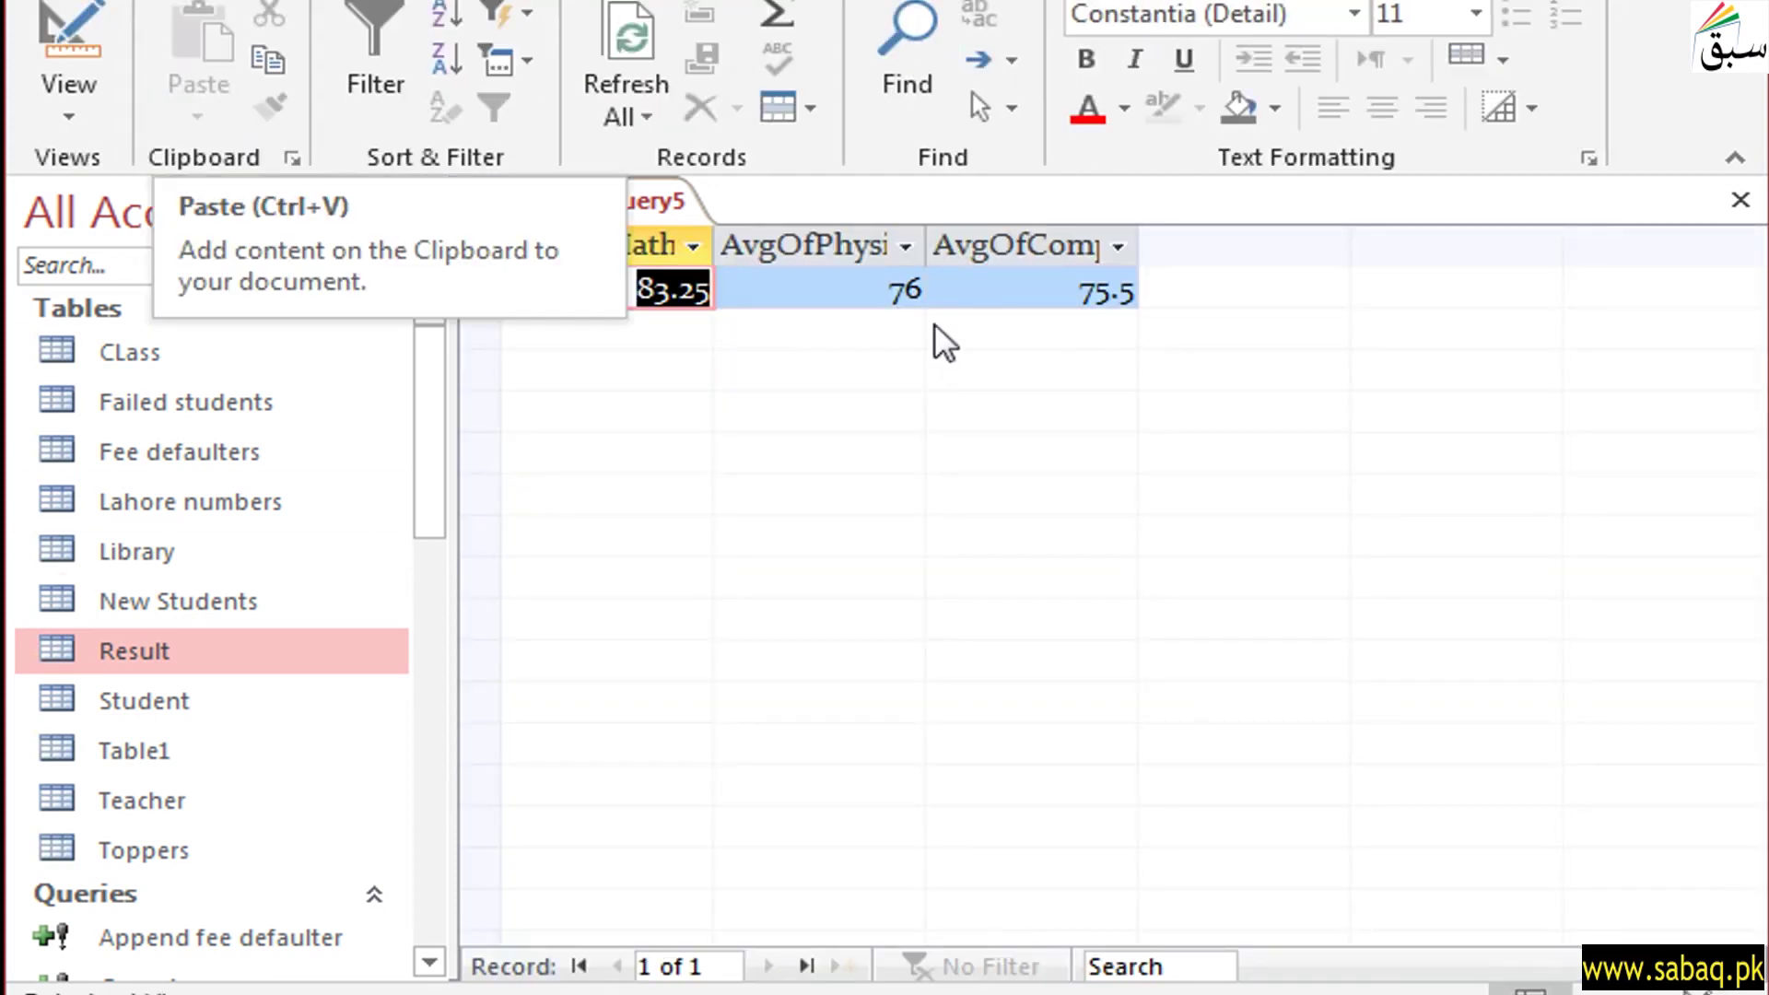
pyautogui.click(807, 281)
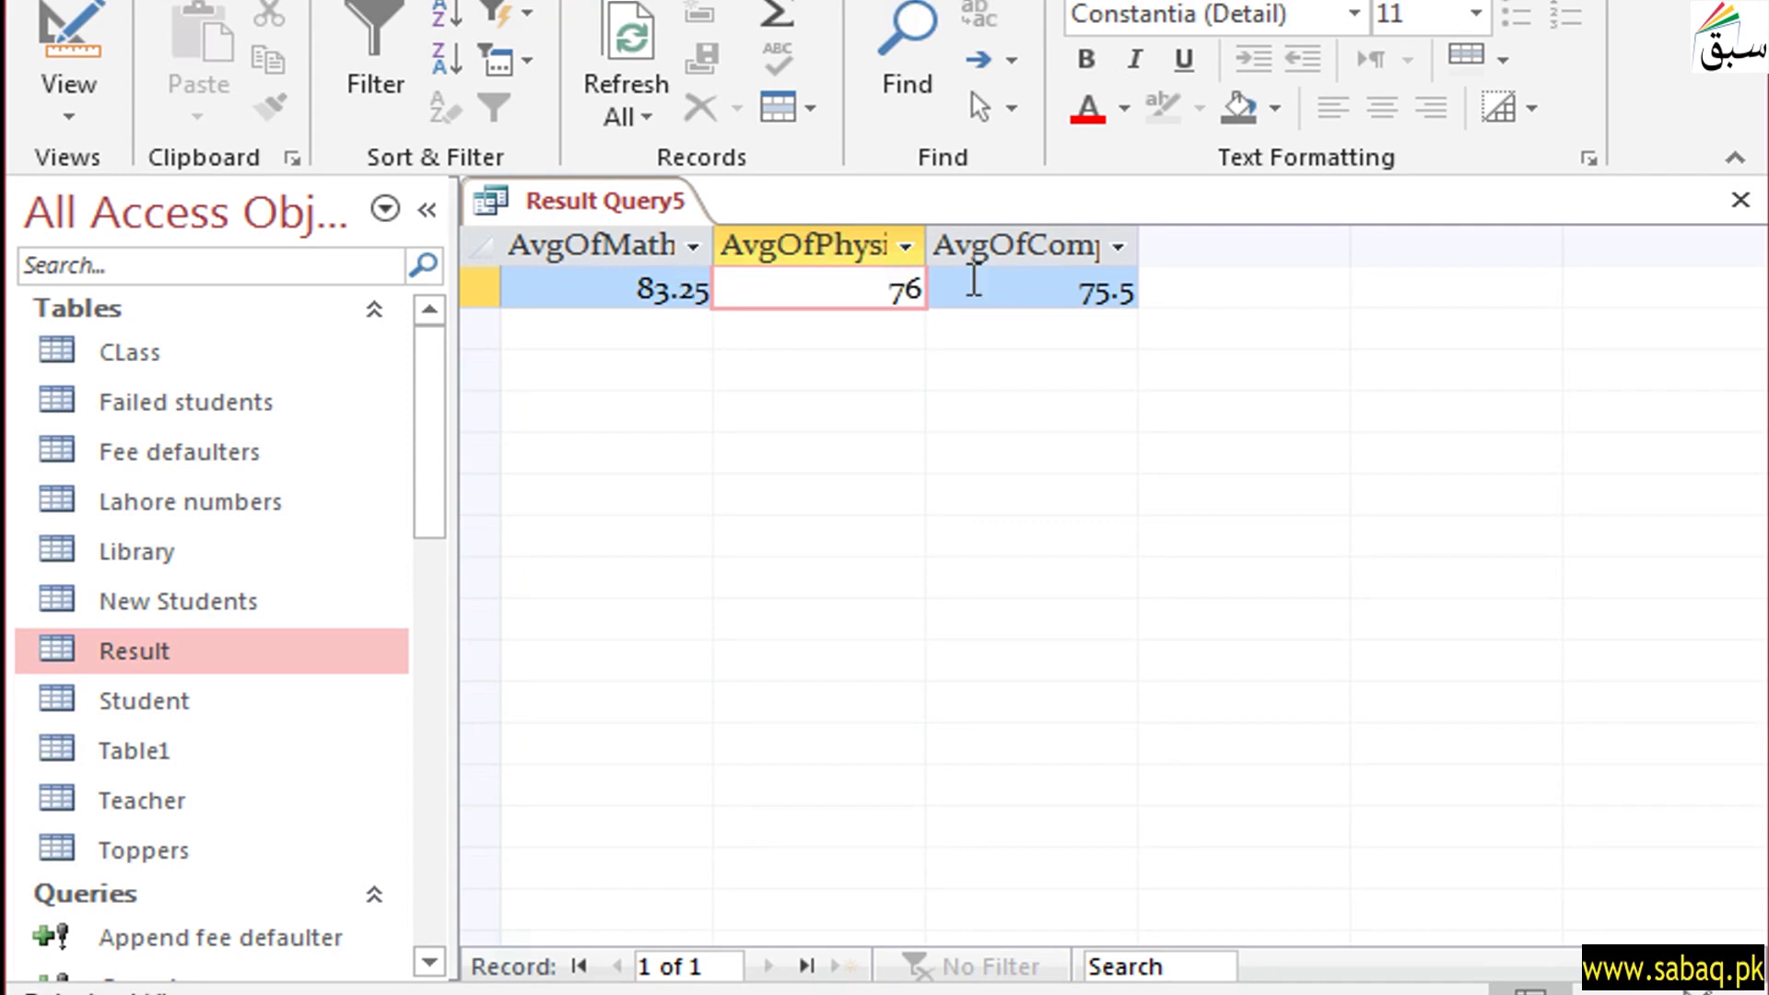
pyautogui.moveTo(898, 286); pyautogui.dragTo(932, 284)
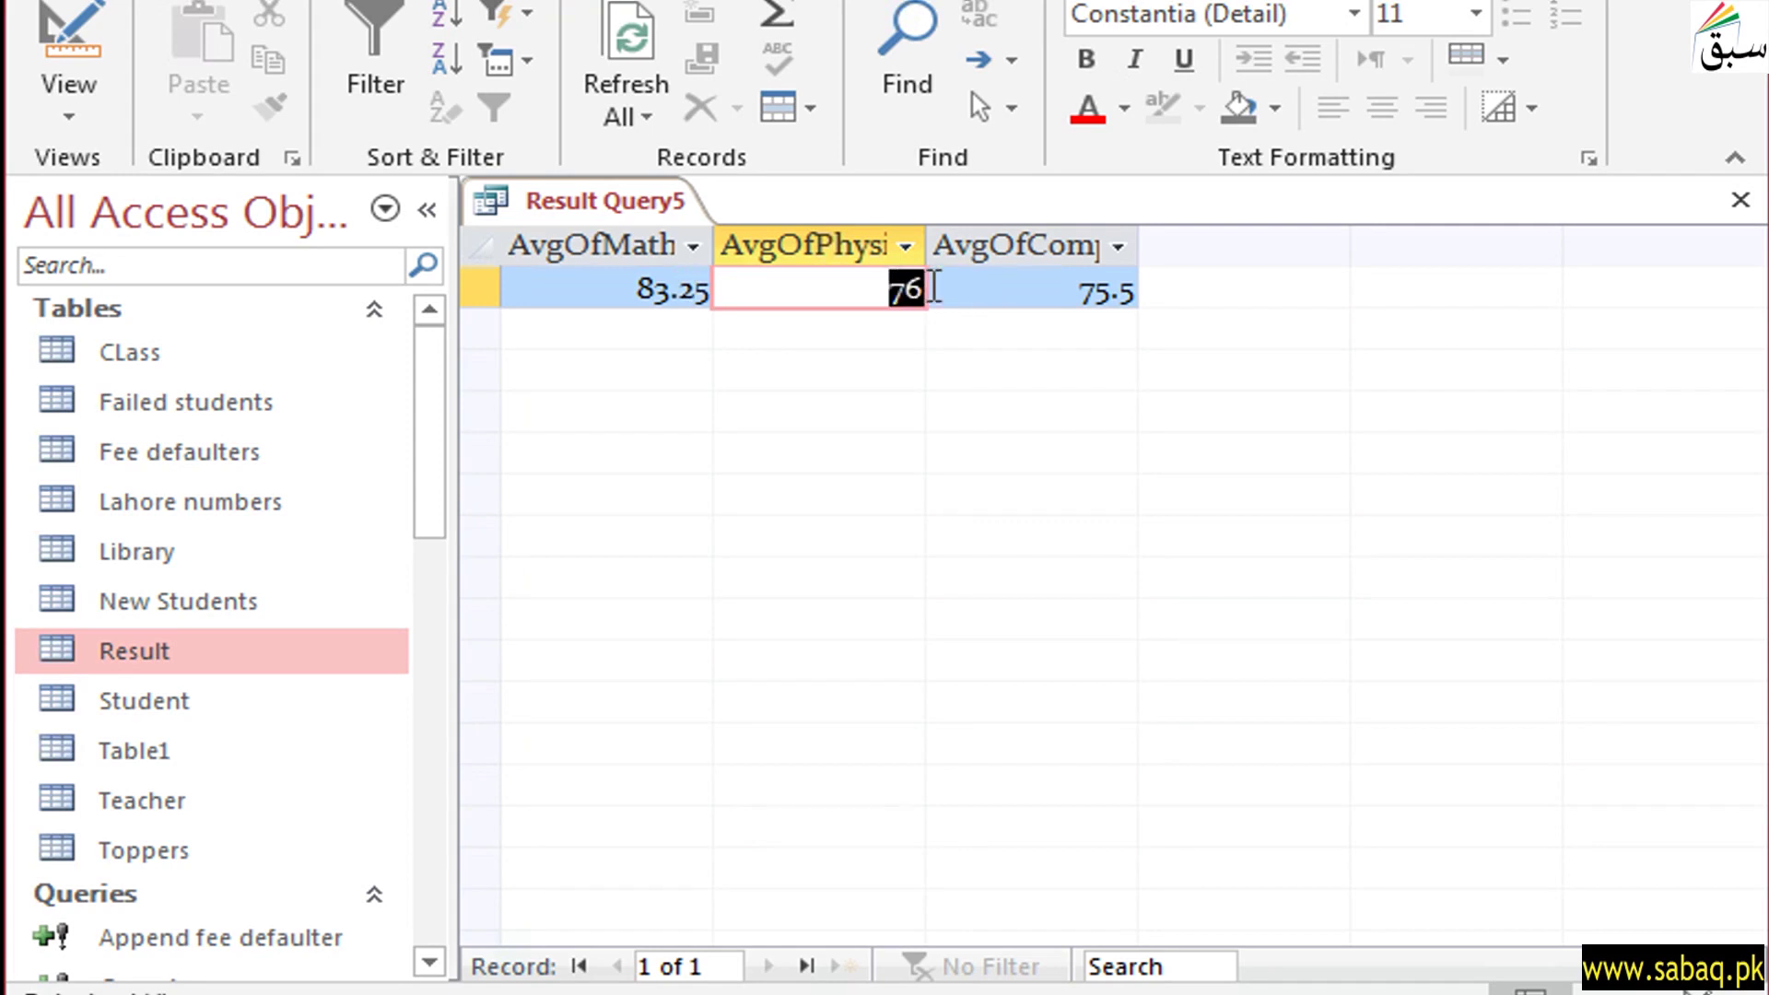
pyautogui.moveTo(1073, 284); pyautogui.dragTo(1156, 284)
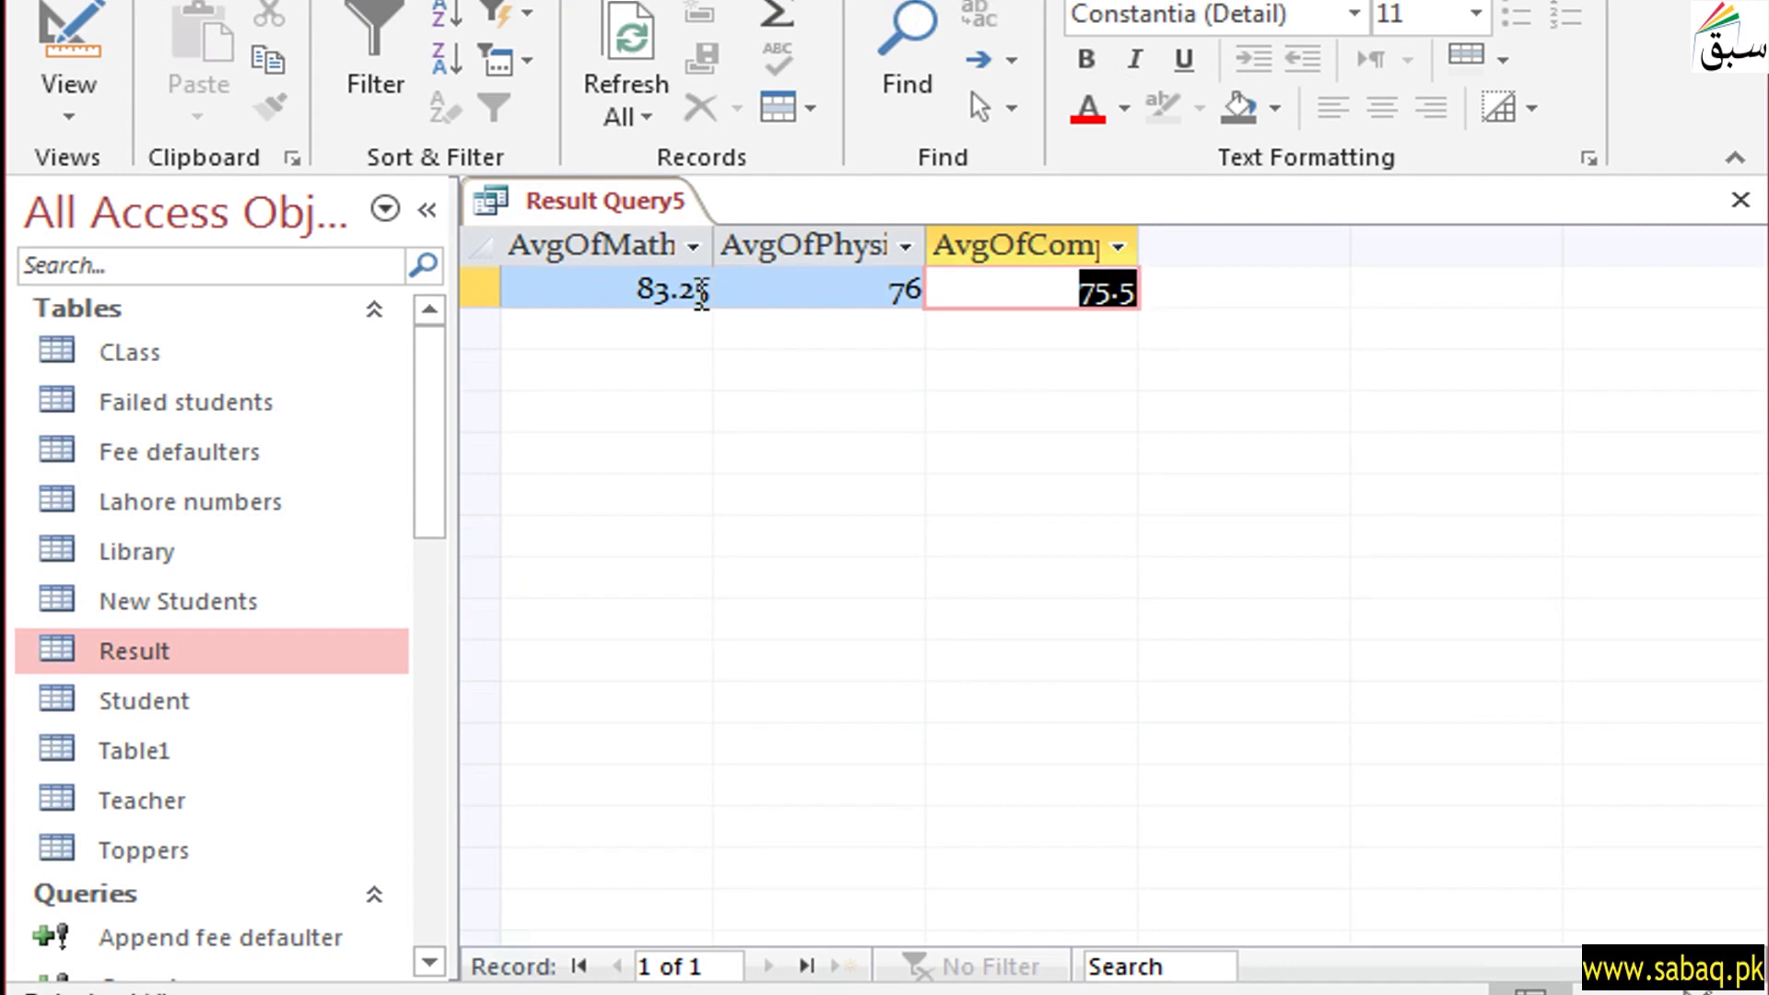
pyautogui.moveTo(630, 285); pyautogui.dragTo(717, 286)
# - Return the query to Design View and set the Total function to Max for Maths, Physics and Computer
pyautogui.rightClick(661, 202)
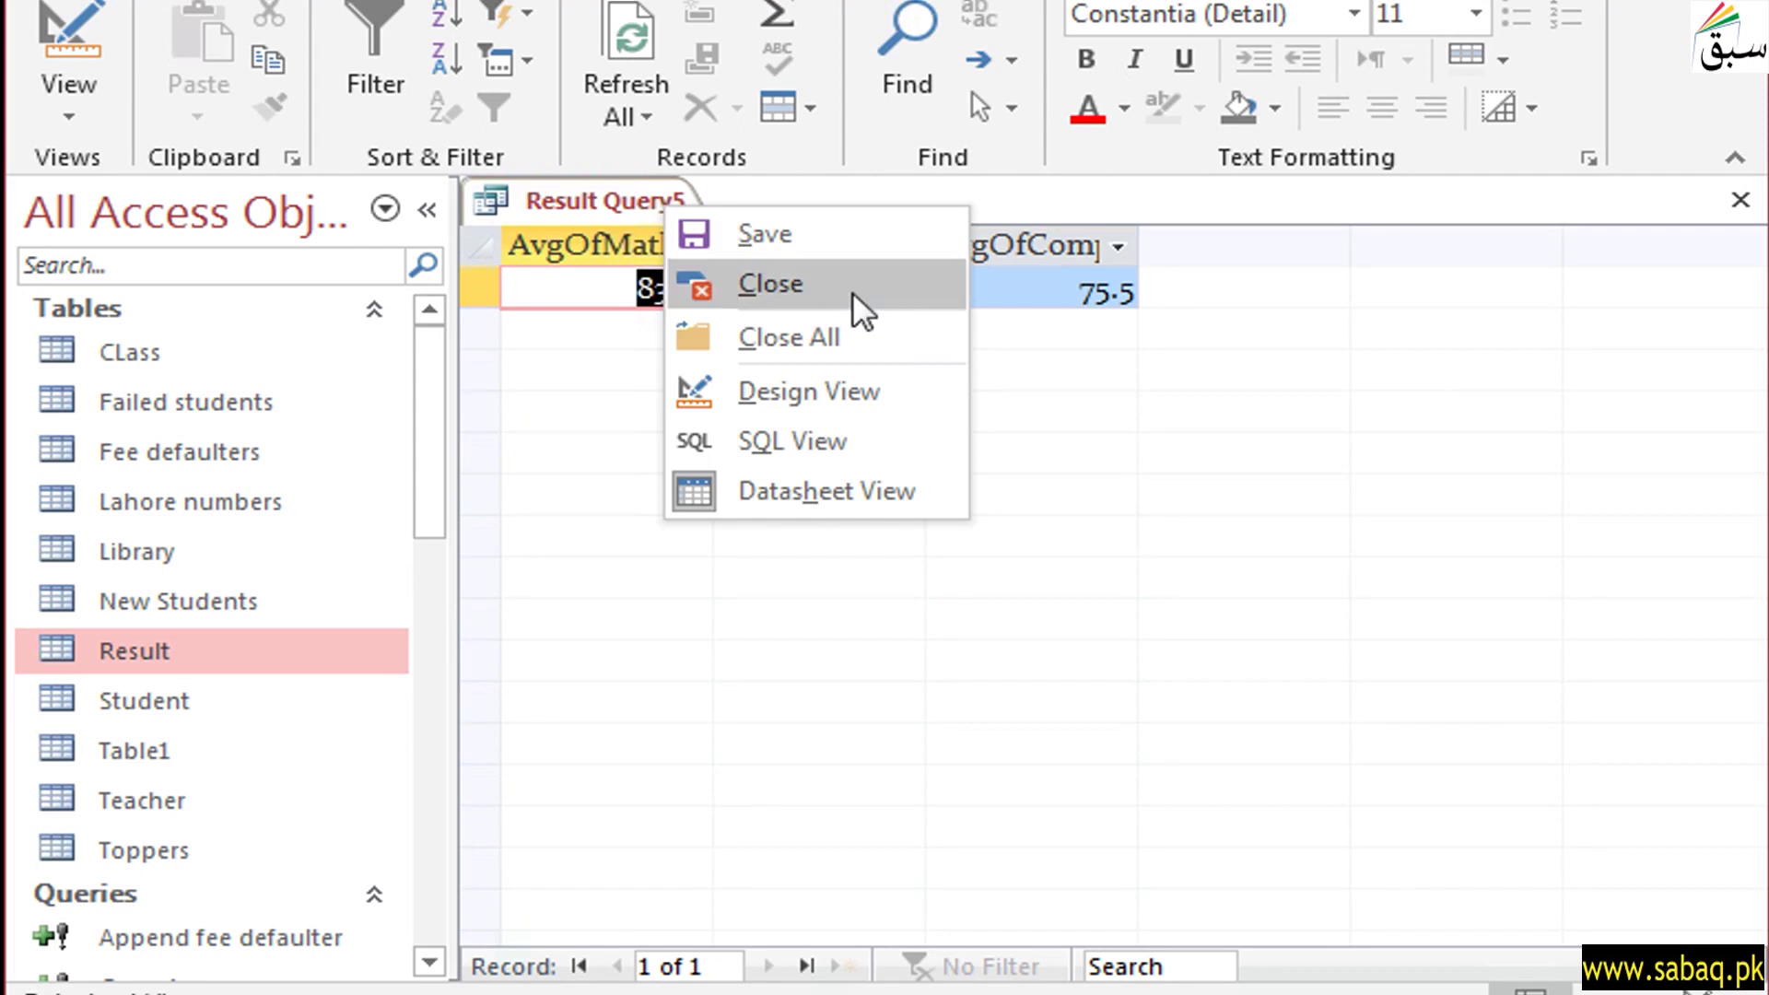
pyautogui.click(882, 391)
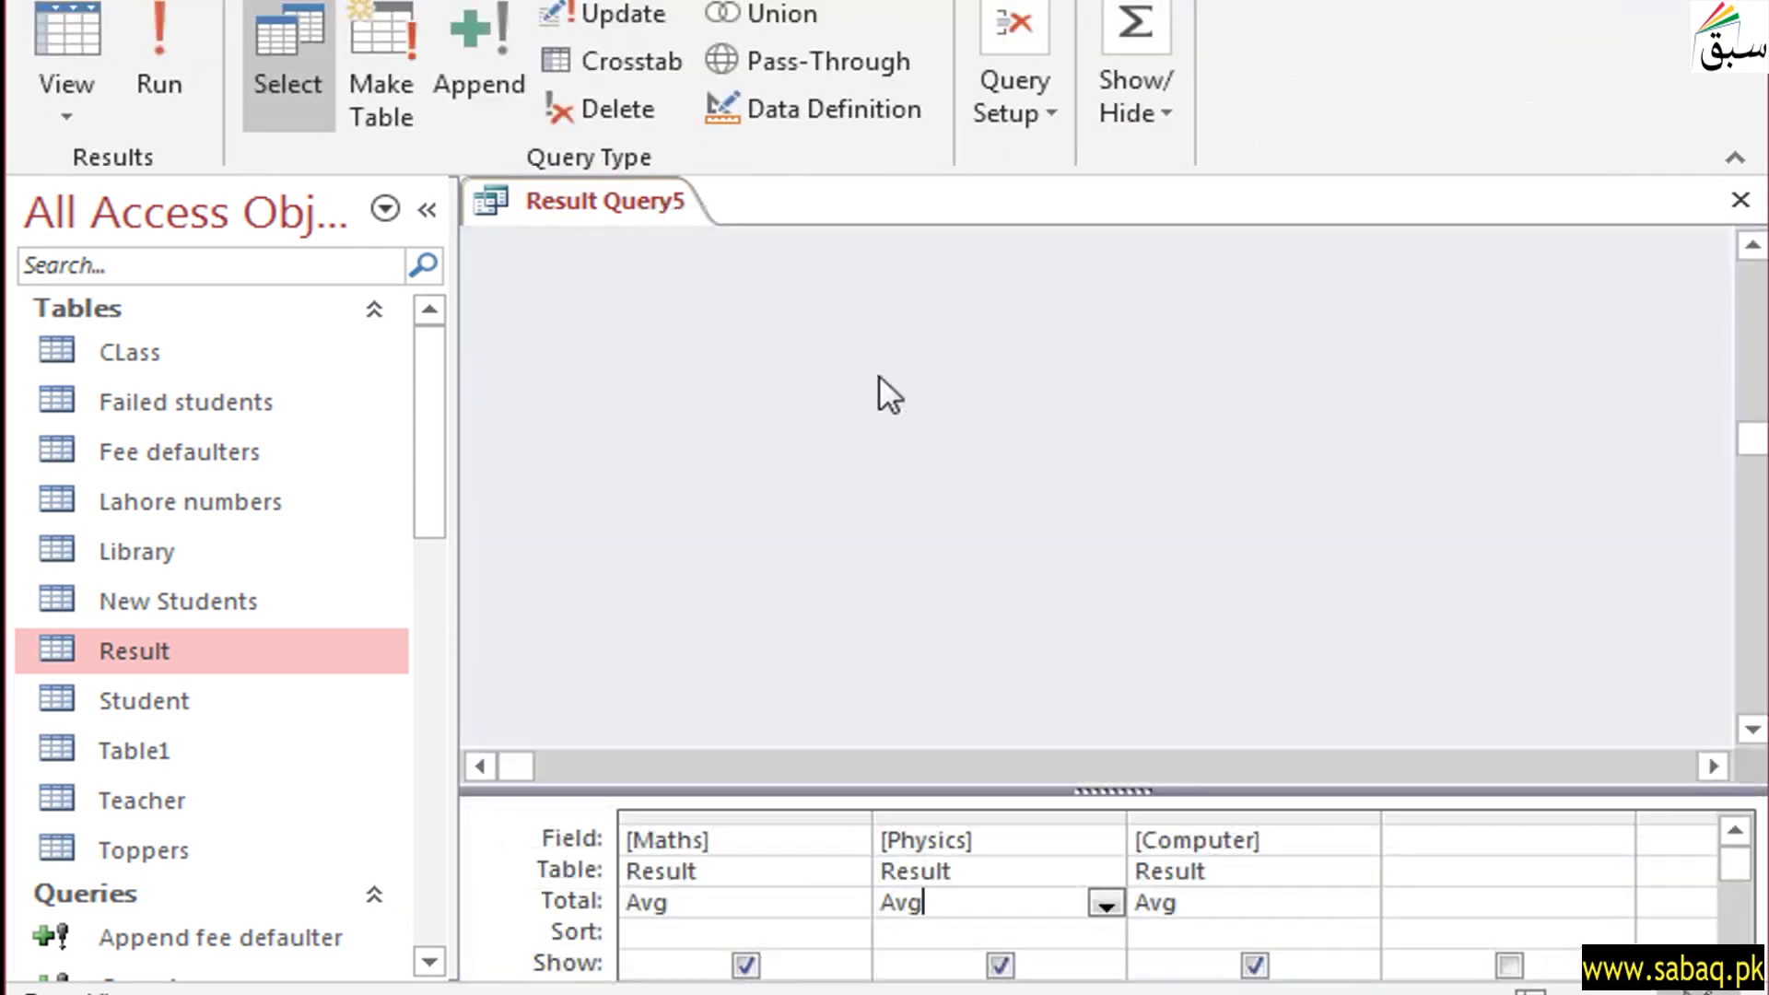
pyautogui.click(814, 893)
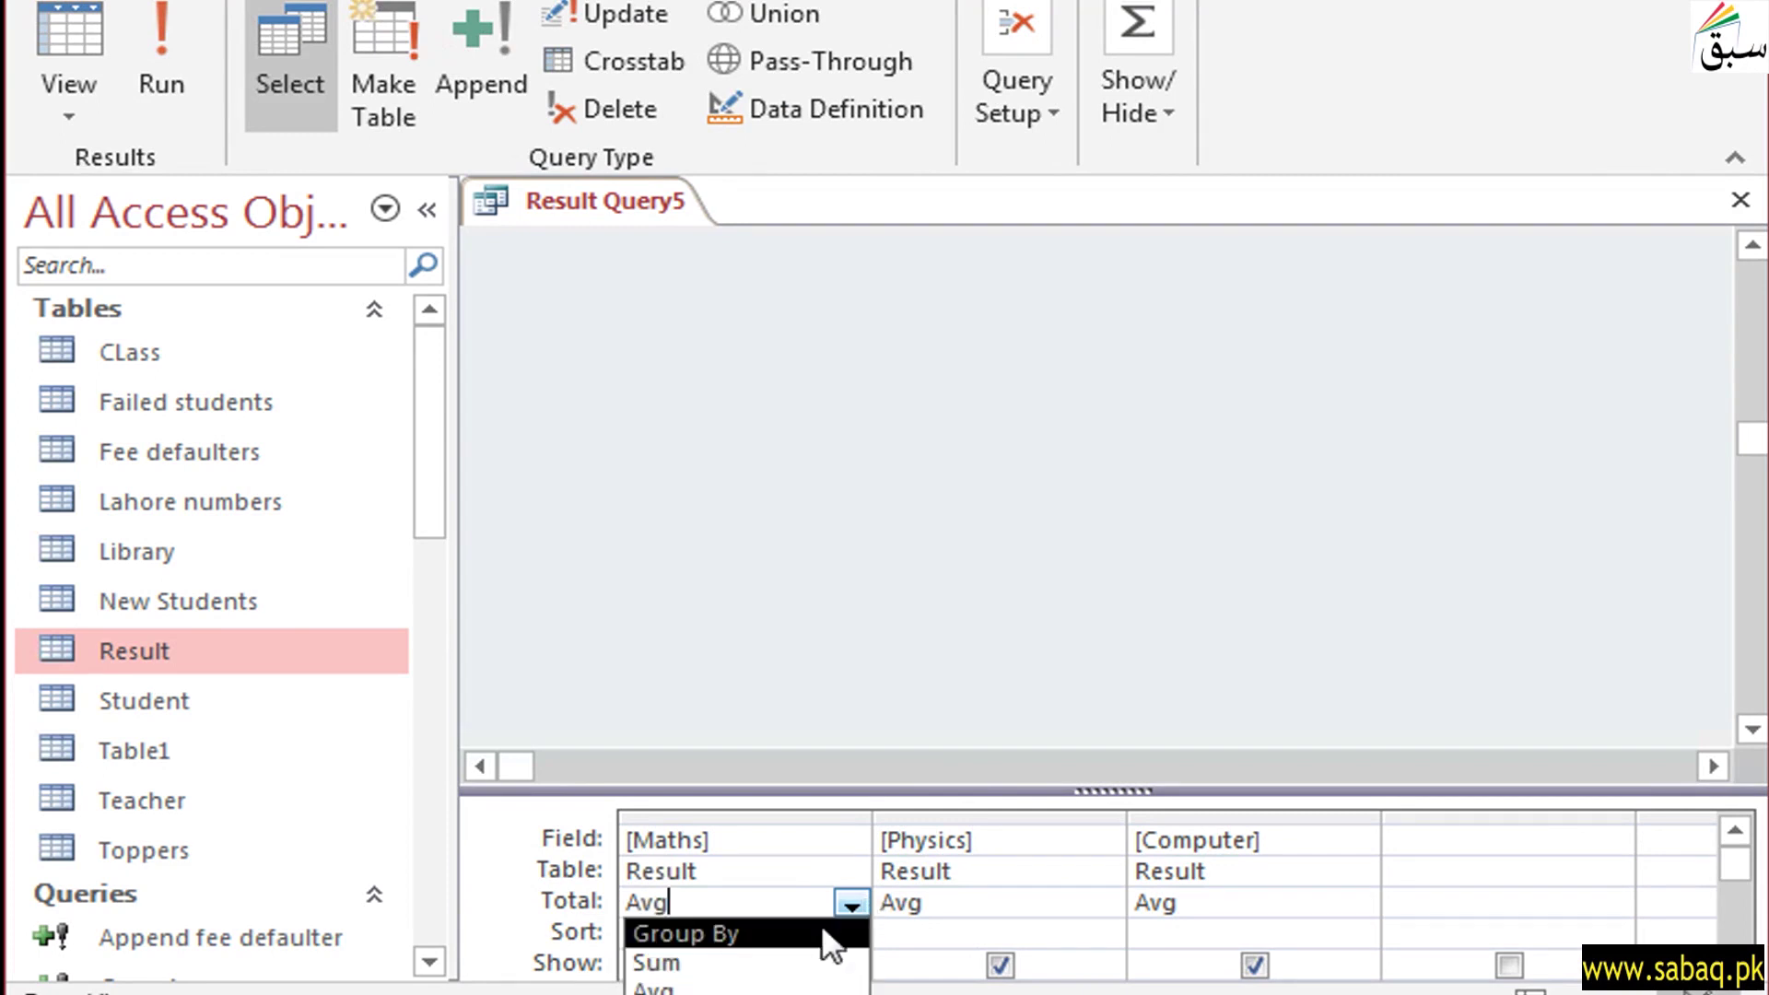
pyautogui.click(700, 994)
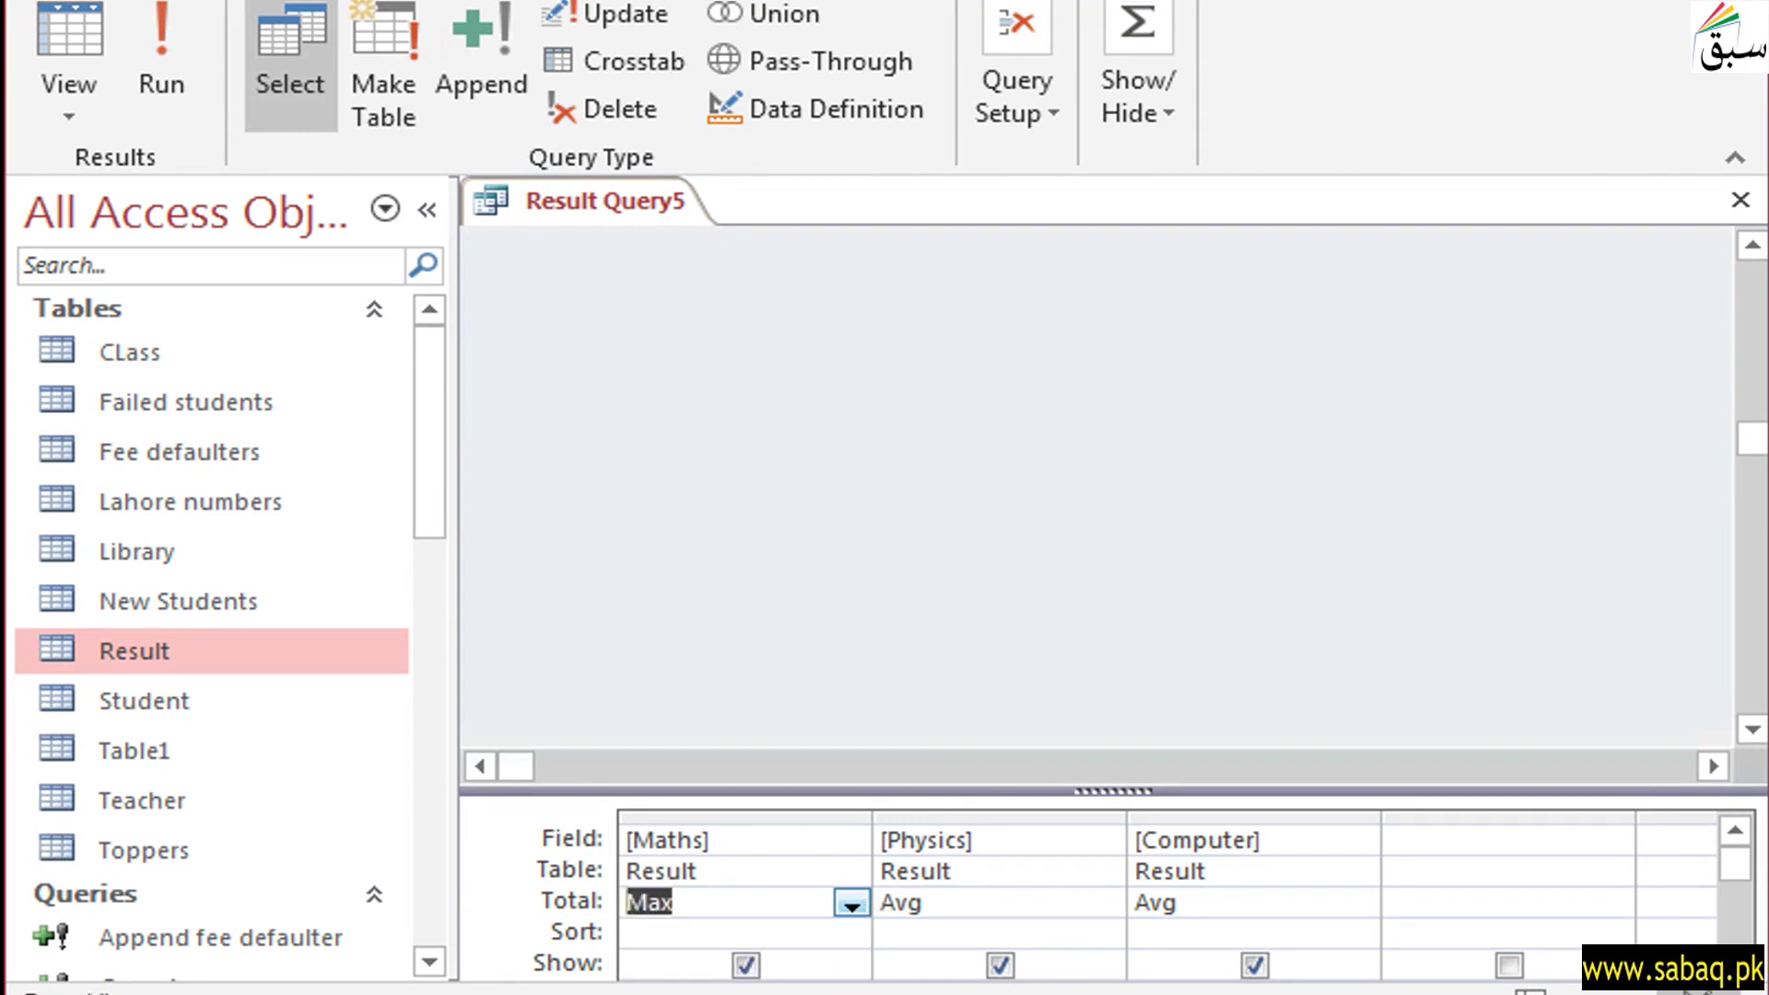
pyautogui.click(1023, 902)
pyautogui.click(1104, 902)
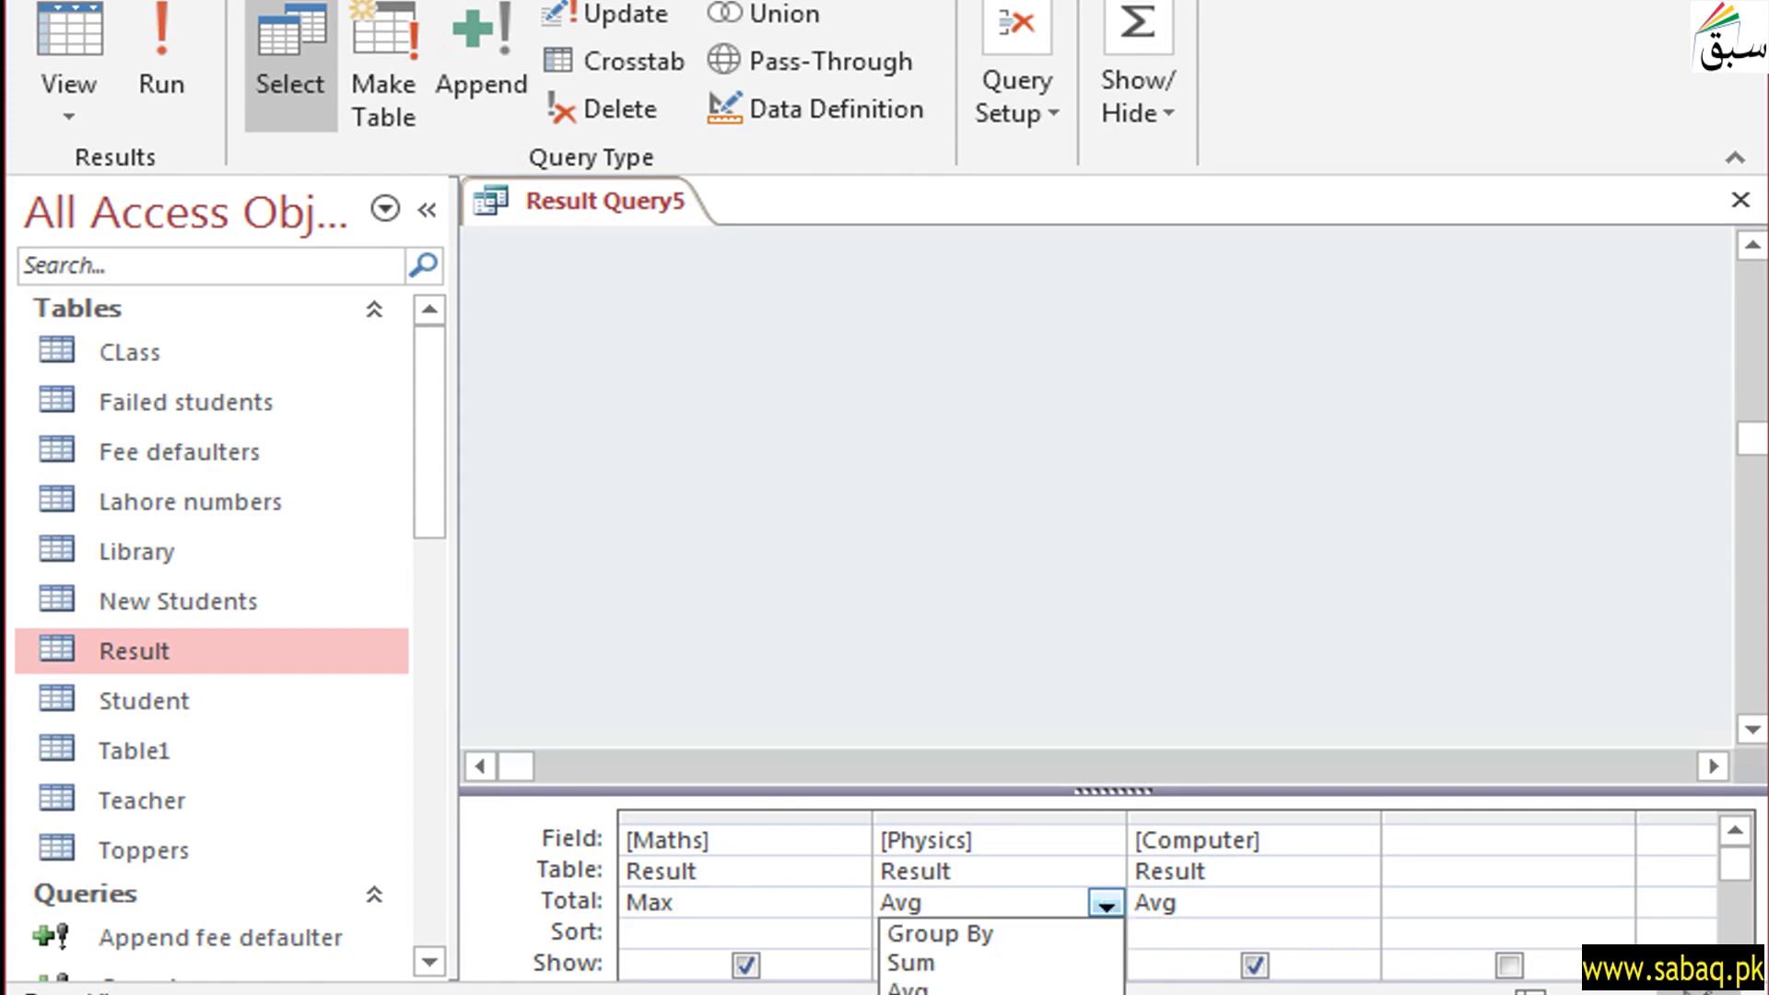
pyautogui.click(954, 994)
pyautogui.click(1264, 895)
pyautogui.click(1359, 904)
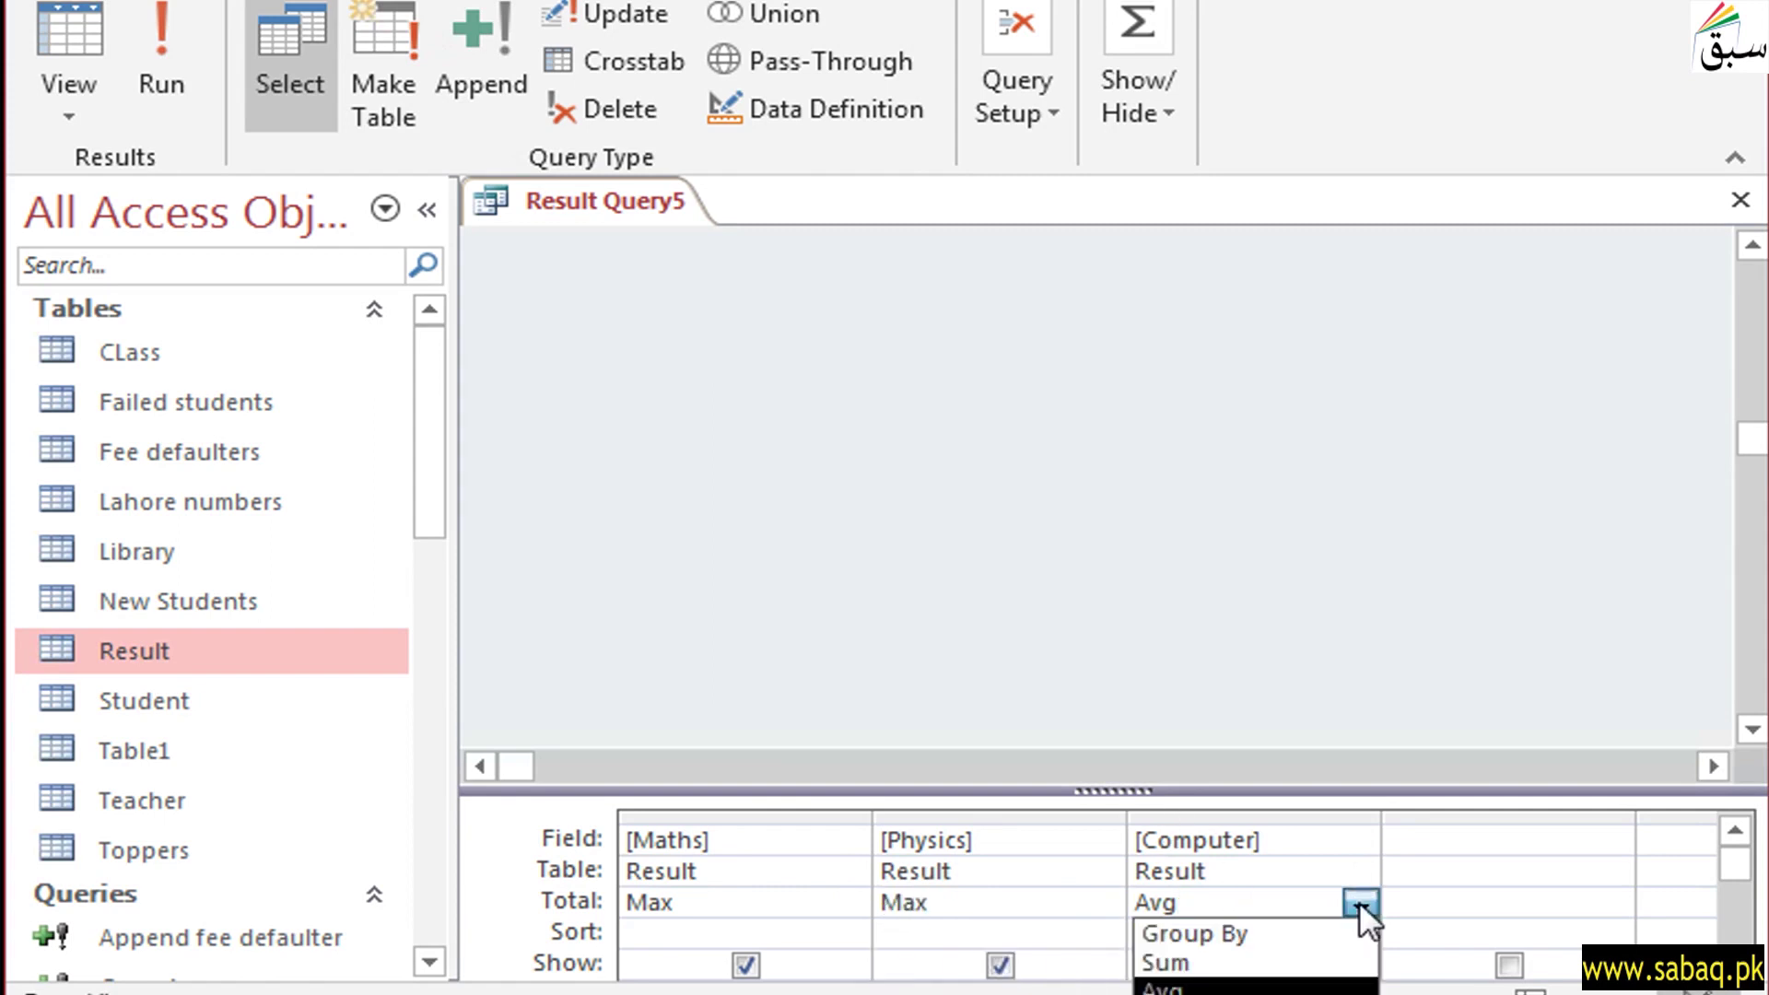
pyautogui.click(1163, 991)
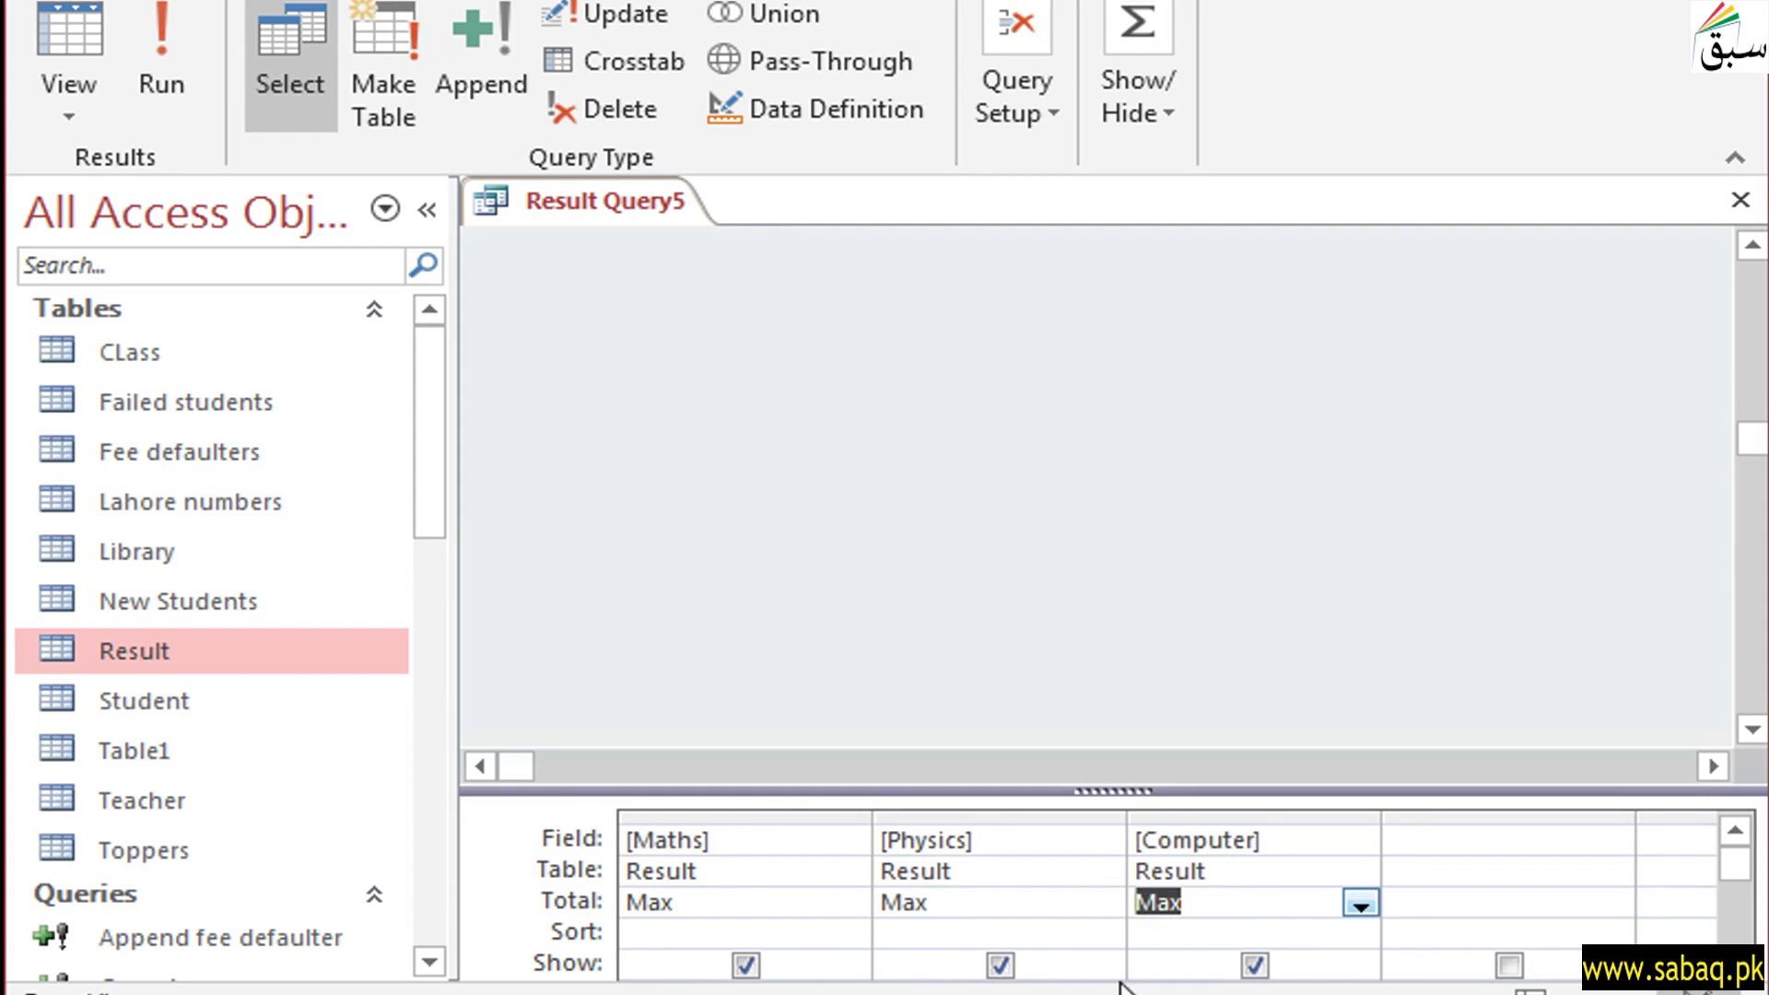
pyautogui.click(1103, 933)
pyautogui.click(728, 933)
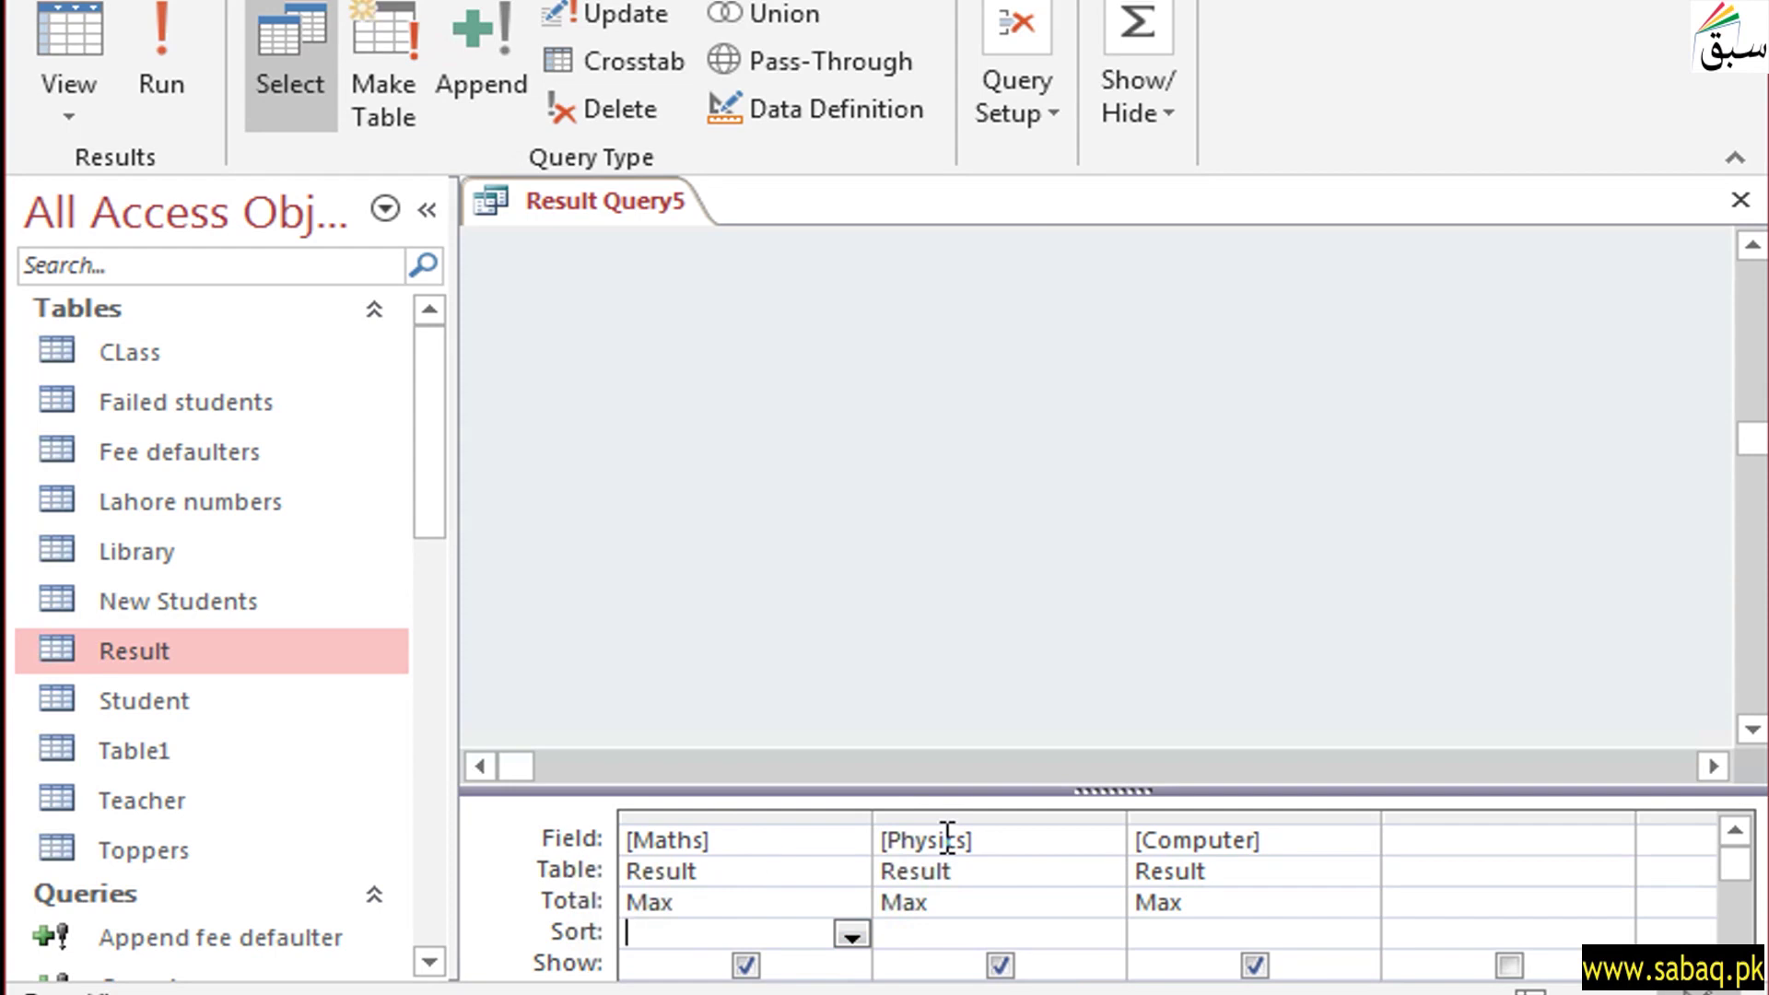
# - Run the query and examine the maximum Maths mark
pyautogui.click(166, 46)
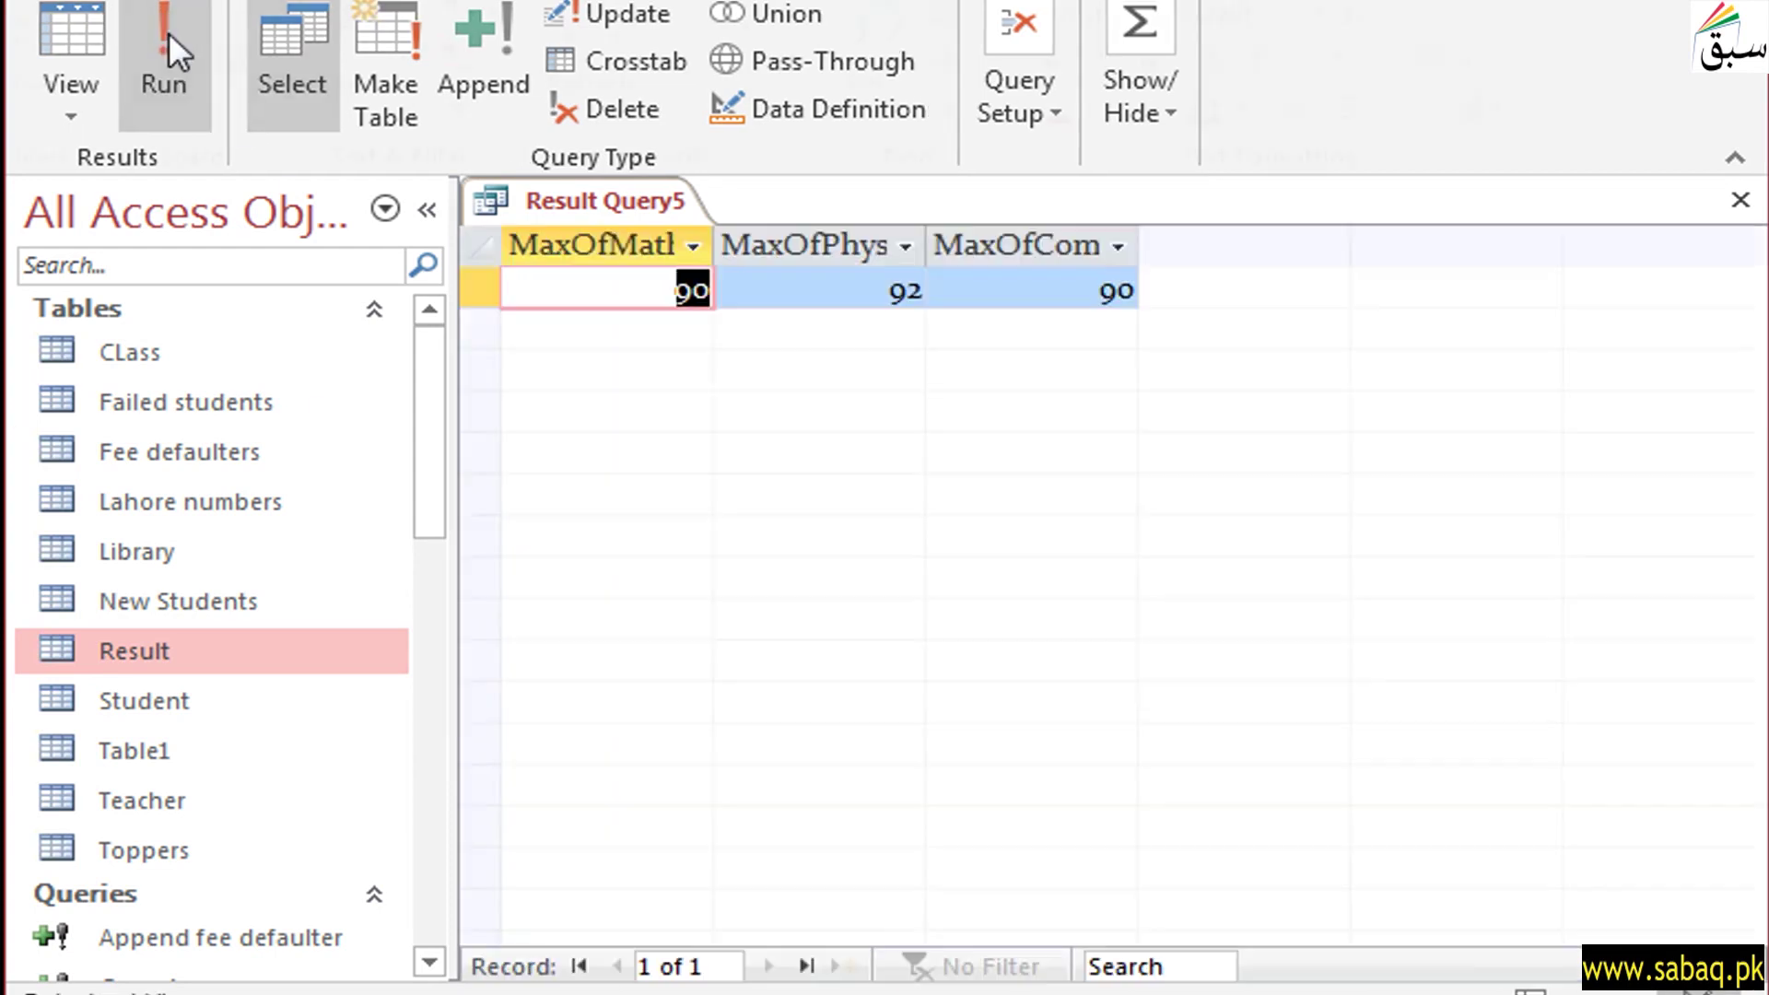
pyautogui.click(670, 295)
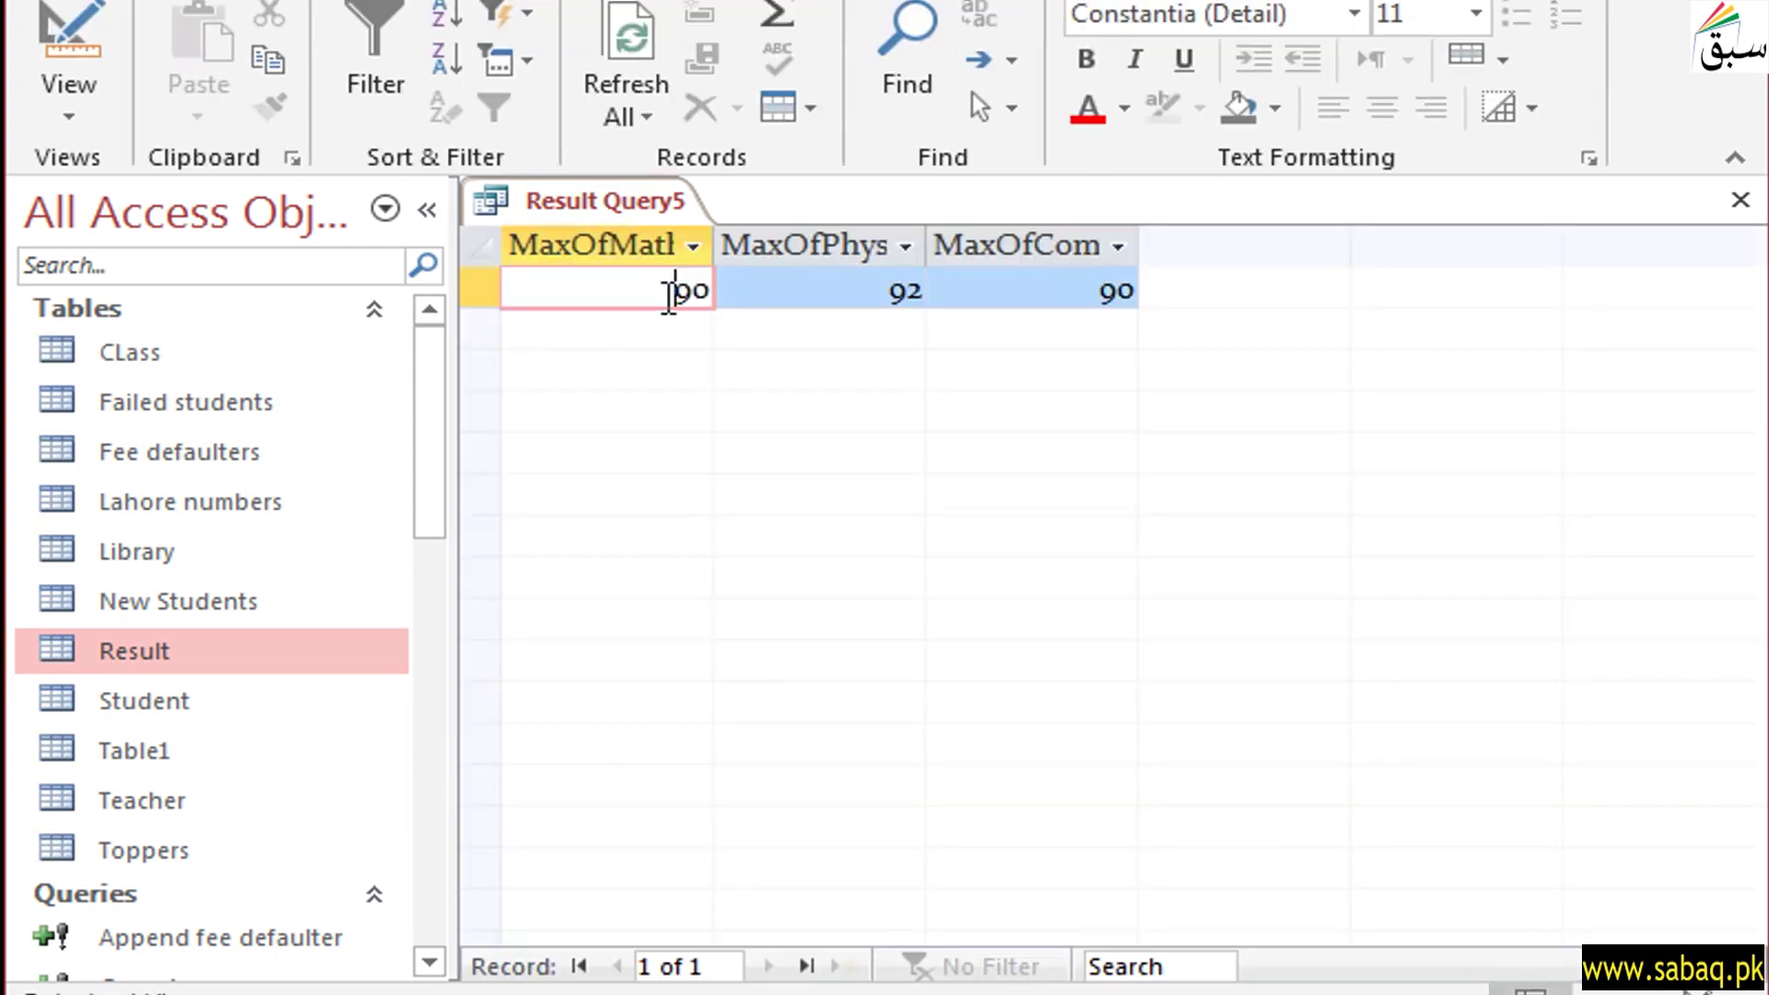
pyautogui.moveTo(671, 294); pyautogui.dragTo(708, 293)
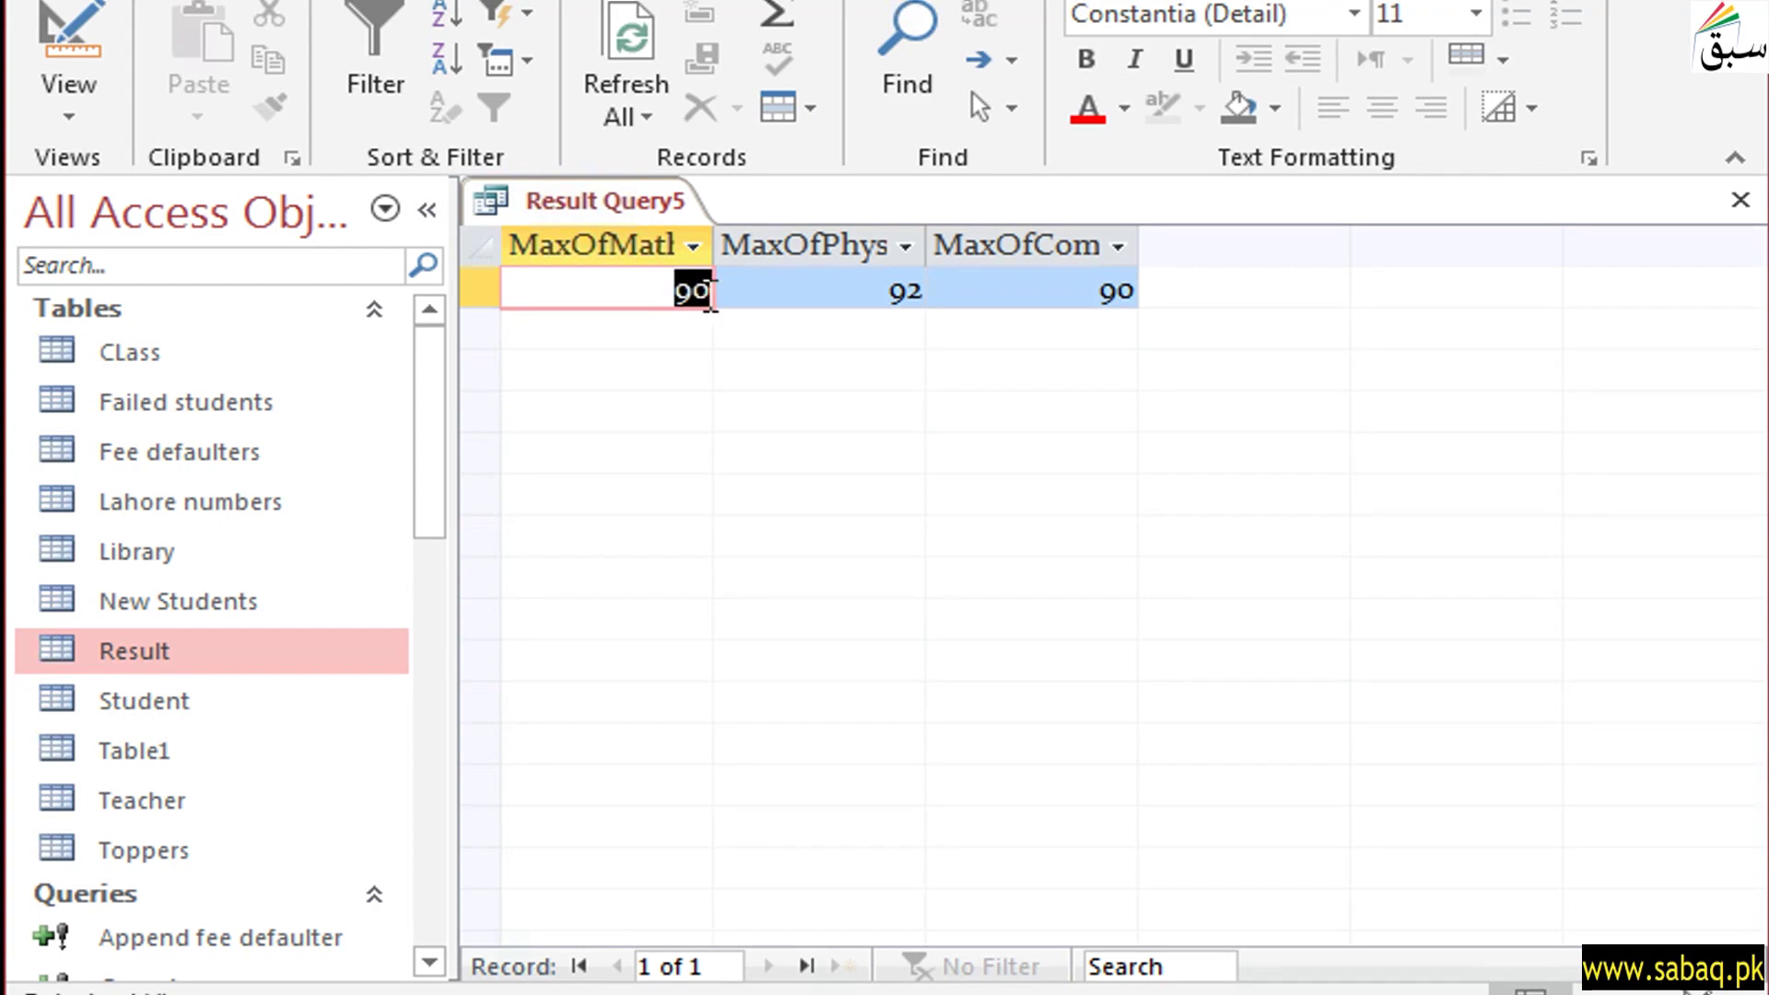
# - Open the Result table to compare its Maths marks with the query's maximum, and check the Physics and Computer maximums in the query
pyautogui.doubleClick(147, 649)
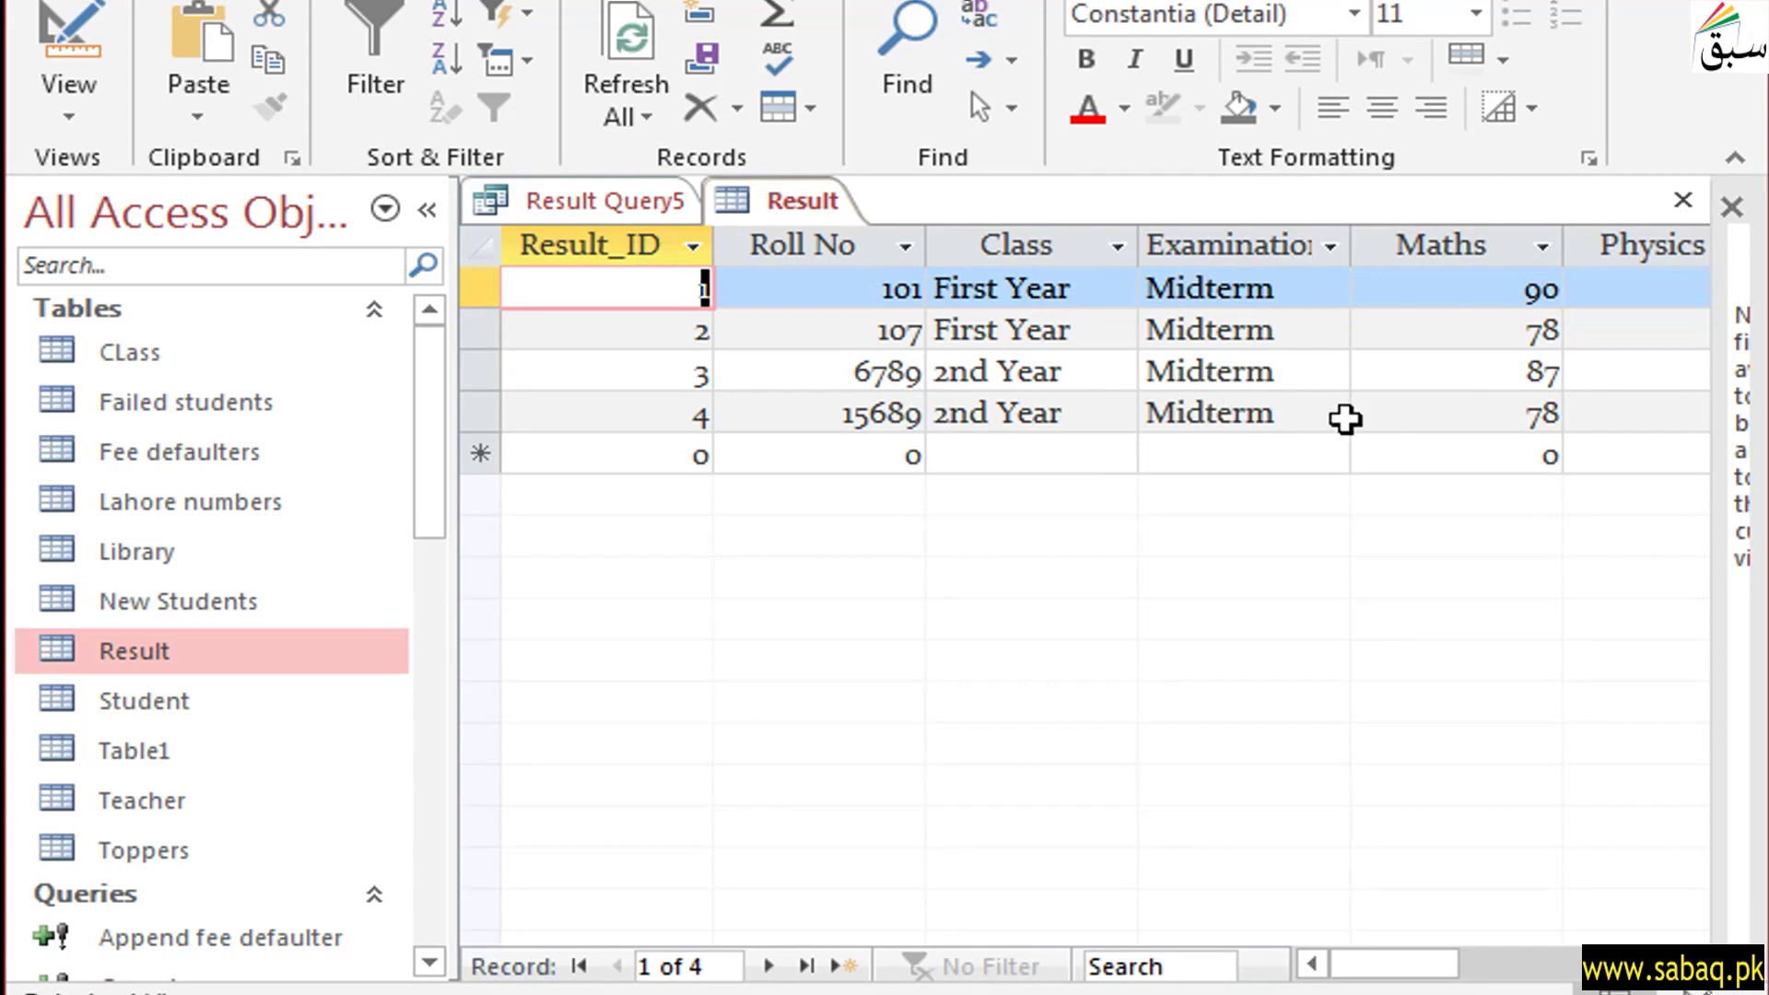
pyautogui.click(1520, 288)
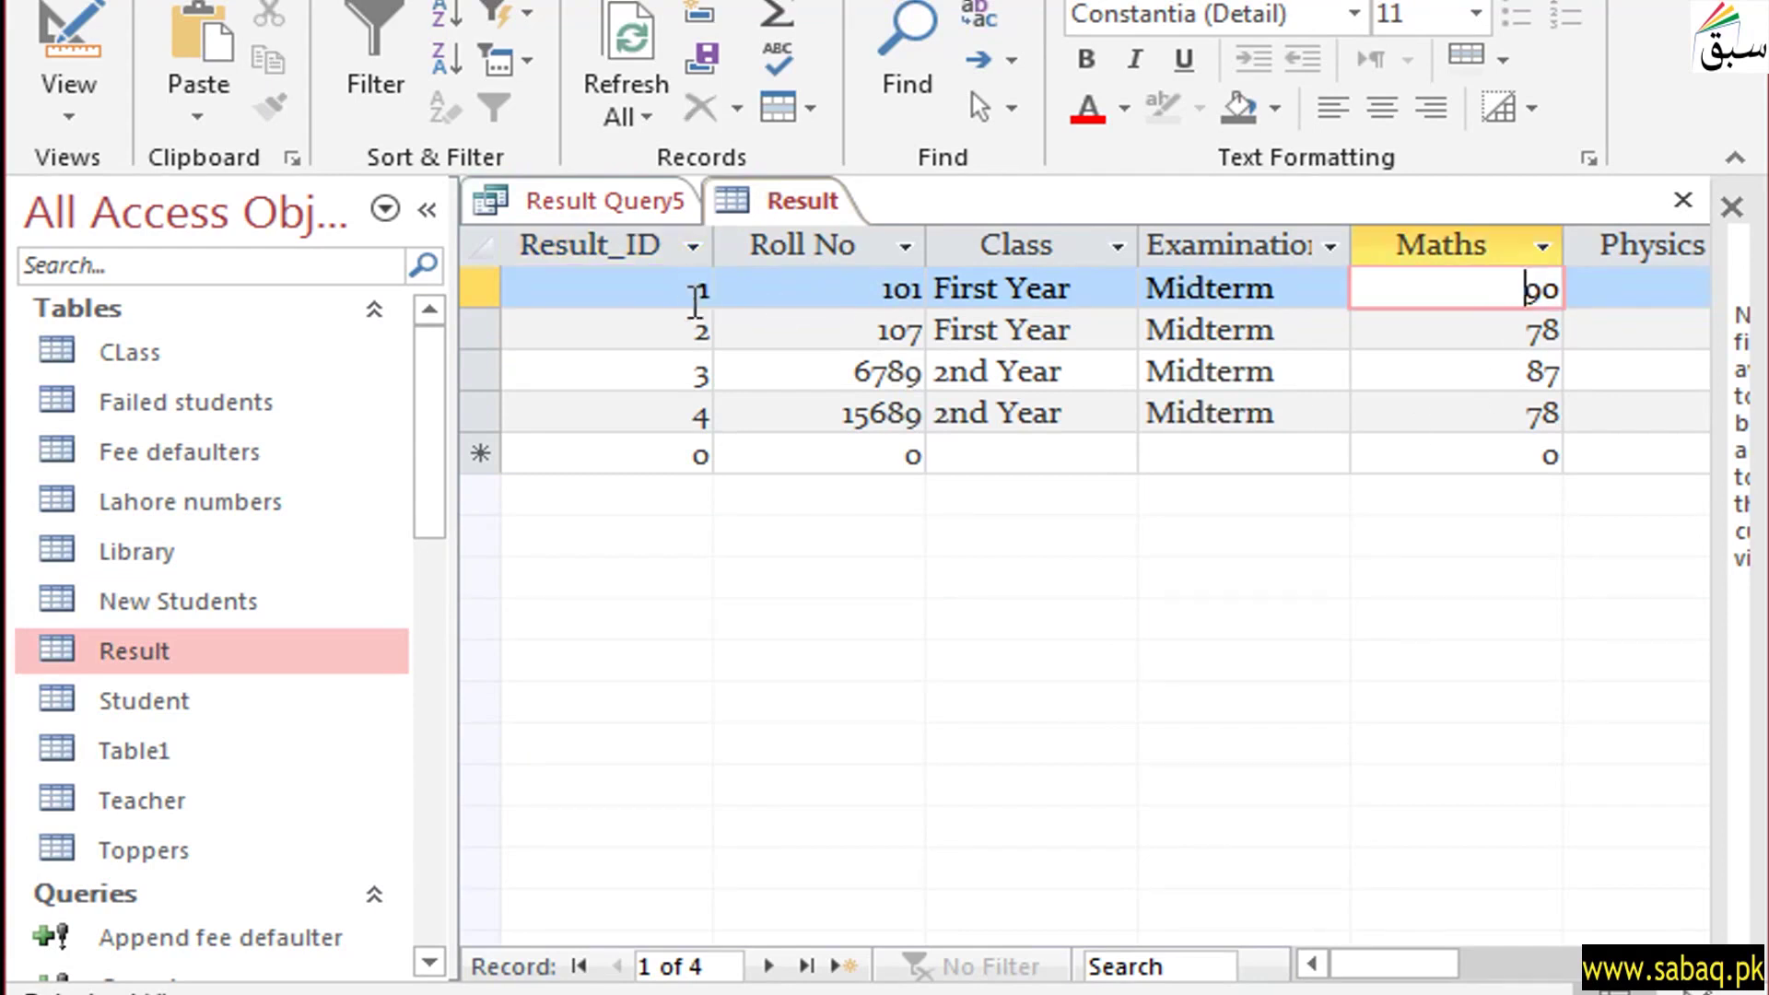
pyautogui.click(617, 197)
pyautogui.click(676, 288)
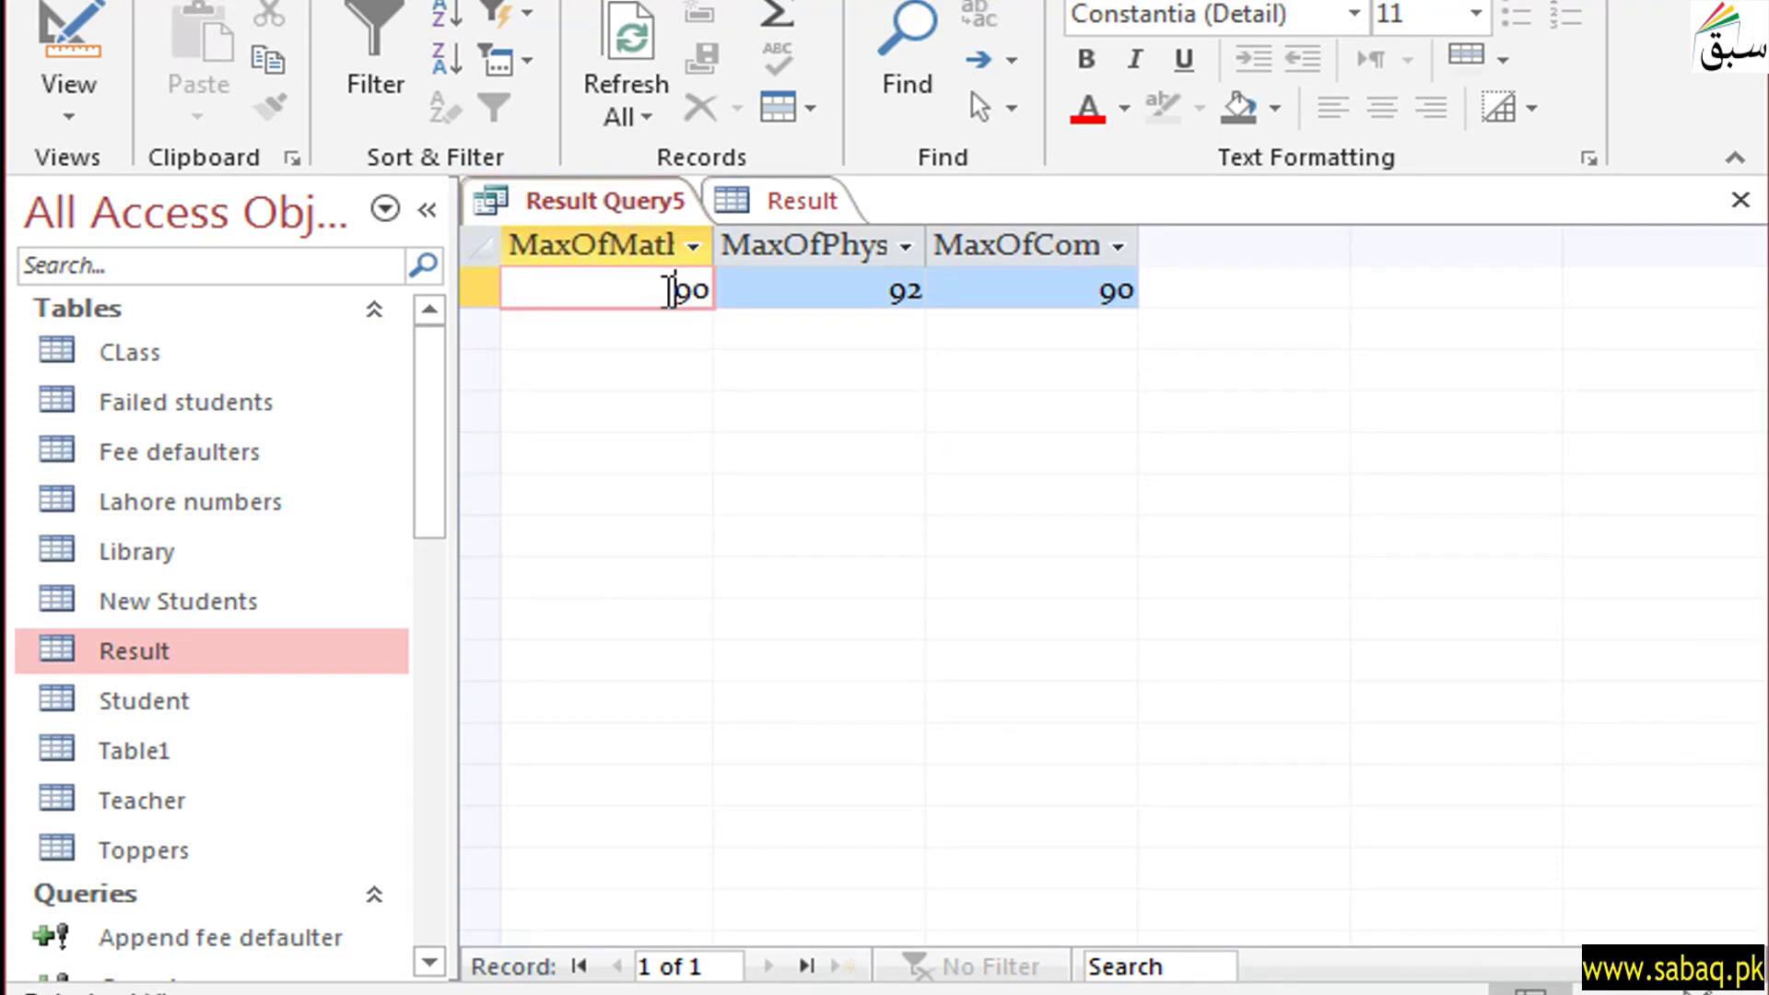
pyautogui.doubleClick(705, 293)
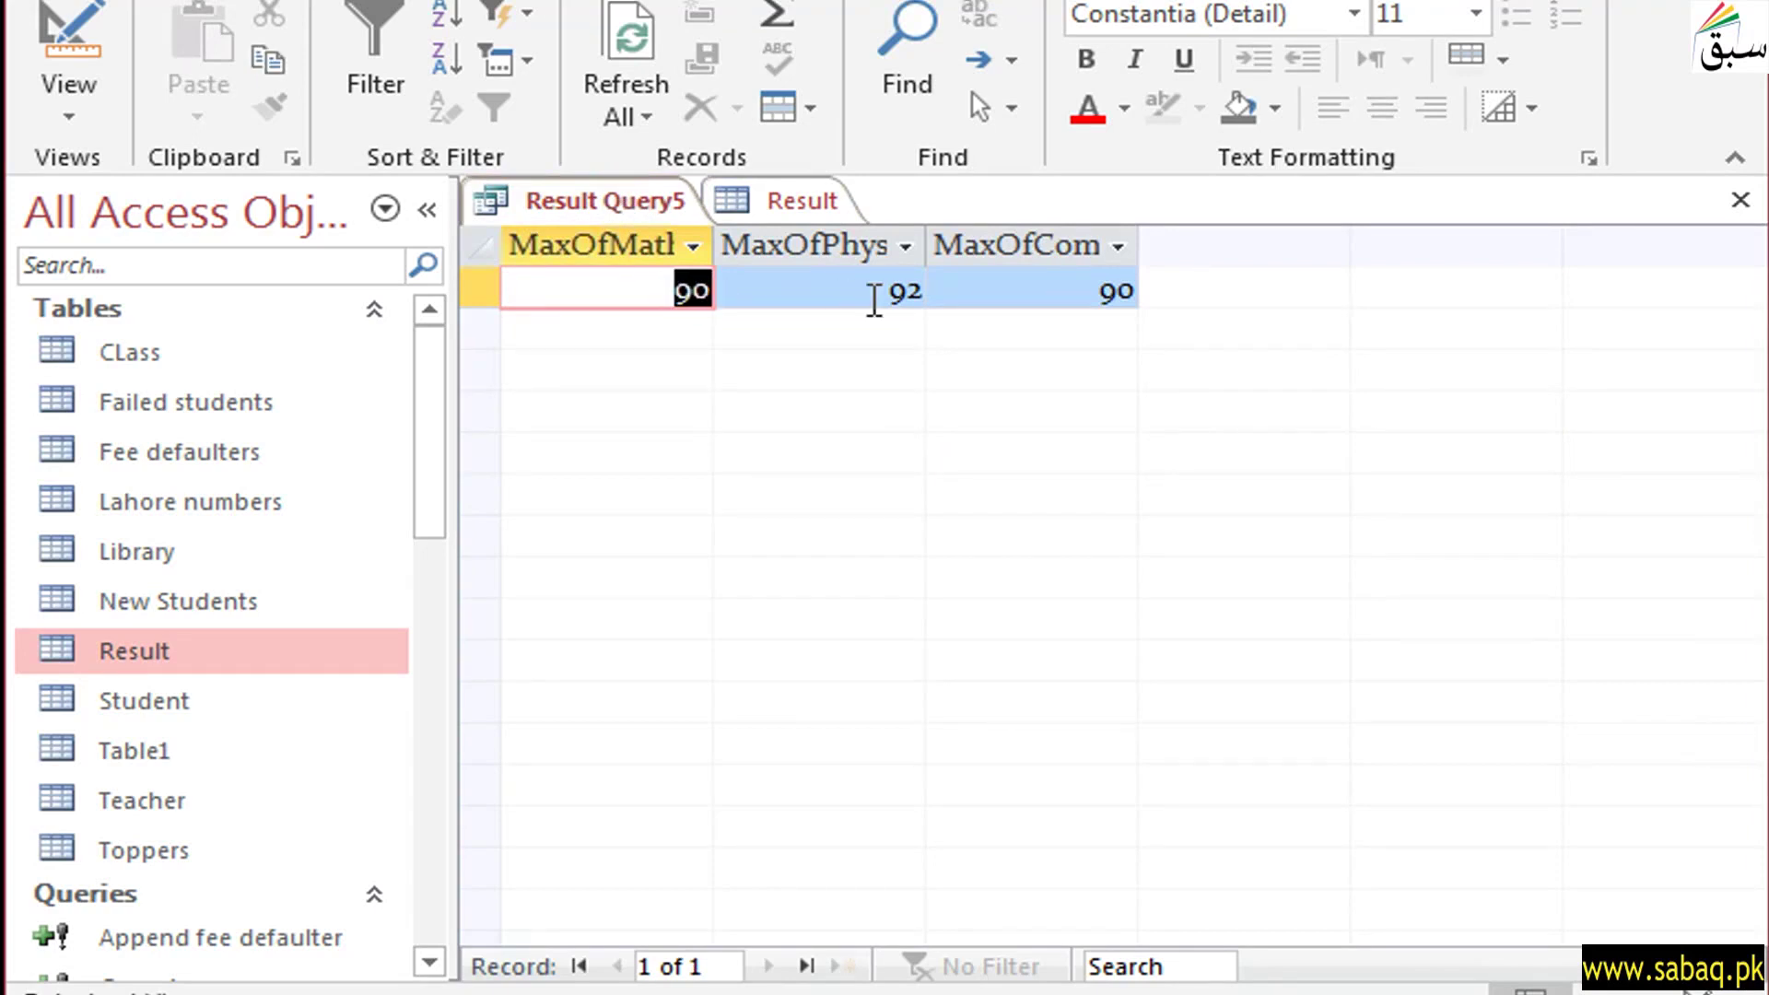
pyautogui.doubleClick(903, 293)
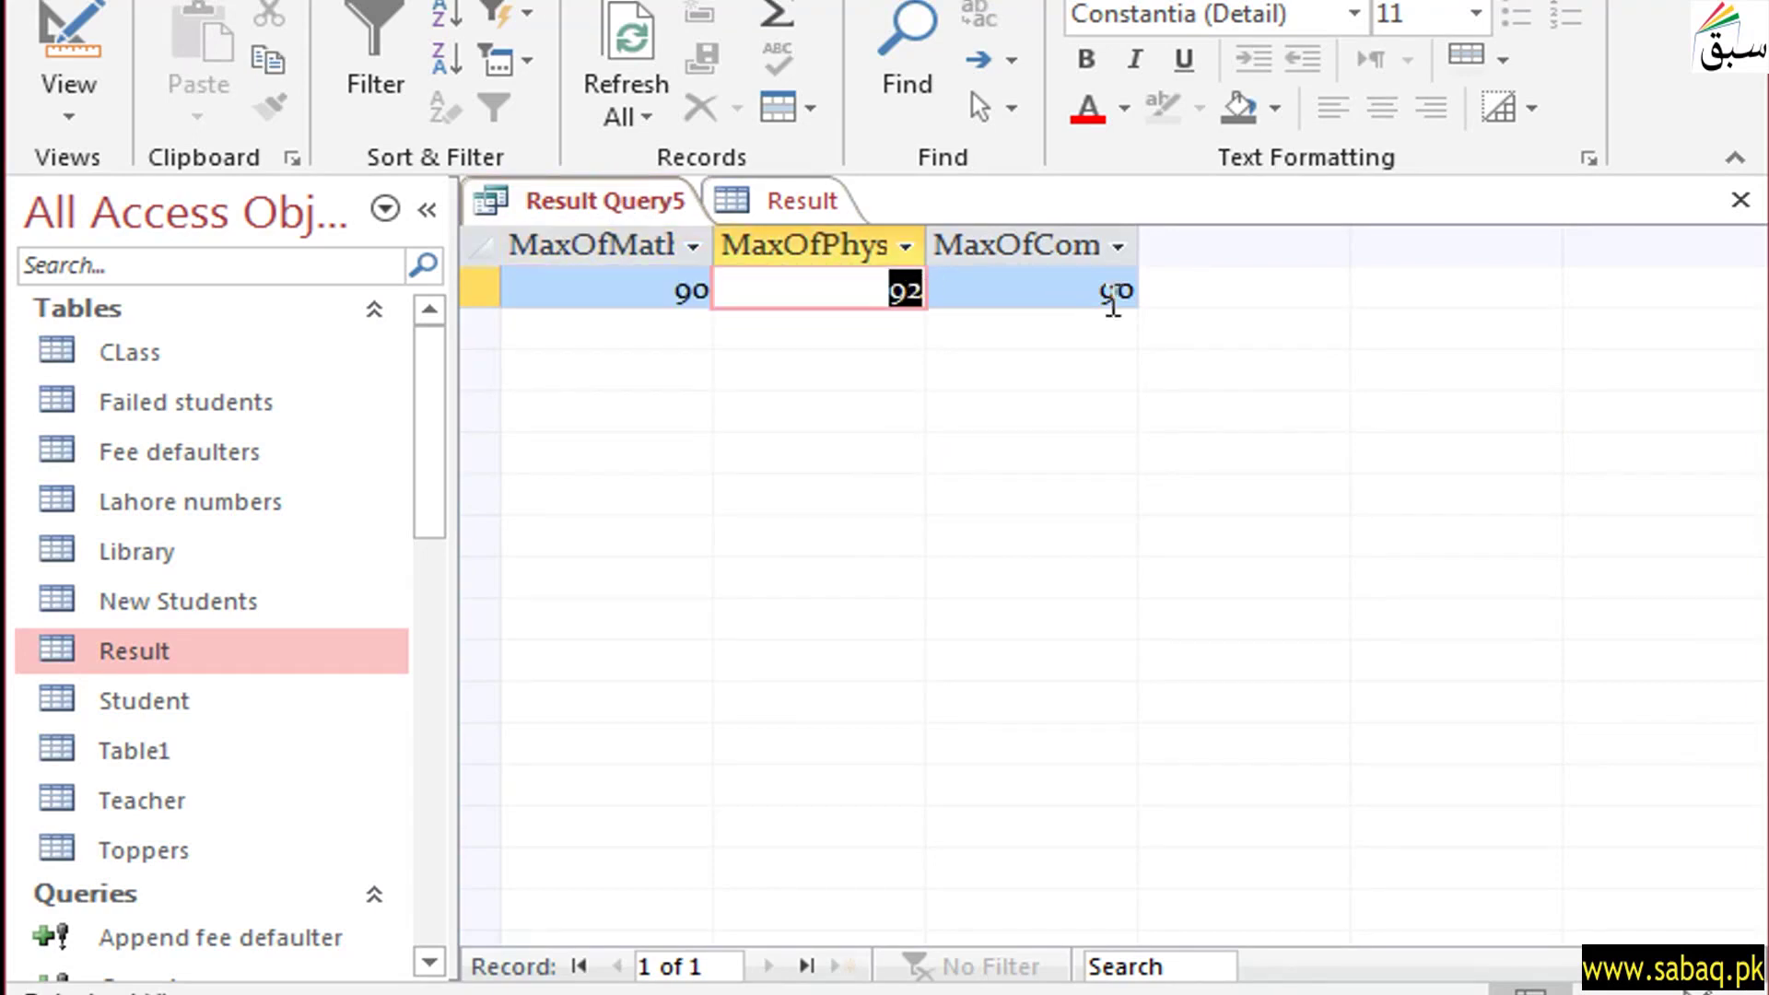
pyautogui.moveTo(1091, 291); pyautogui.dragTo(1143, 293)
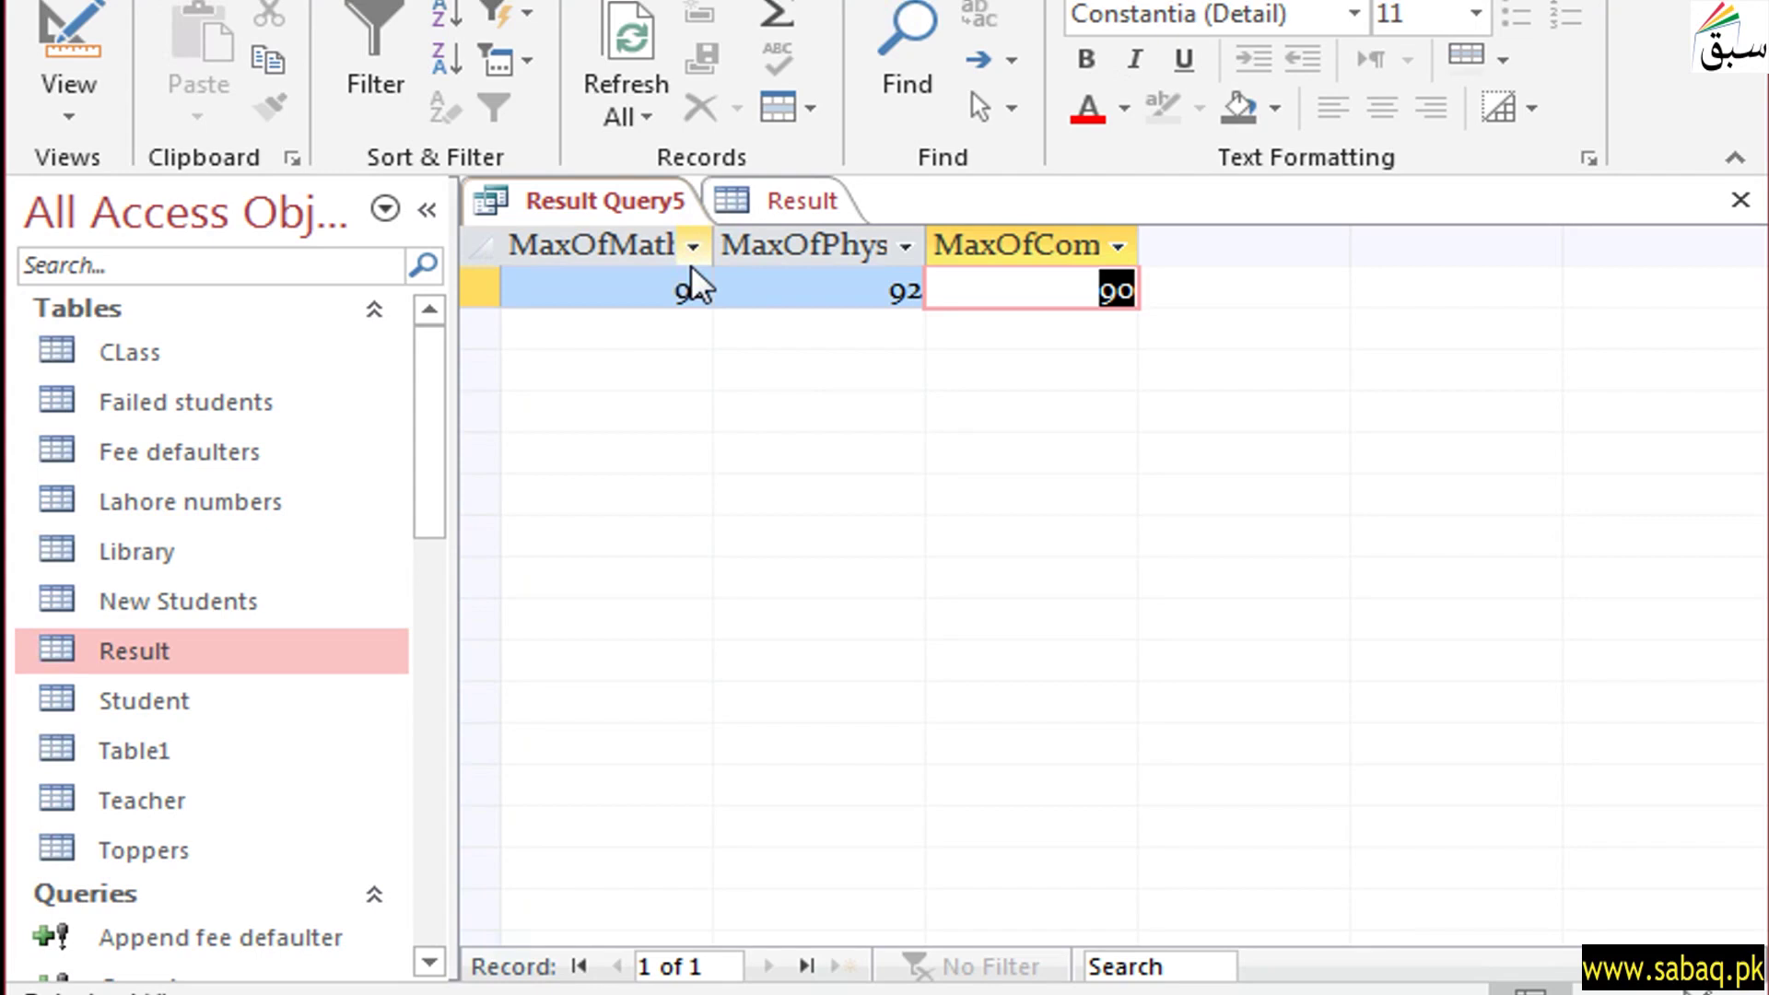
# - Switch the query back to Design View and set the Total function to Min for Maths, Physics and Computer
pyautogui.rightClick(656, 193)
pyautogui.click(815, 379)
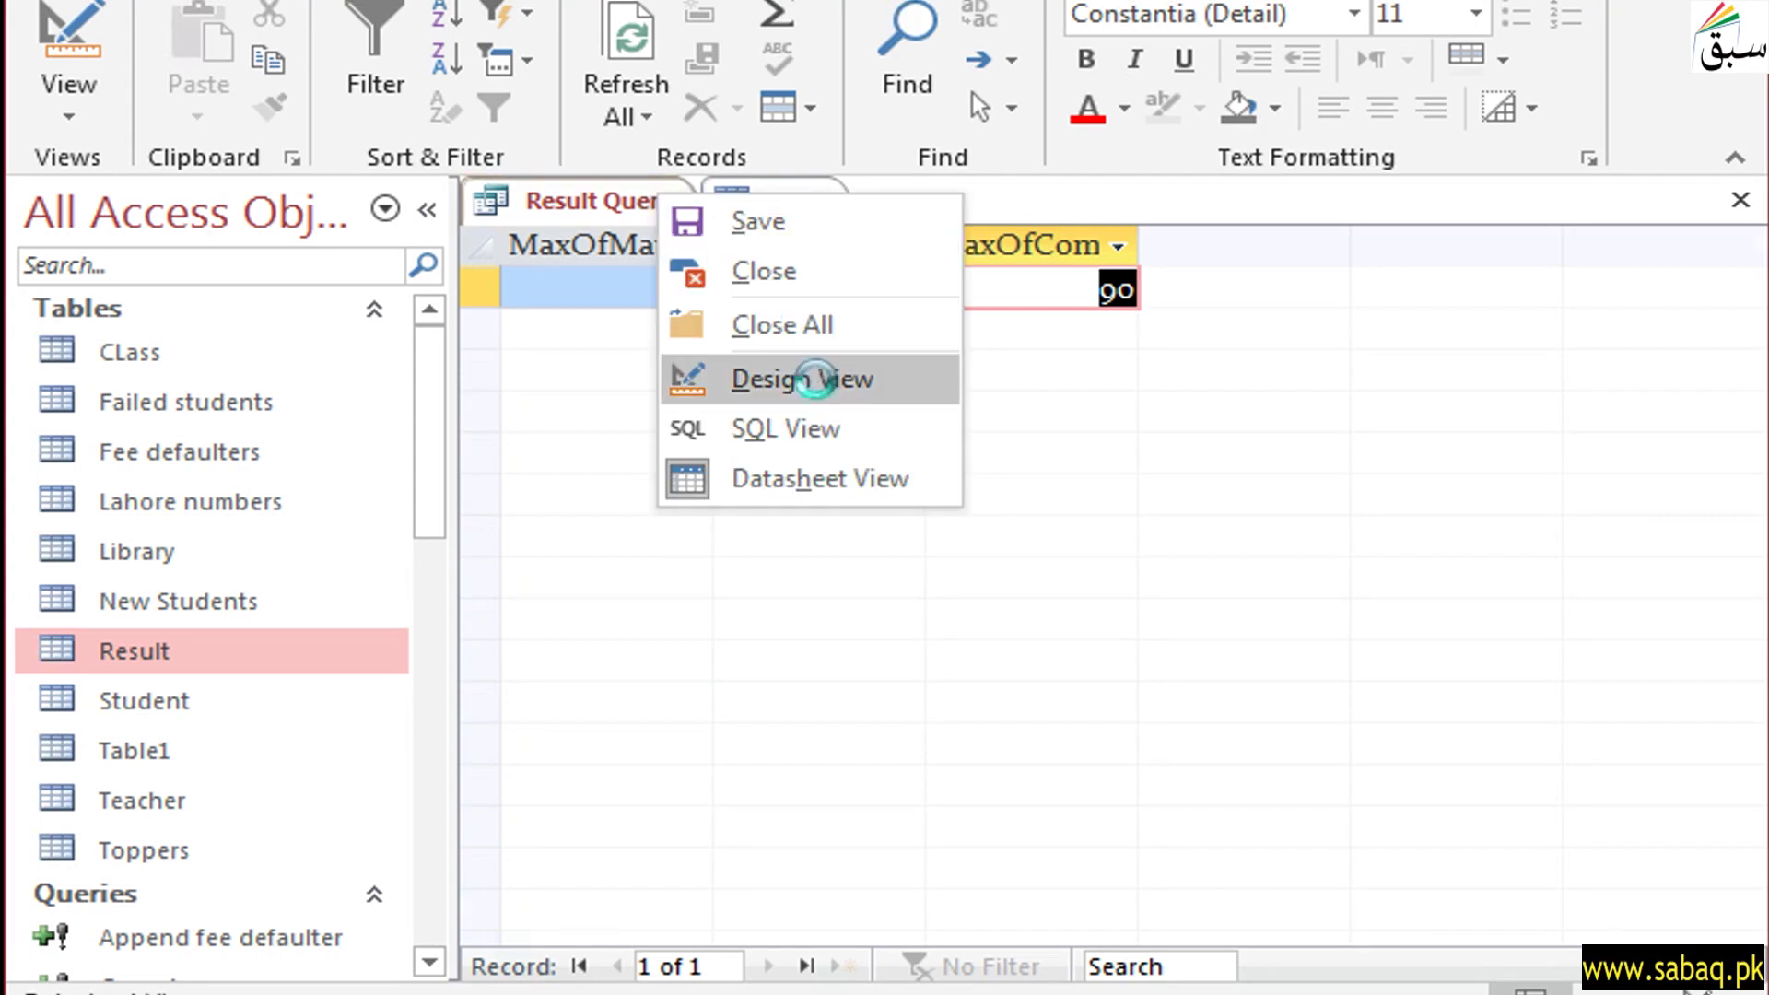
pyautogui.click(849, 900)
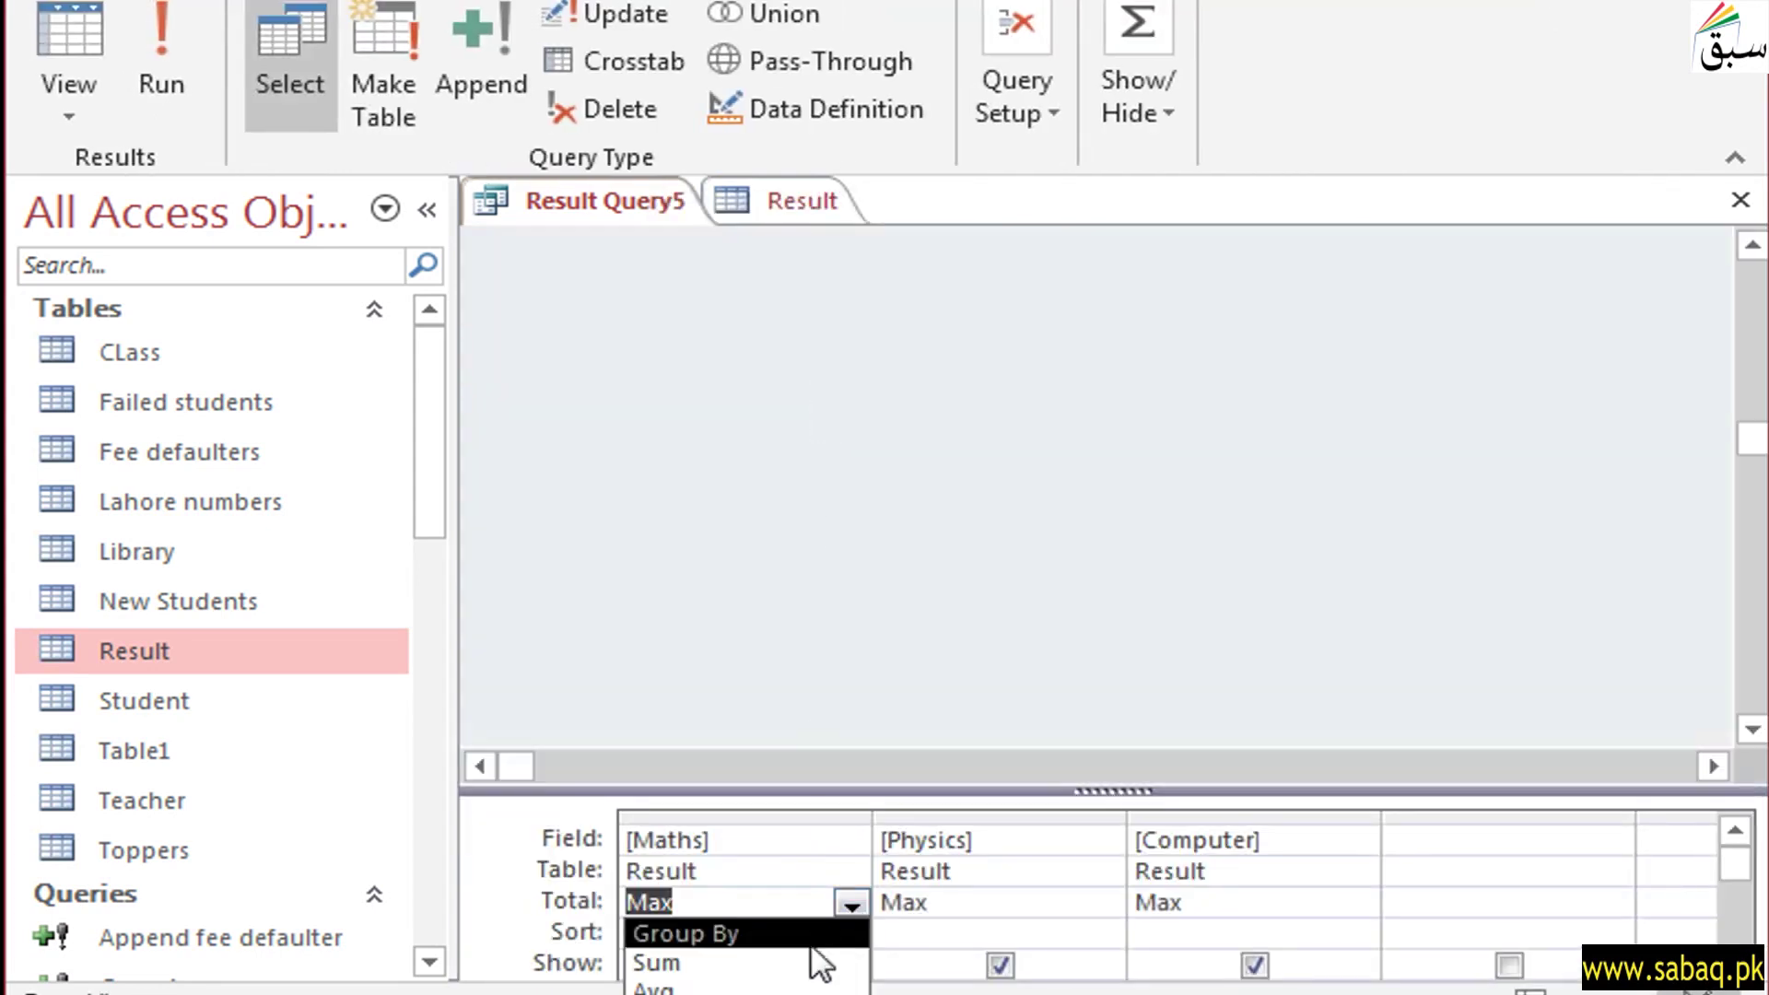
pyautogui.click(663, 993)
pyautogui.click(1104, 903)
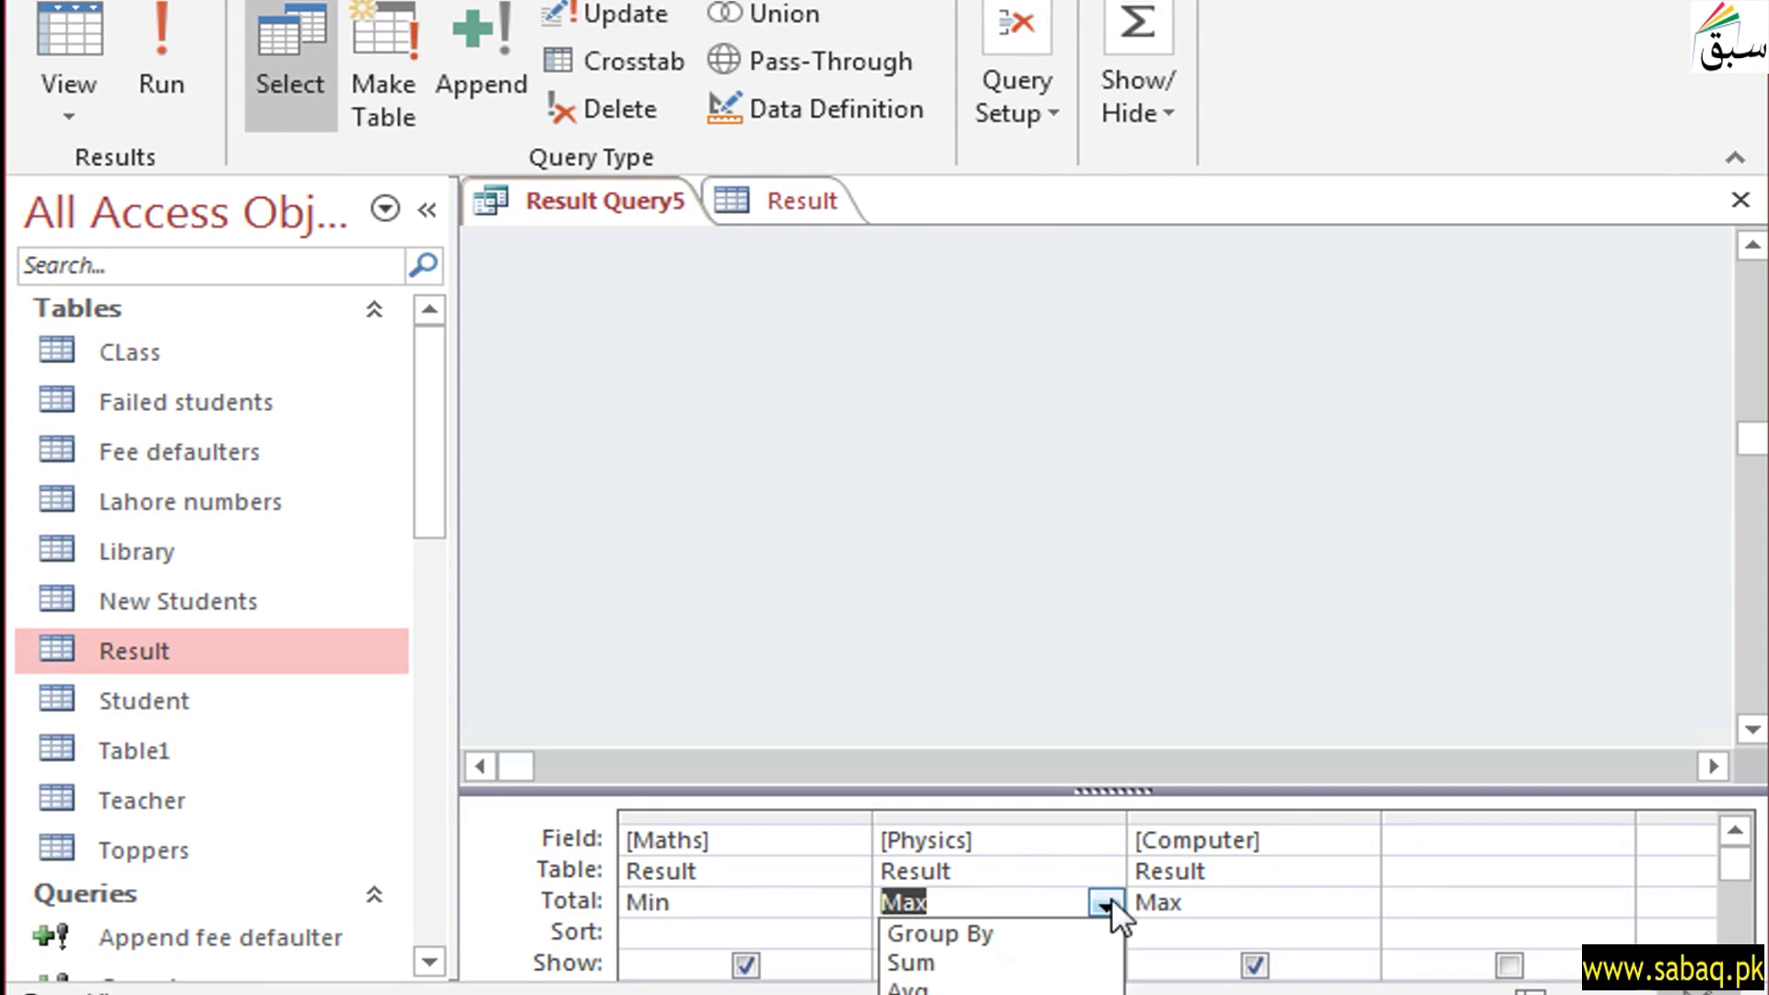
pyautogui.click(903, 991)
pyautogui.click(1288, 895)
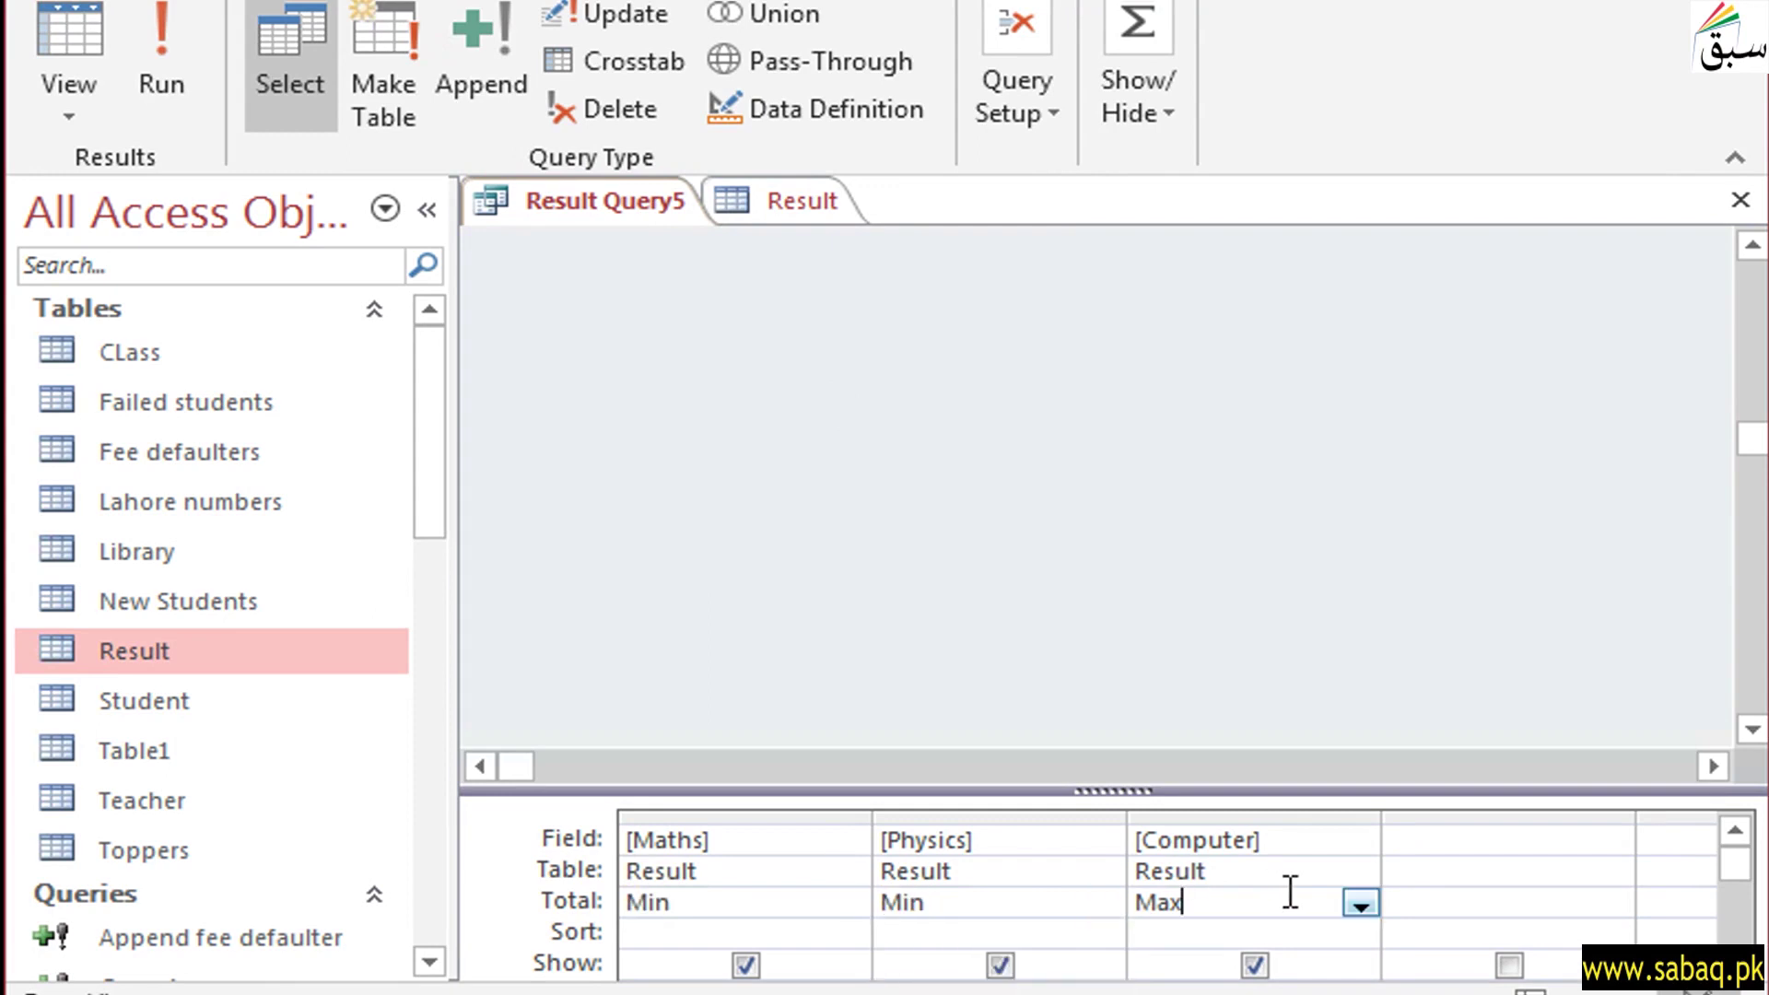
pyautogui.click(1359, 903)
pyautogui.click(1163, 991)
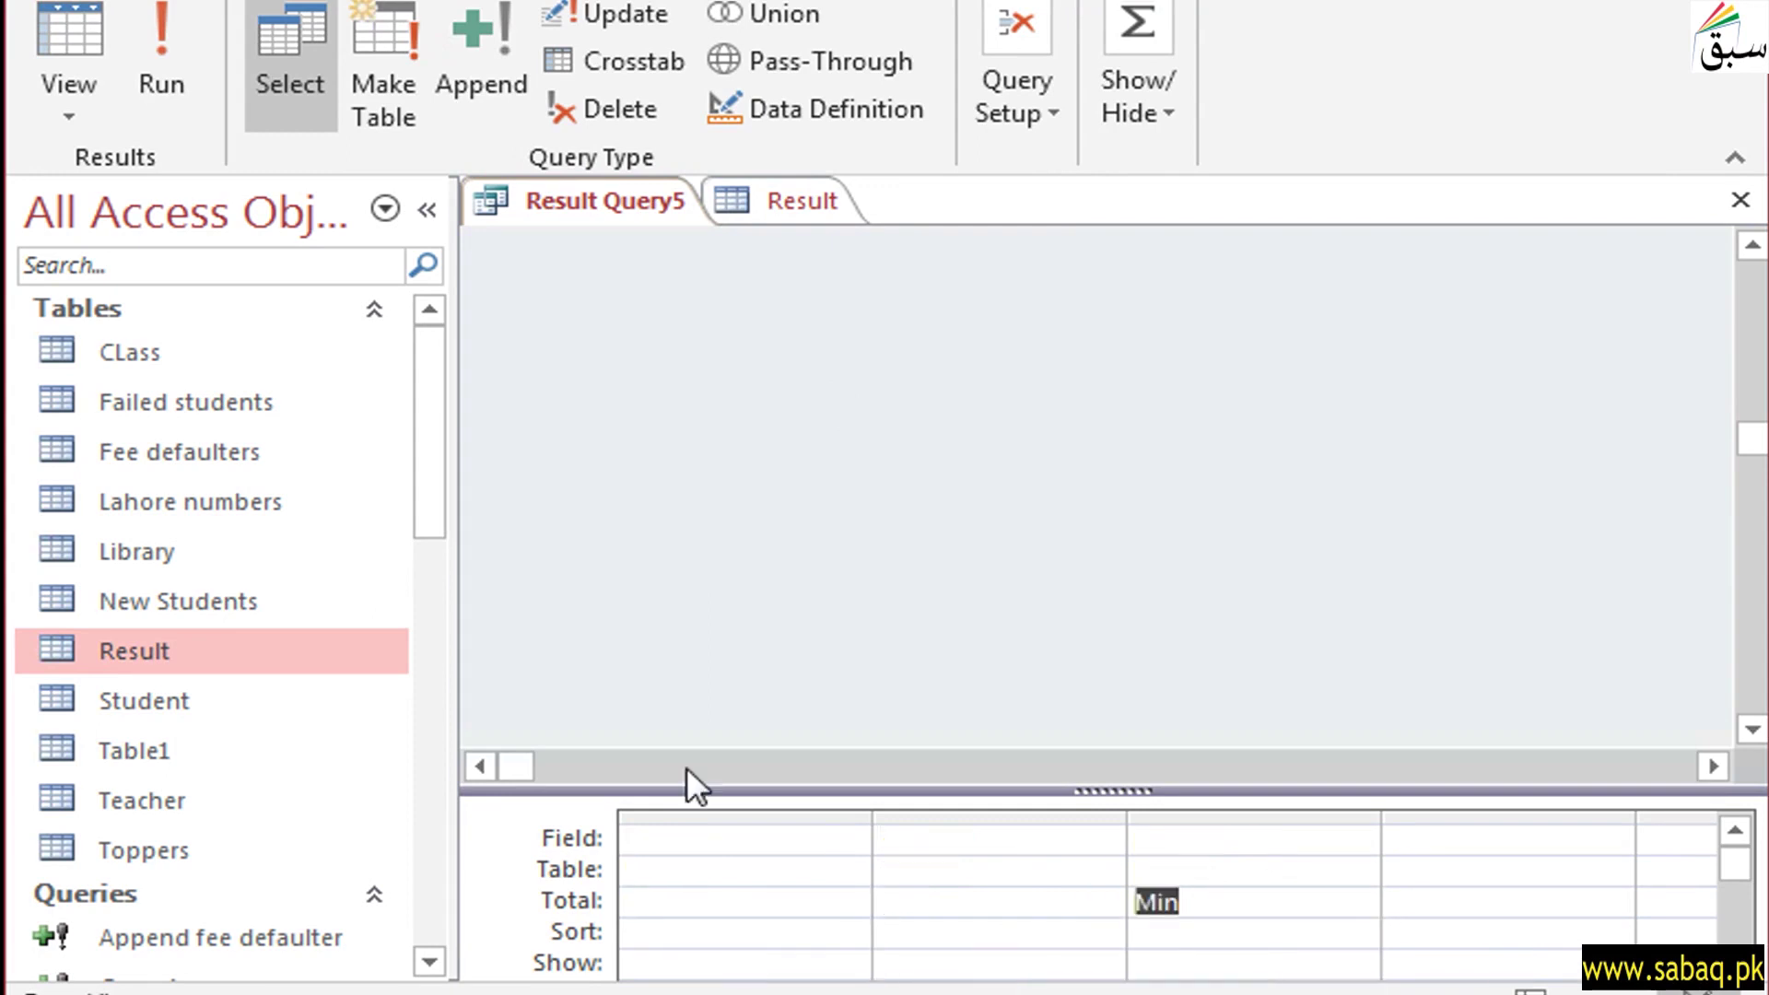
# - Run the query and examine the minimum marks for Maths, Physics and Computer
pyautogui.click(162, 19)
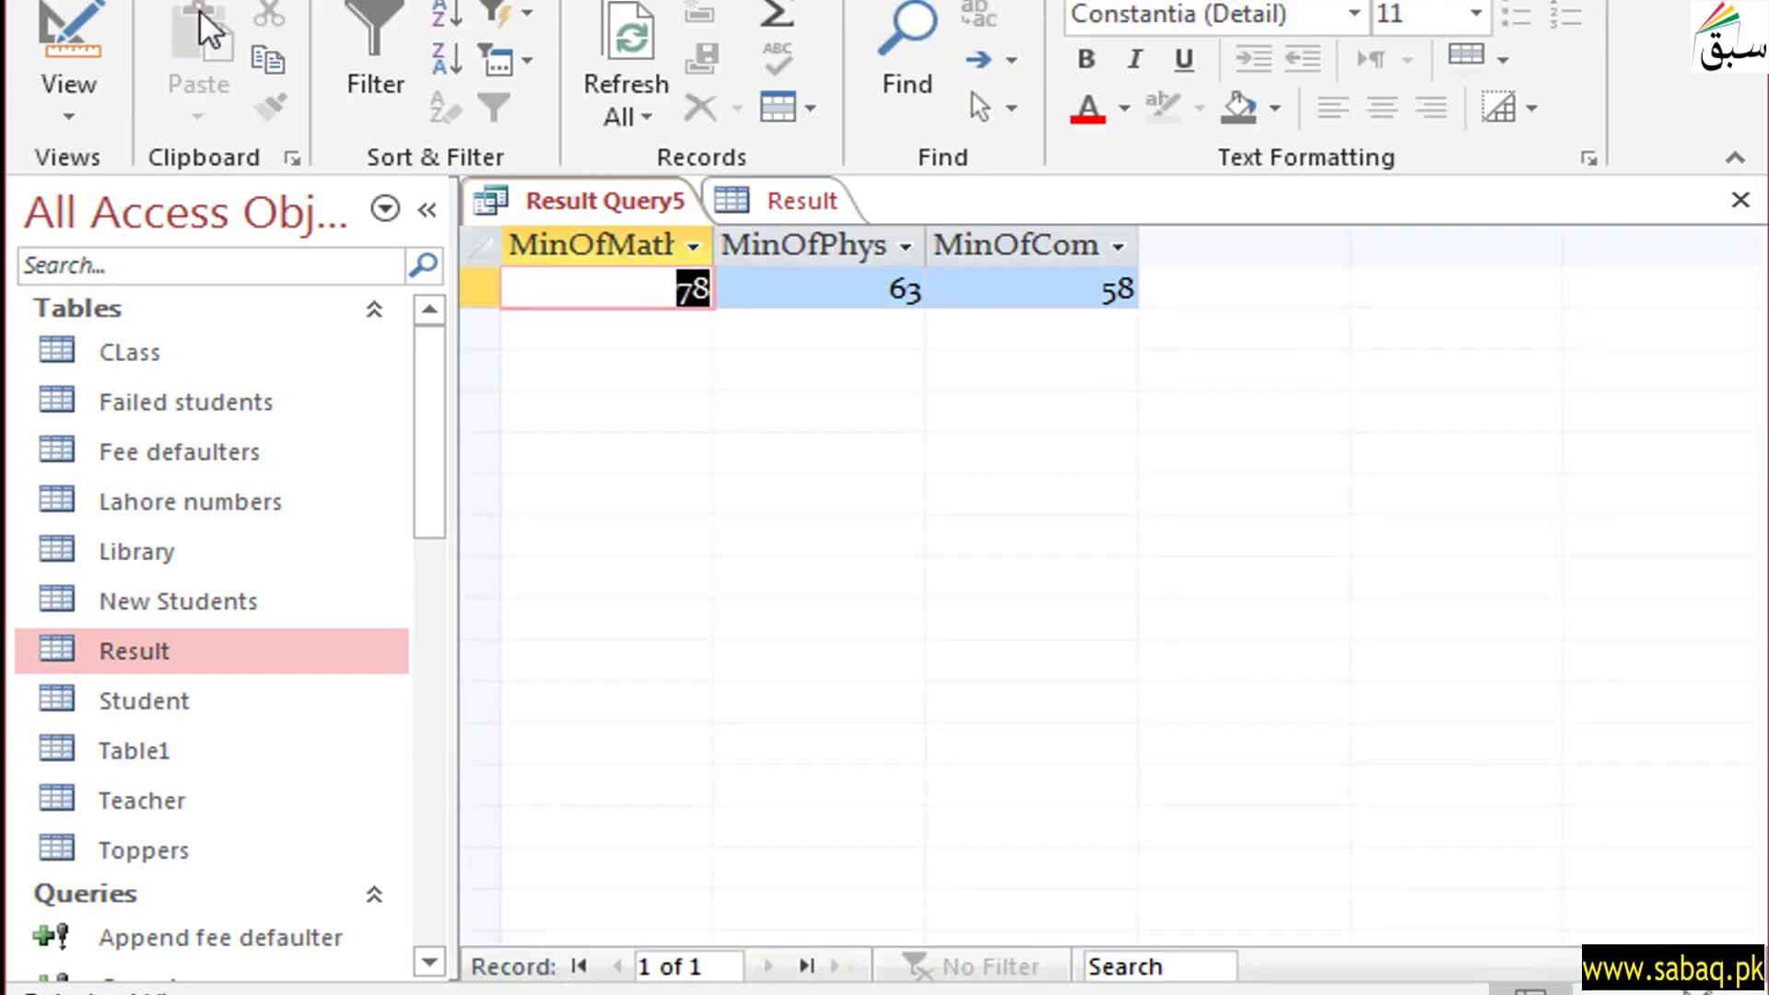
pyautogui.click(662, 284)
pyautogui.doubleClick(695, 284)
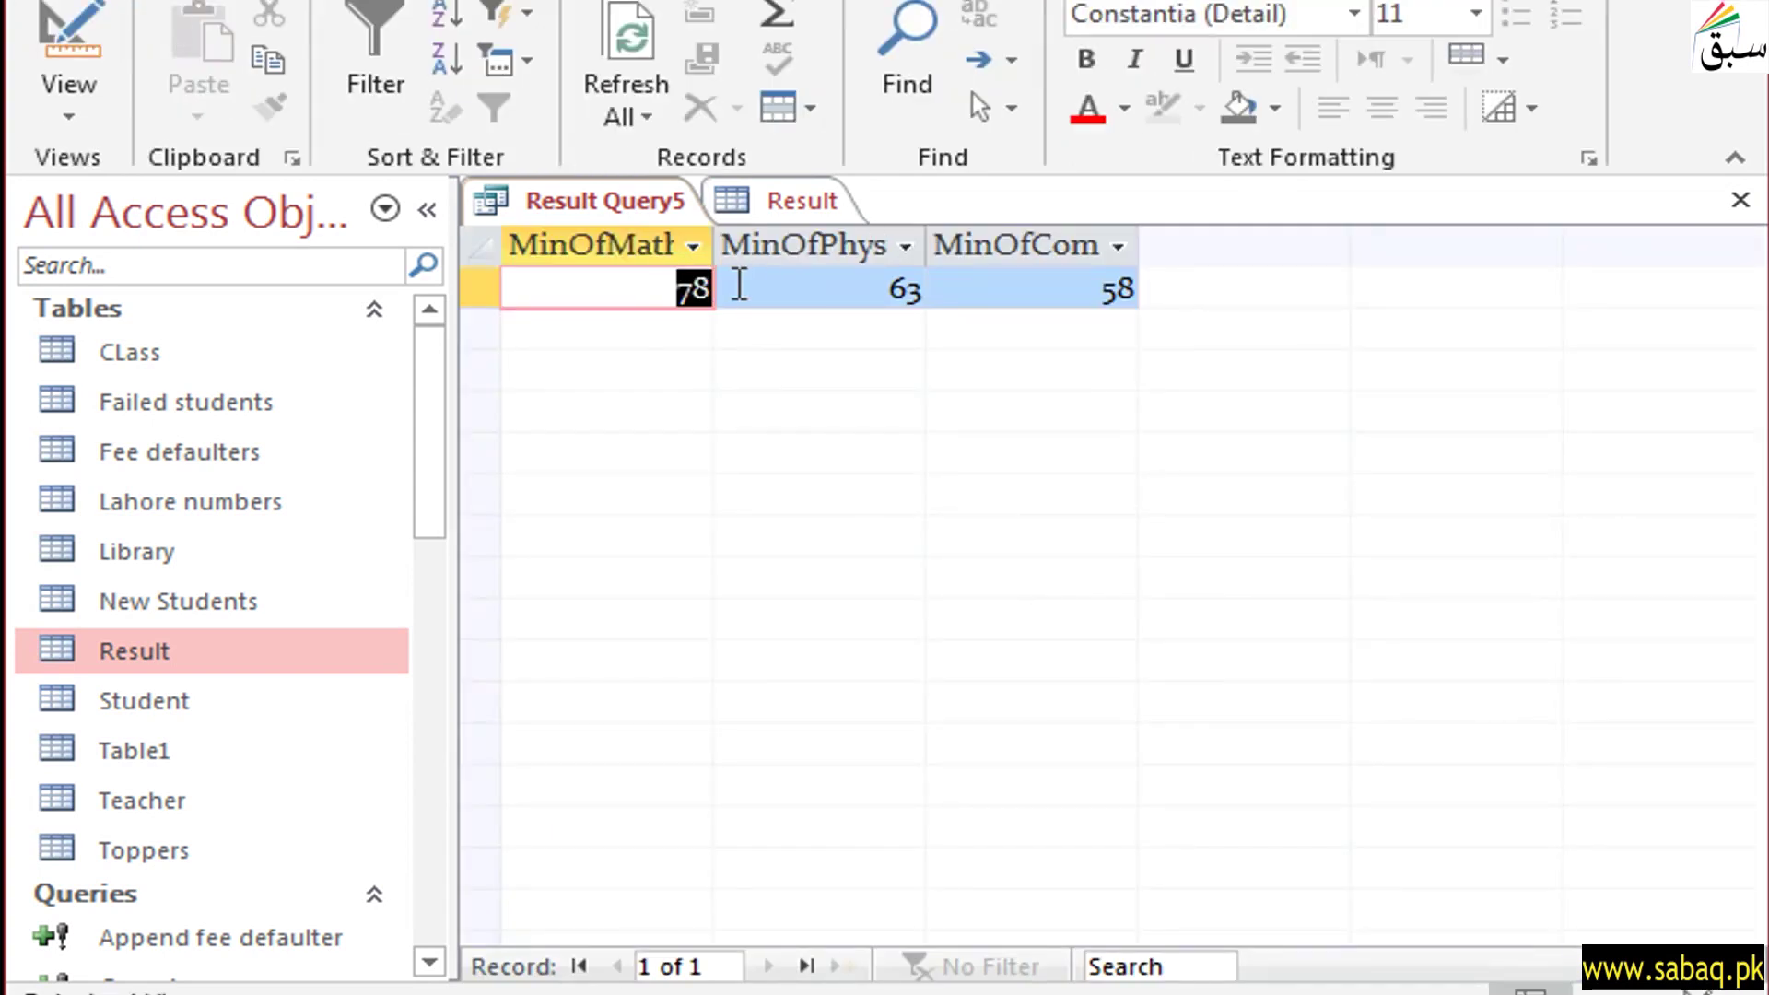
pyautogui.doubleClick(903, 285)
pyautogui.doubleClick(1142, 290)
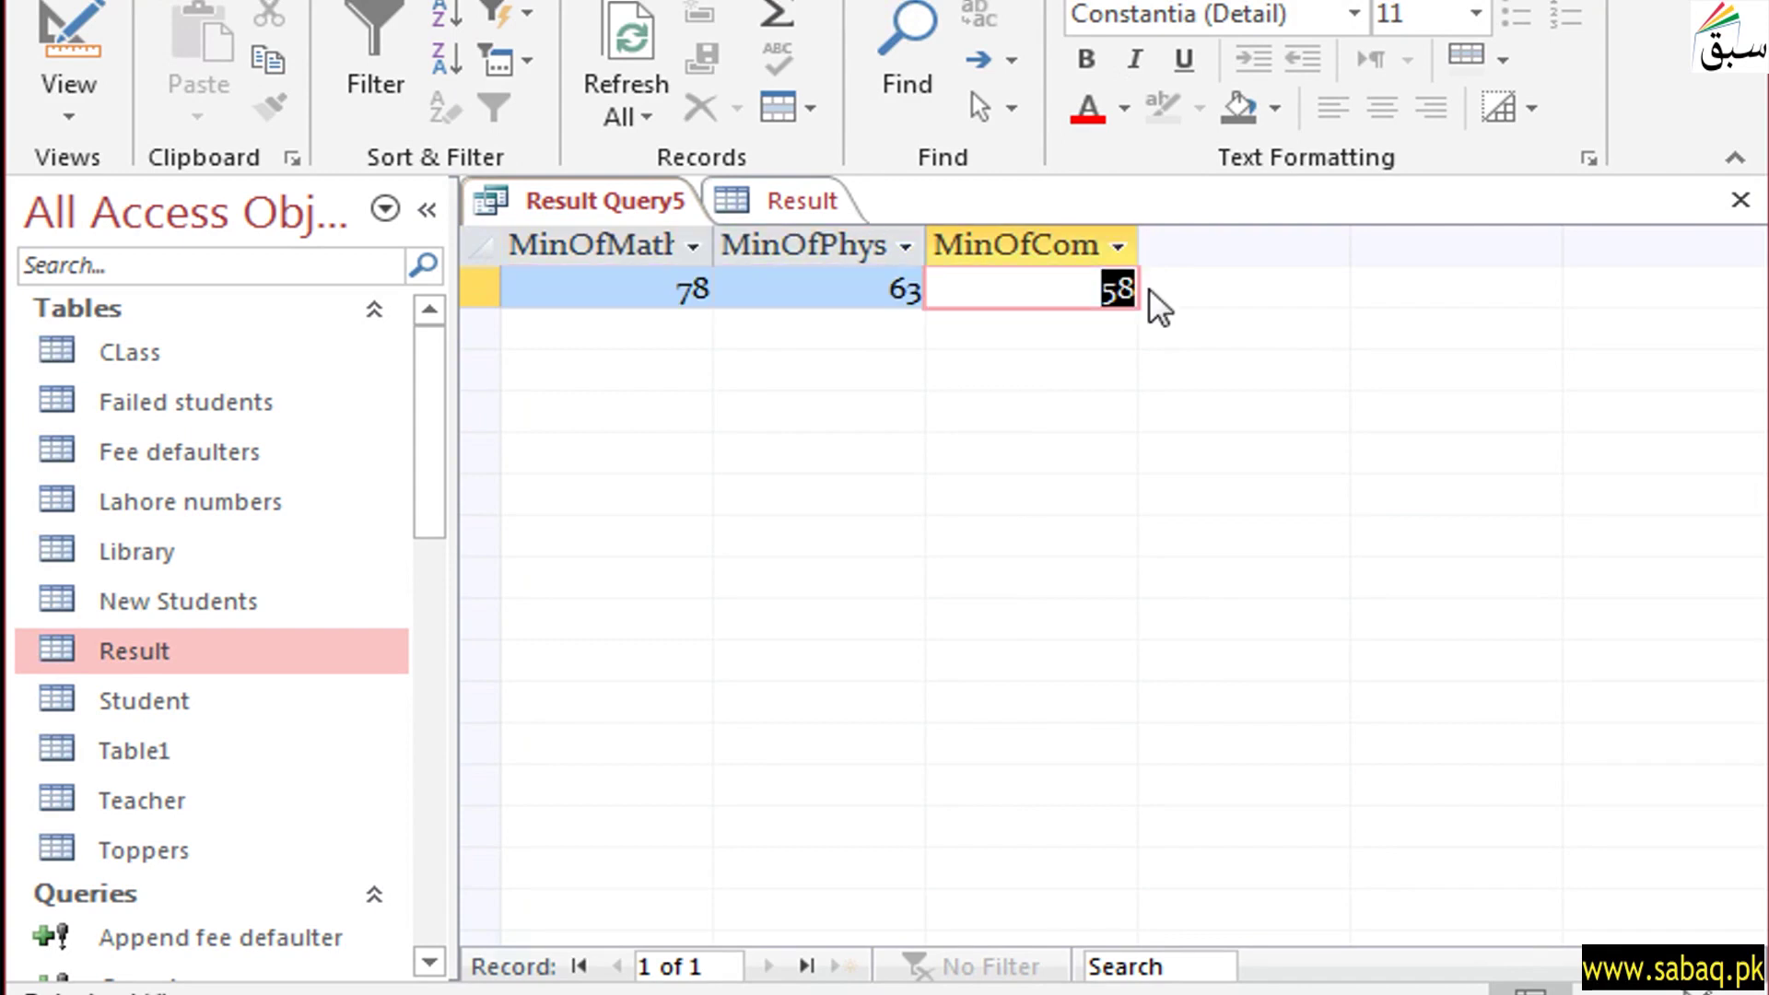
# - Reopen the query in Design View and review the aggregate functions offered in the Total row for Maths
pyautogui.rightClick(623, 201)
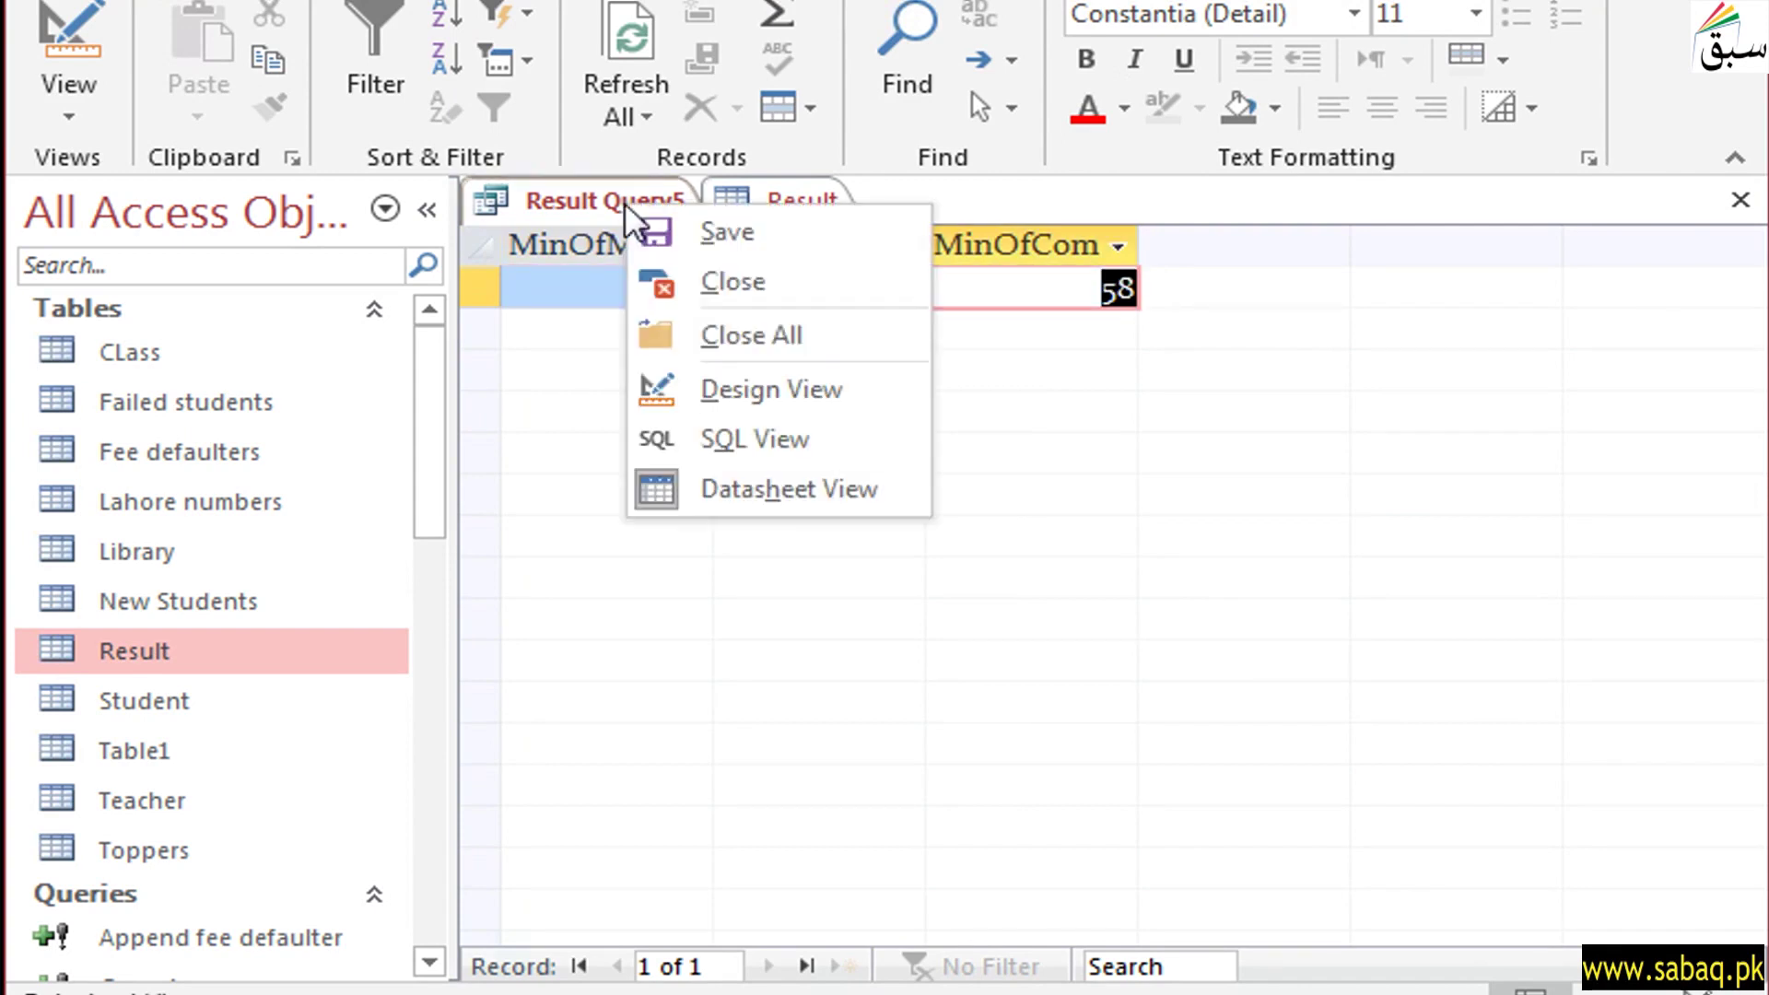
pyautogui.click(757, 387)
pyautogui.click(858, 900)
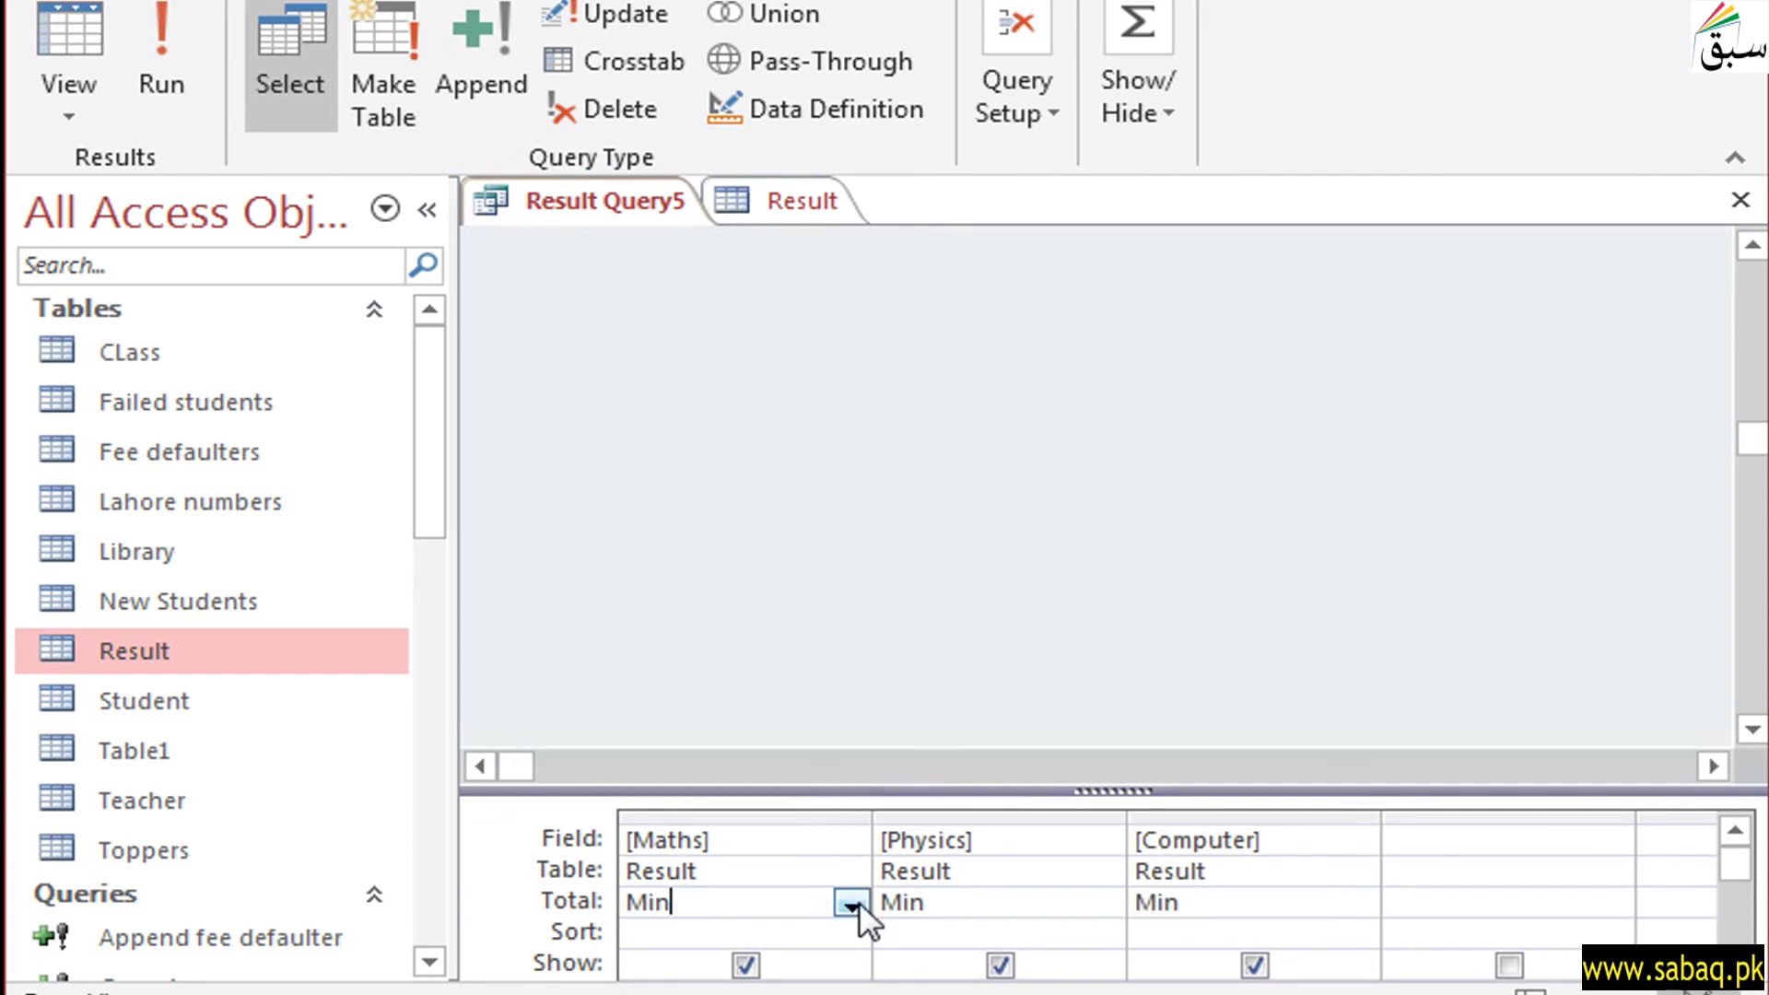
pyautogui.click(859, 901)
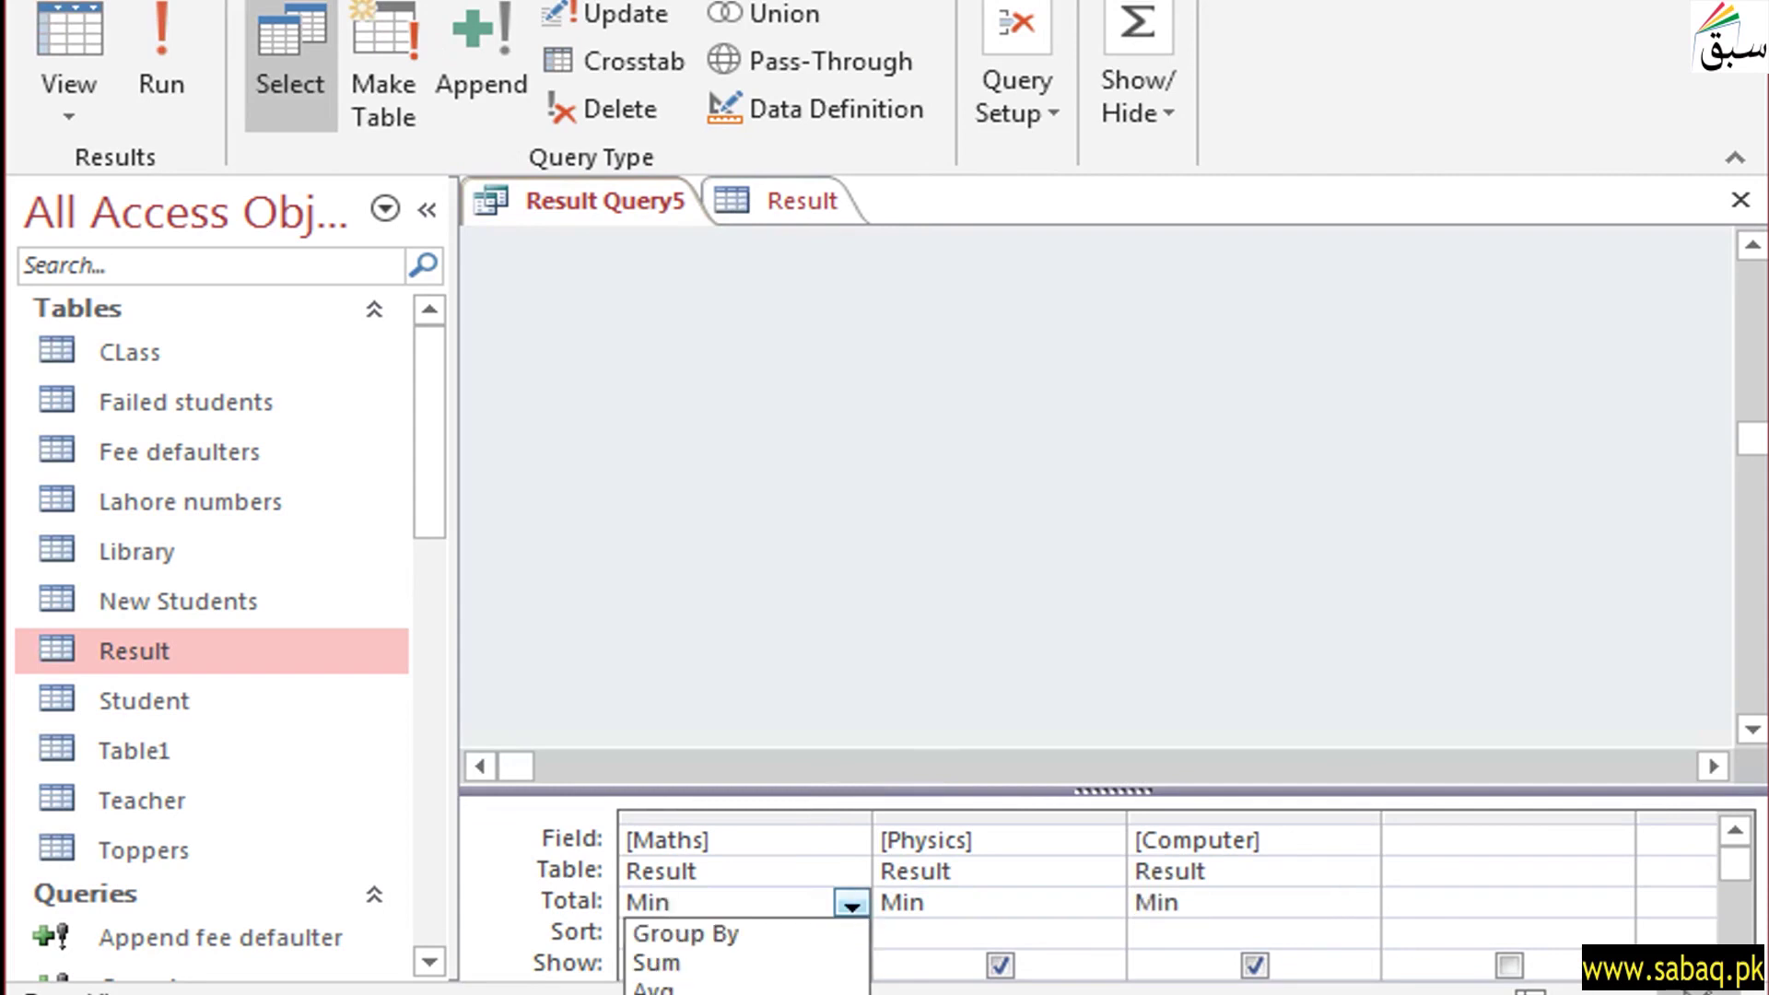
pyautogui.press('Escape')
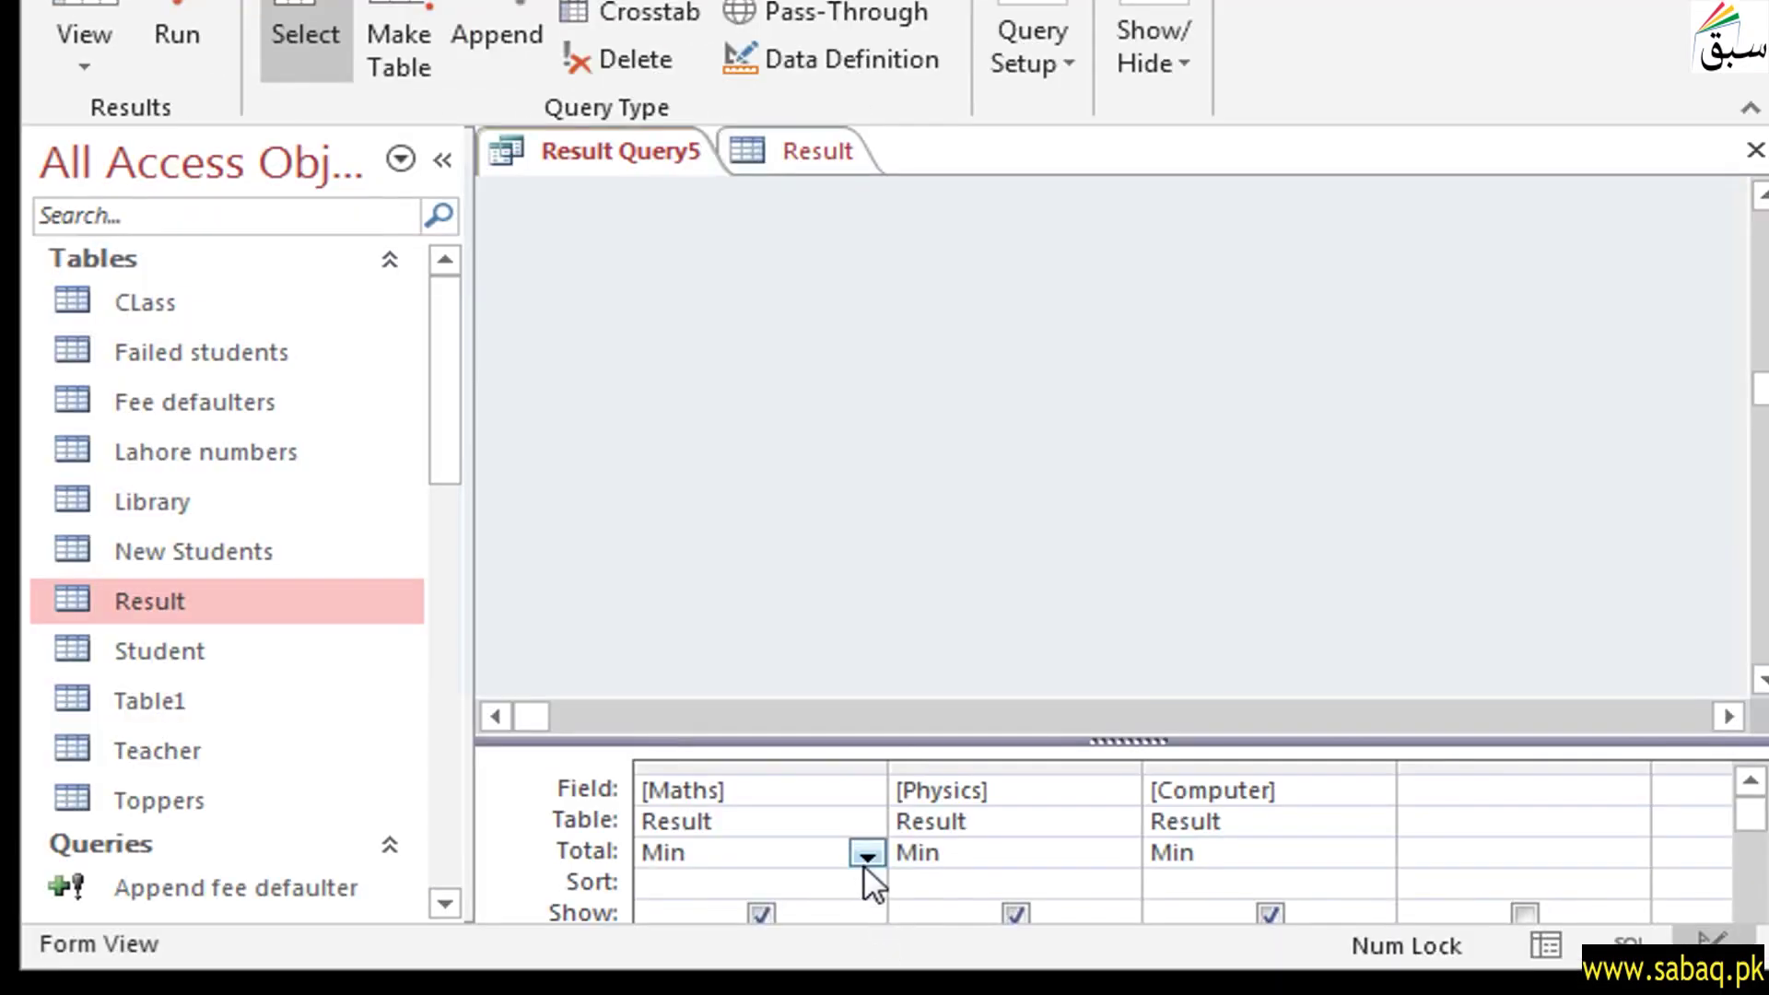
pyautogui.click(866, 857)
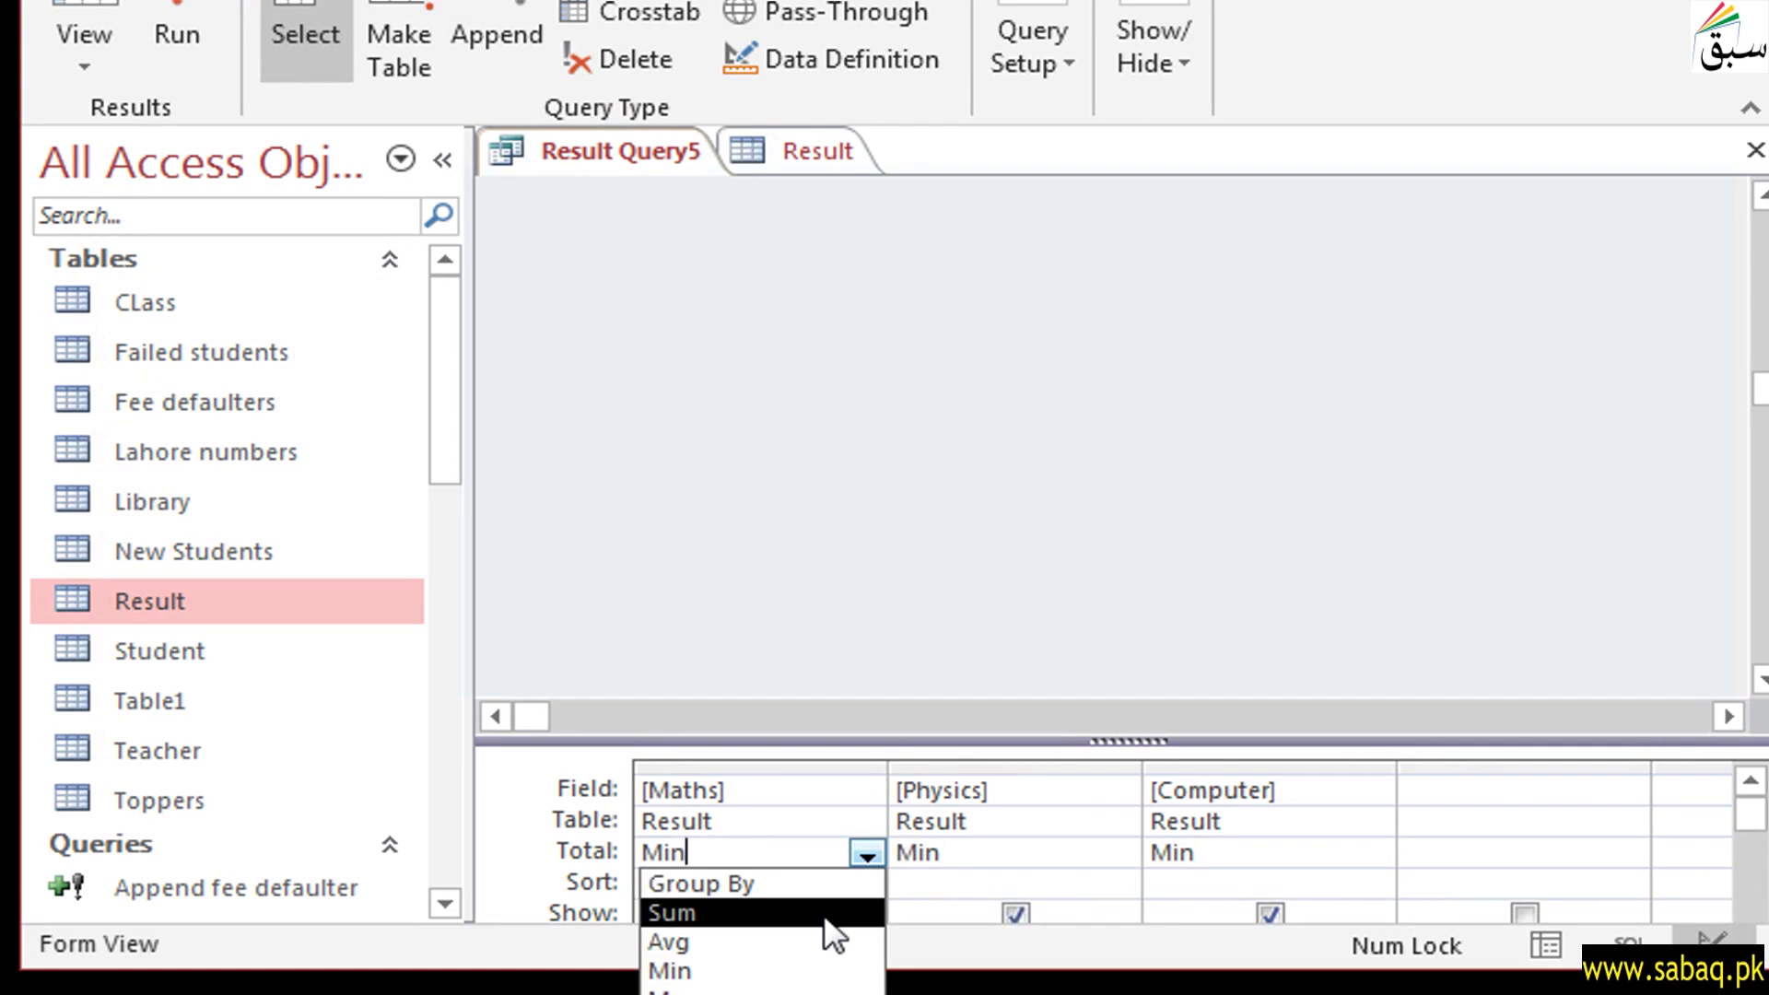
pyautogui.click(1286, 862)
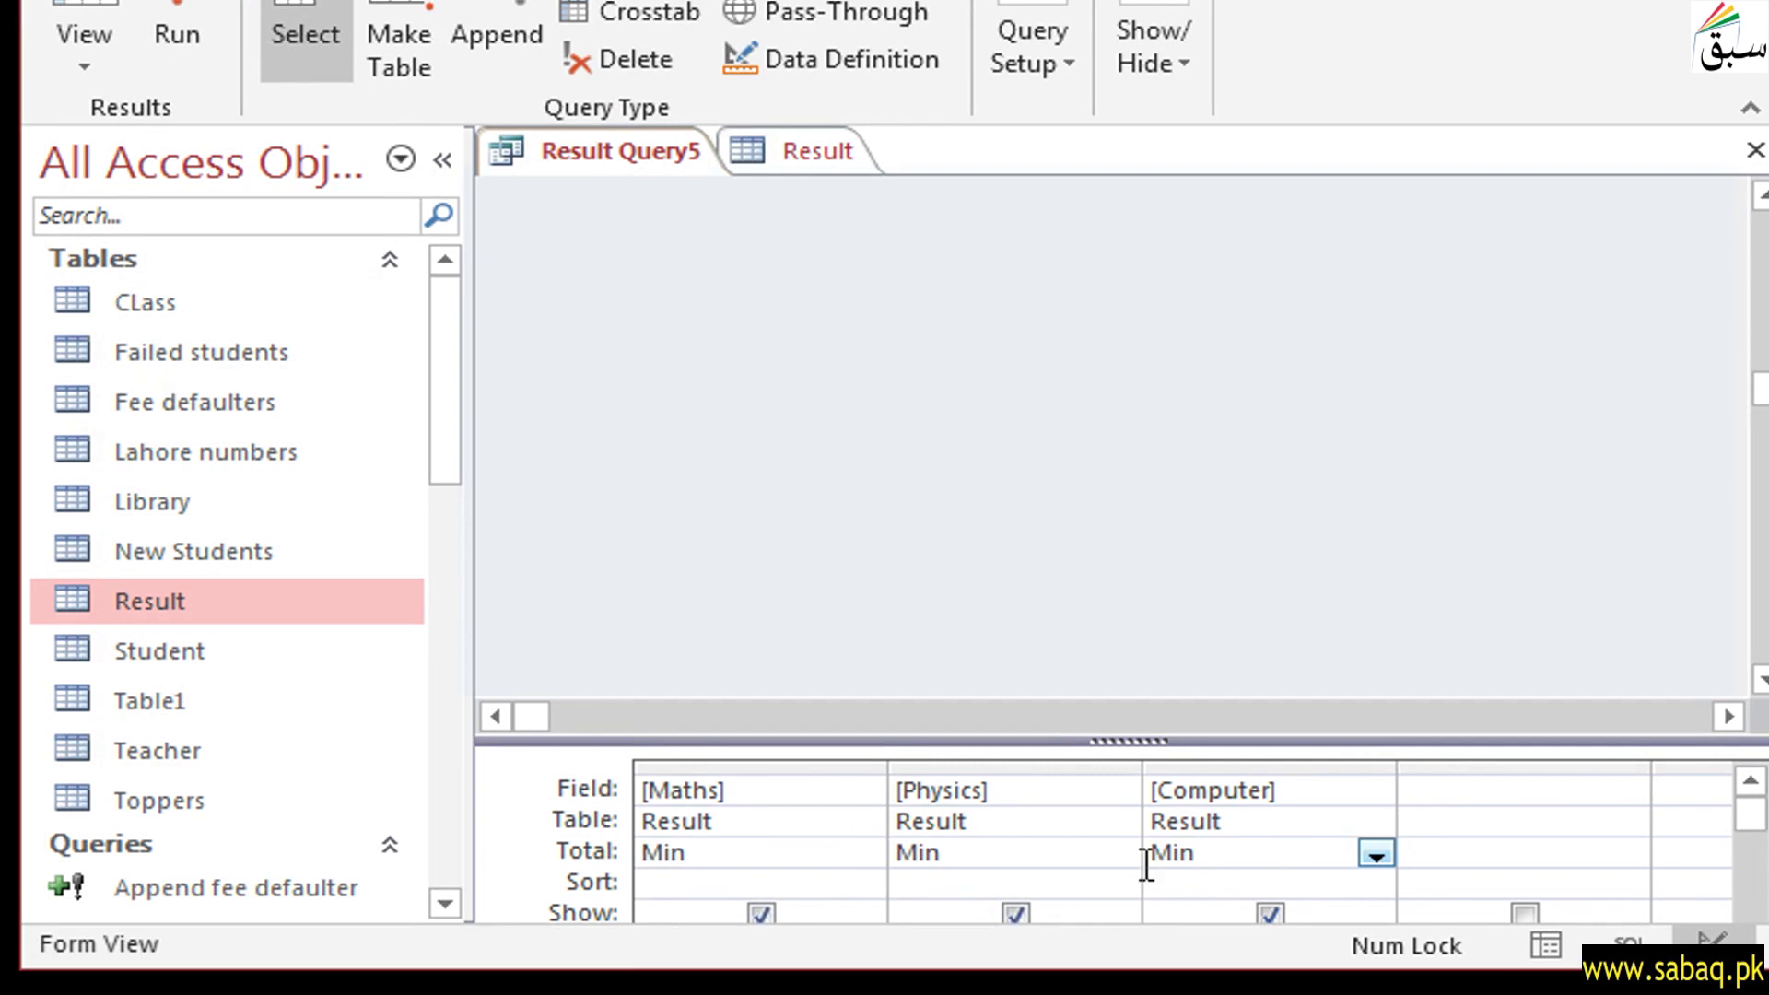